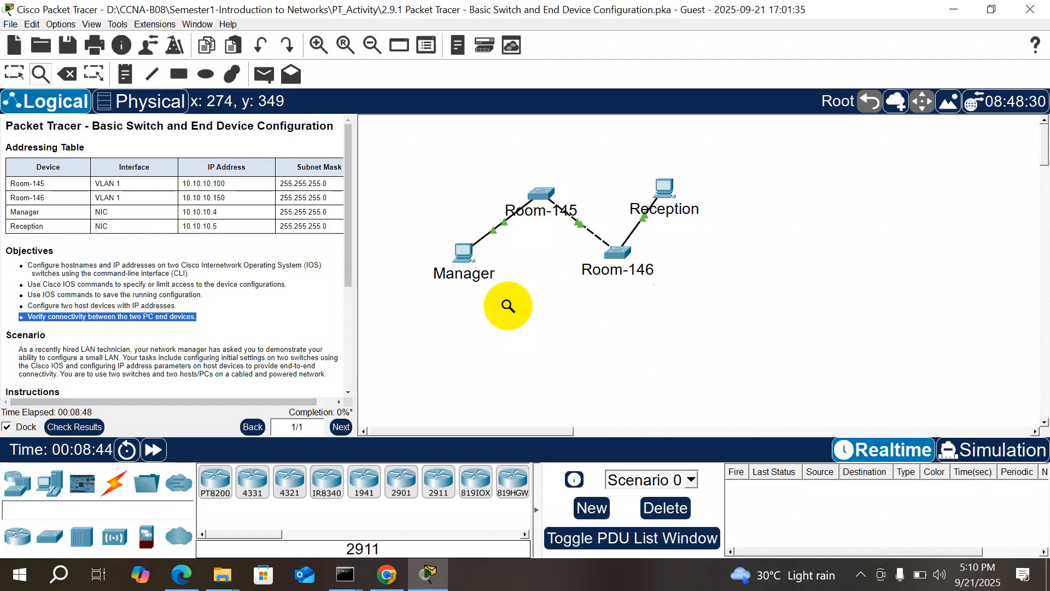
# Step: Right-click the workspace to drop the Inspect tool and return to Select
pyautogui.rightClick(508, 306)
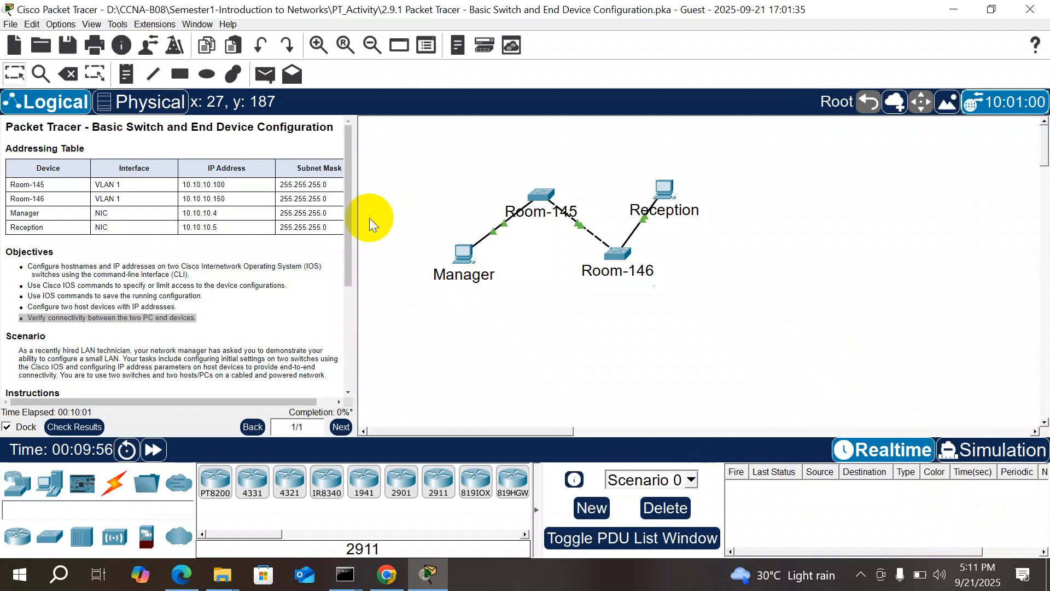
pyautogui.moveTo(347, 215); pyautogui.dragTo(346, 209)
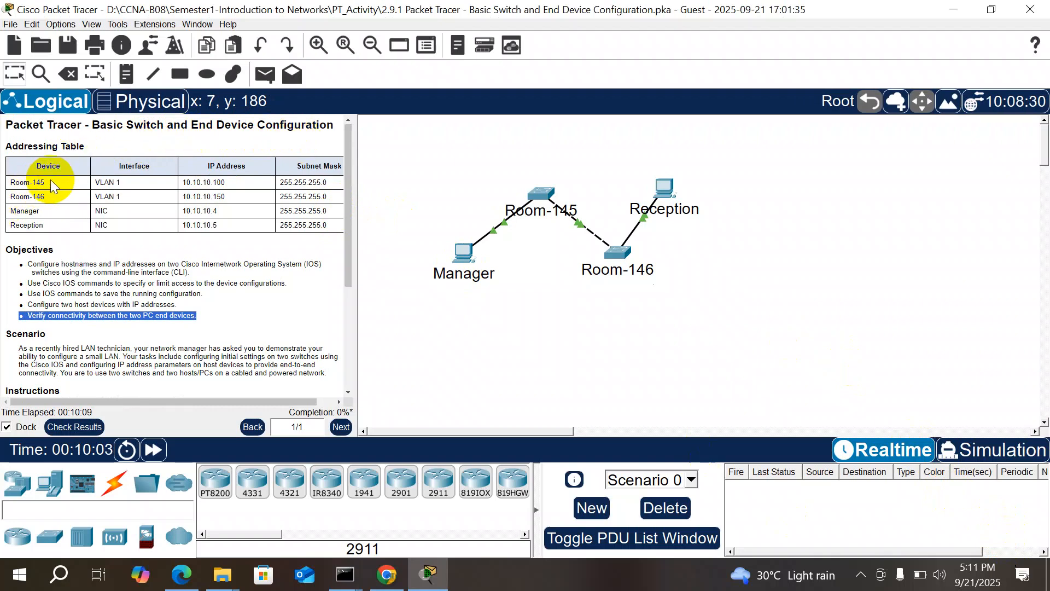
pyautogui.moveTo(50, 181); pyautogui.dragTo(13, 181)
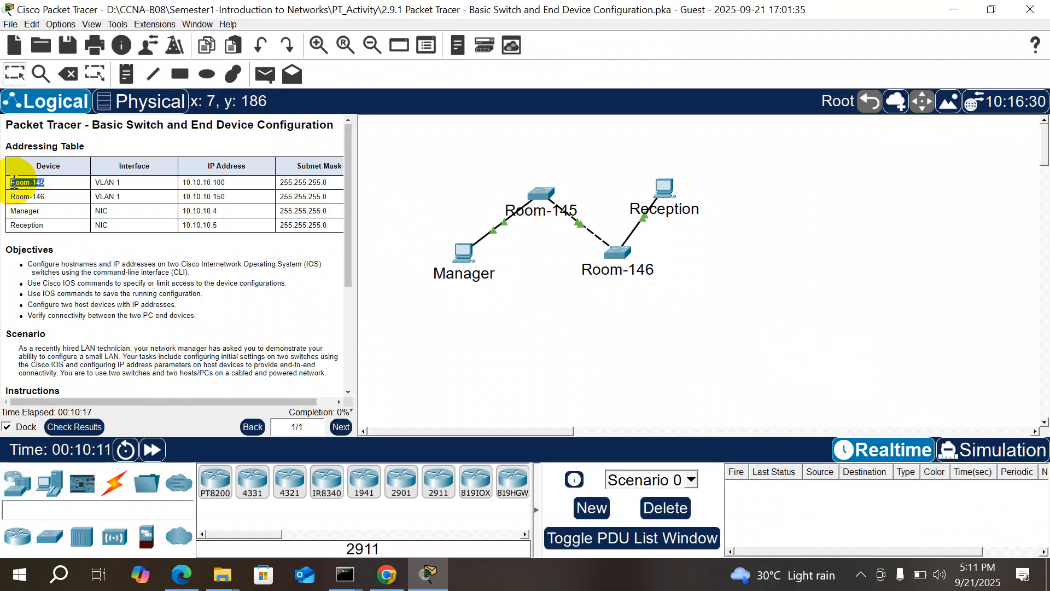
pyautogui.click(120, 185)
pyautogui.moveTo(120, 185); pyautogui.dragTo(98, 182)
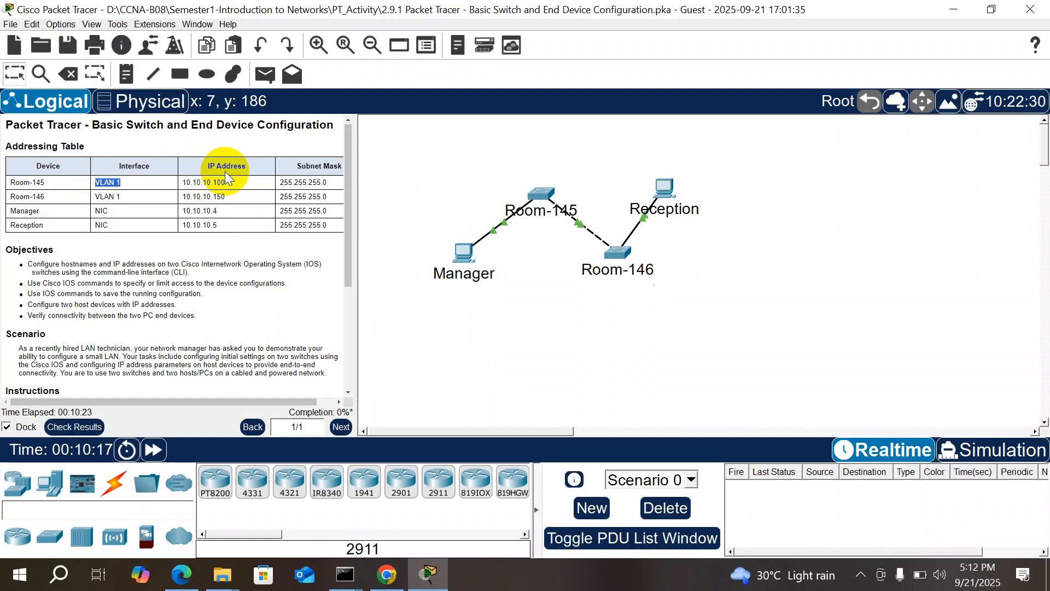
pyautogui.moveTo(225, 182); pyautogui.dragTo(182, 182)
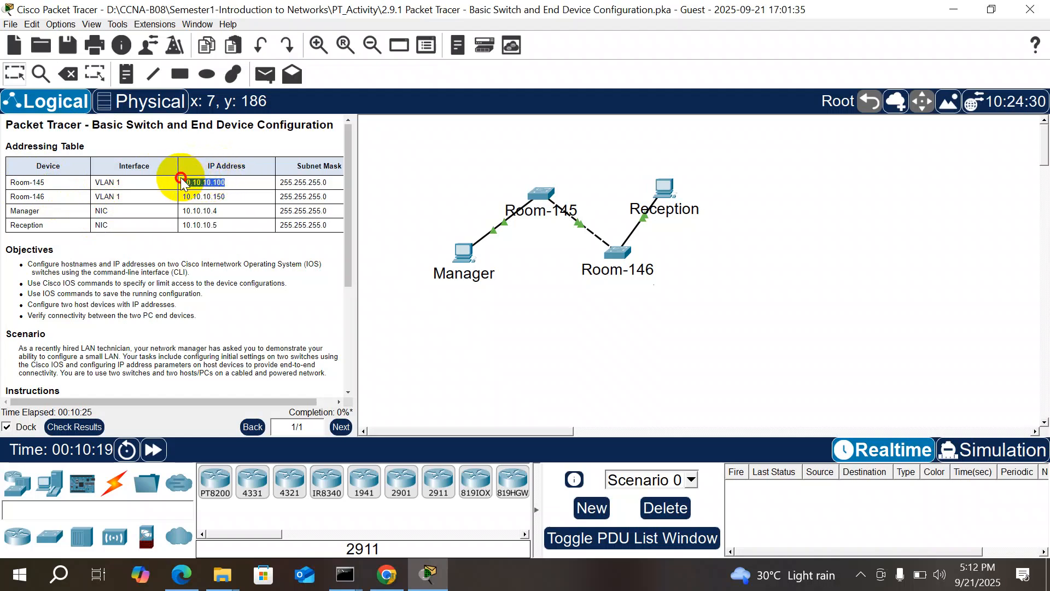
pyautogui.moveTo(328, 182); pyautogui.dragTo(281, 182)
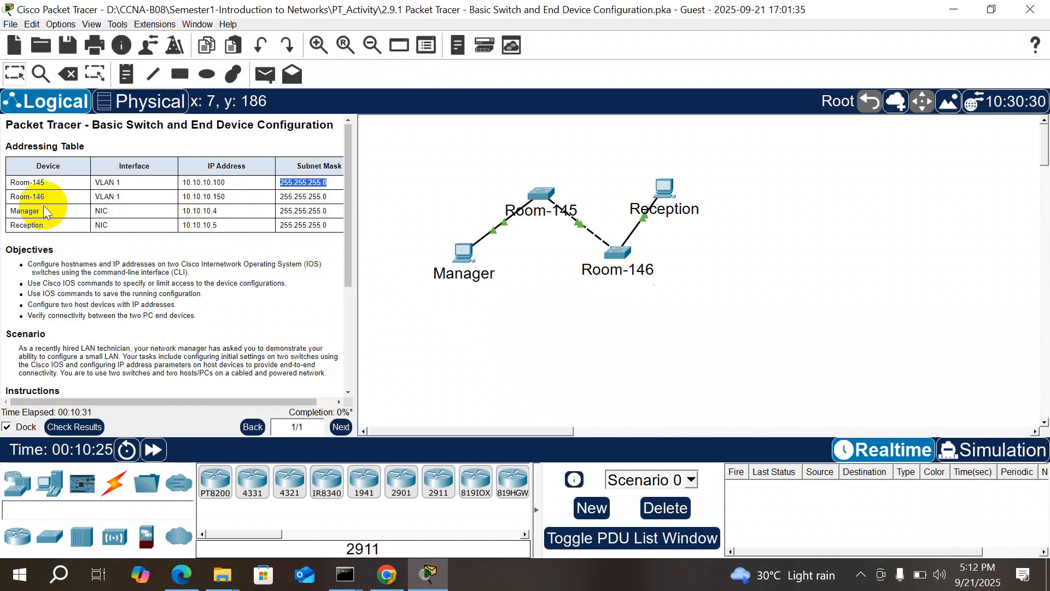
pyautogui.moveTo(44, 198); pyautogui.dragTo(13, 195)
pyautogui.moveTo(125, 194); pyautogui.dragTo(97, 193)
pyautogui.moveTo(234, 194); pyautogui.dragTo(187, 194)
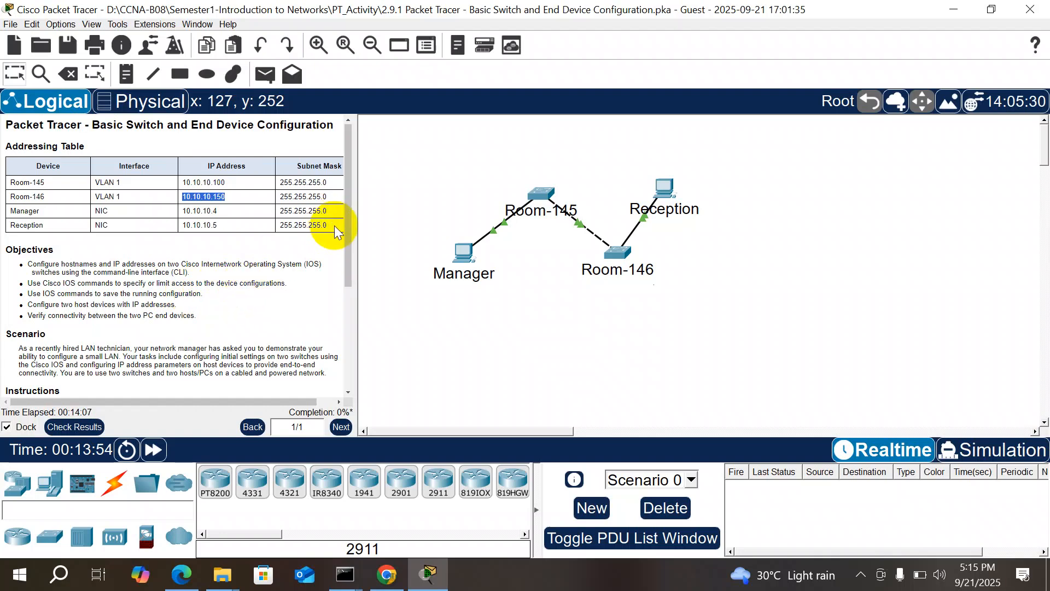
pyautogui.moveTo(348, 247); pyautogui.dragTo(352, 340)
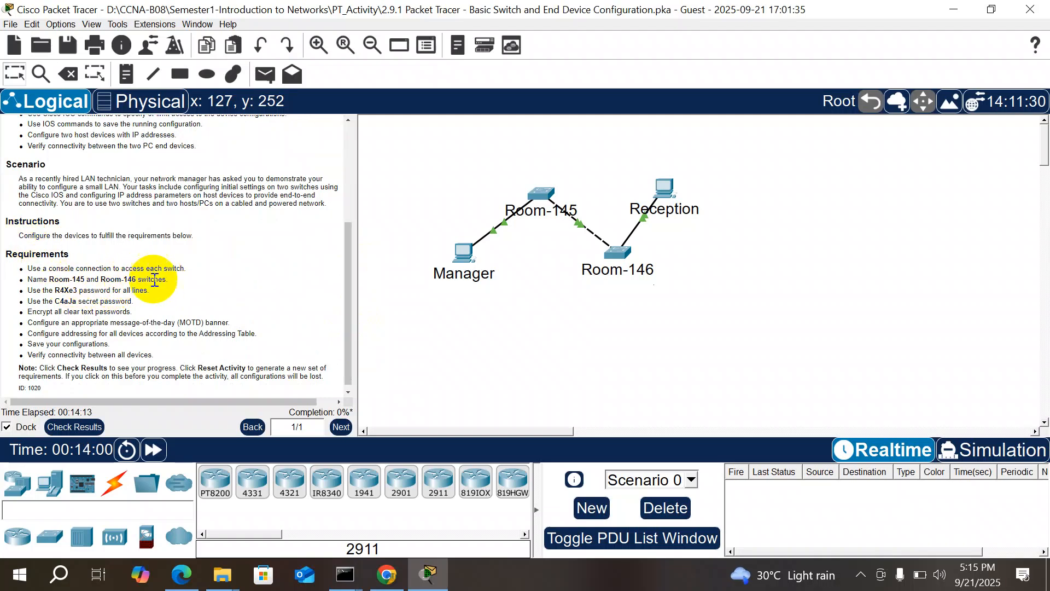
pyautogui.click(546, 186)
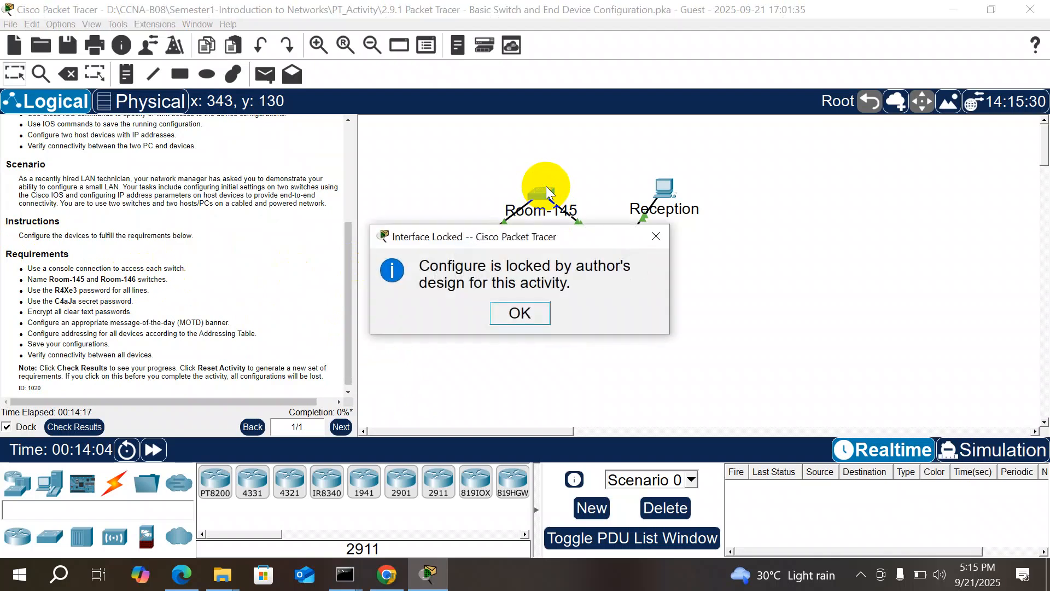
pyautogui.click(655, 236)
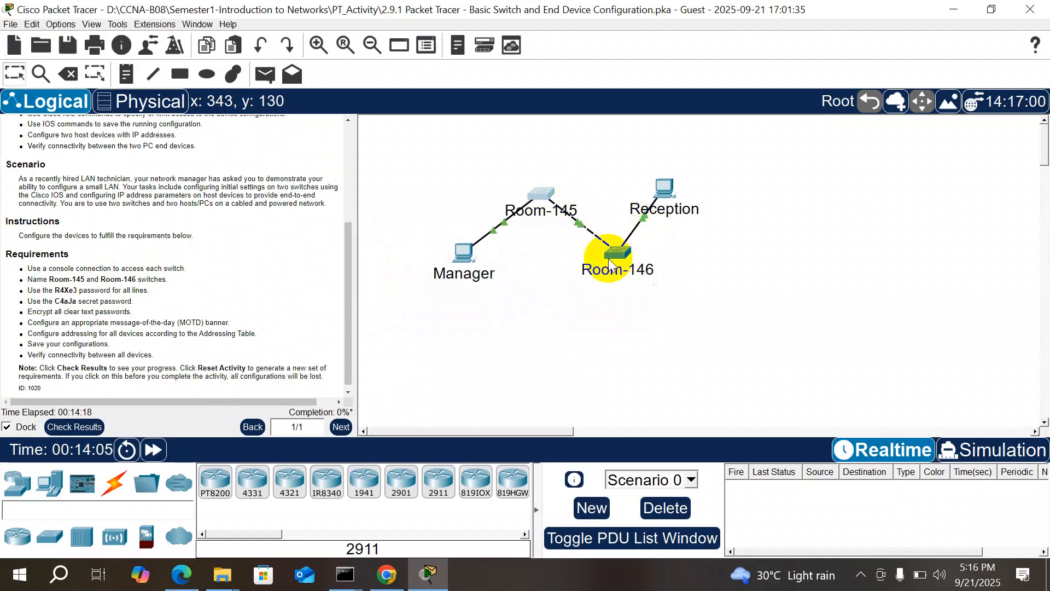
pyautogui.click(612, 261)
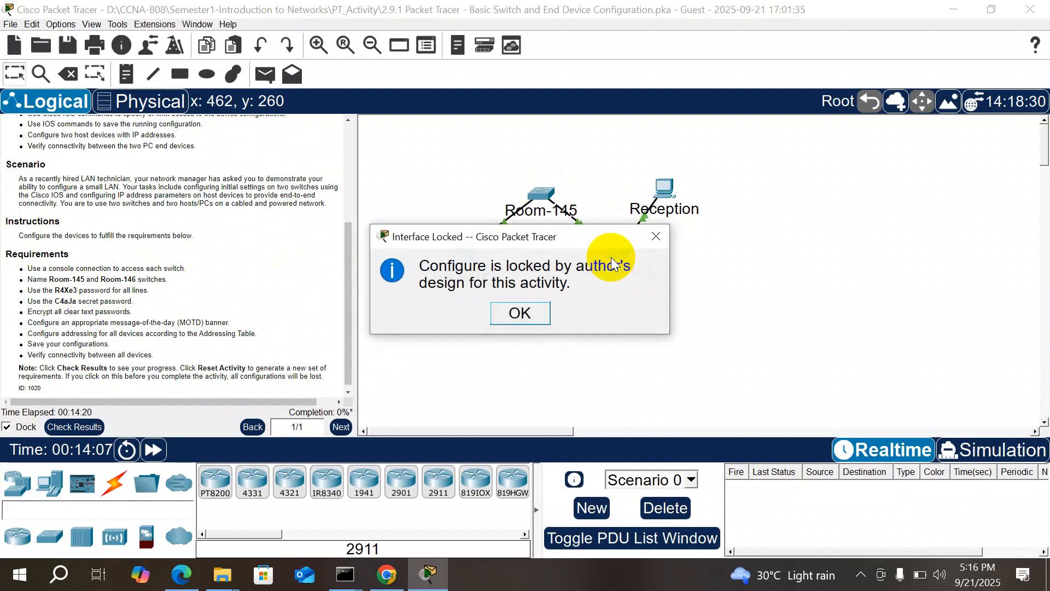
pyautogui.click(667, 230)
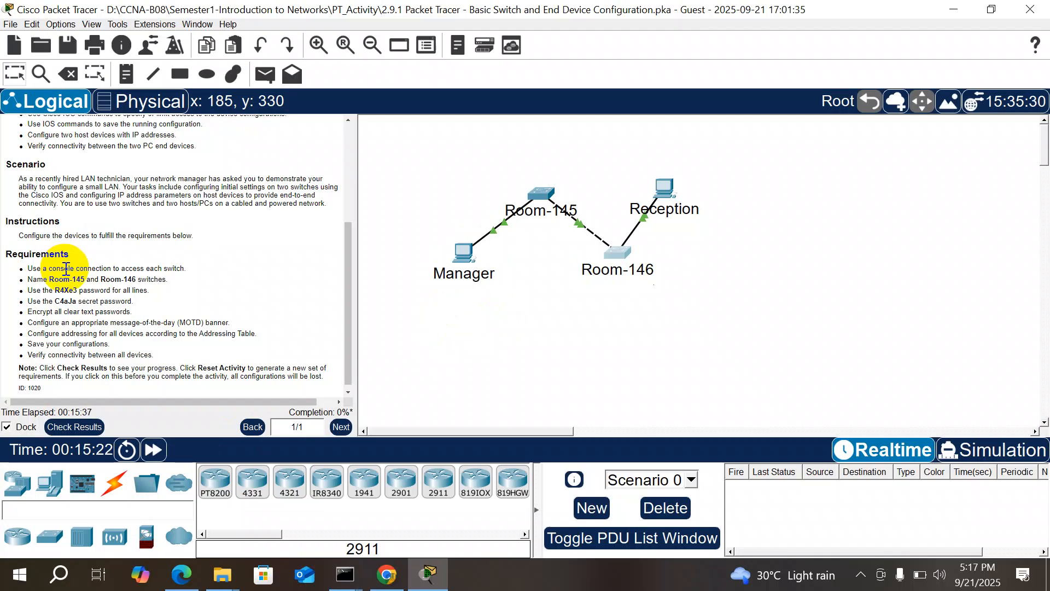
pyautogui.moveTo(6, 254); pyautogui.dragTo(35, 254)
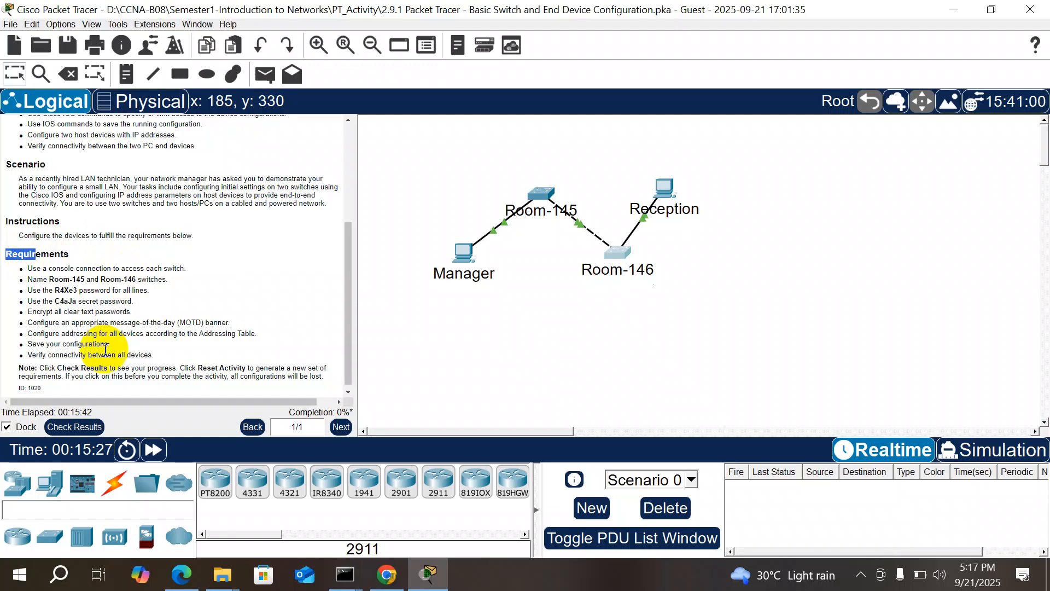
# Step: Connect Manager's RS 232 port to Room-145's Console port with a console cable
pyautogui.click(122, 482)
pyautogui.click(261, 485)
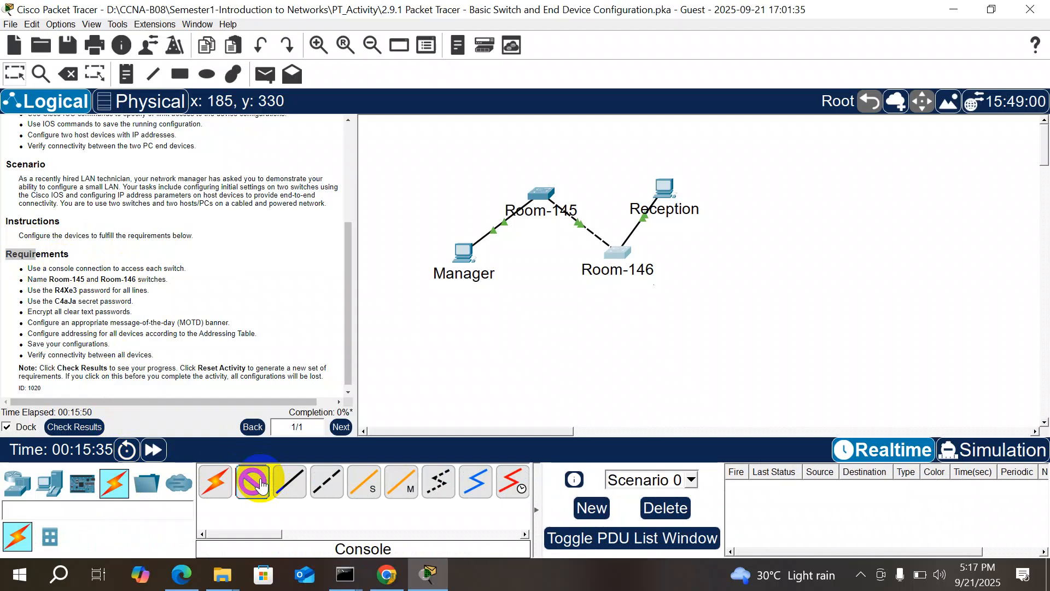
pyautogui.click(468, 256)
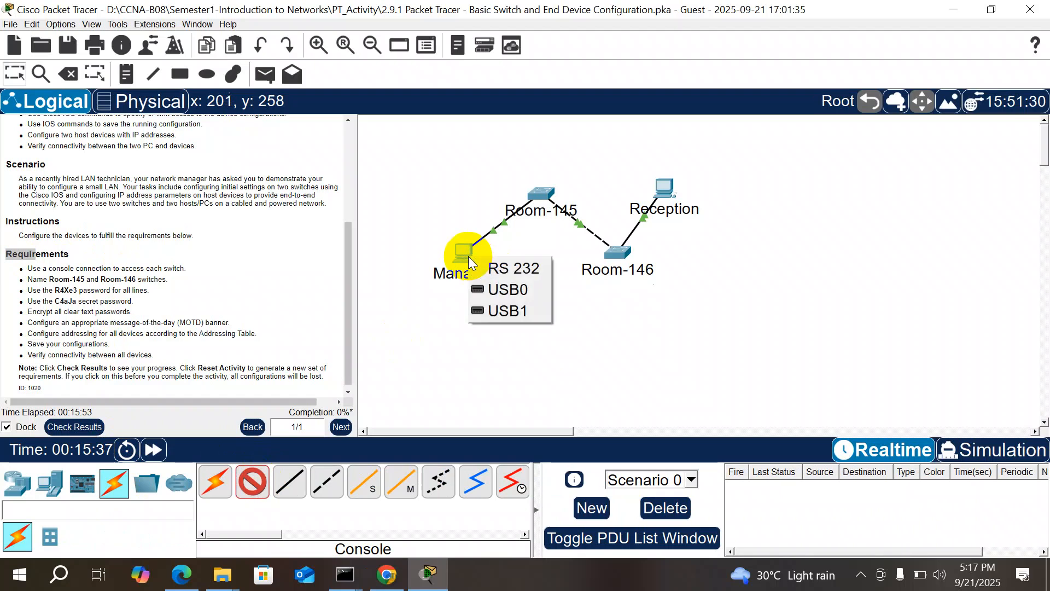
pyautogui.click(504, 269)
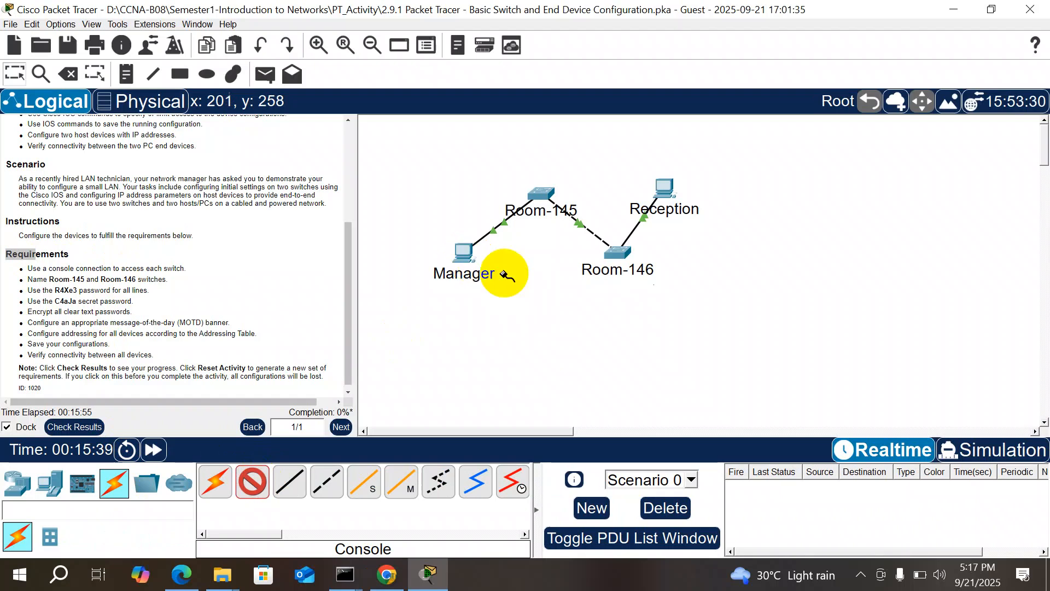
pyautogui.click(542, 193)
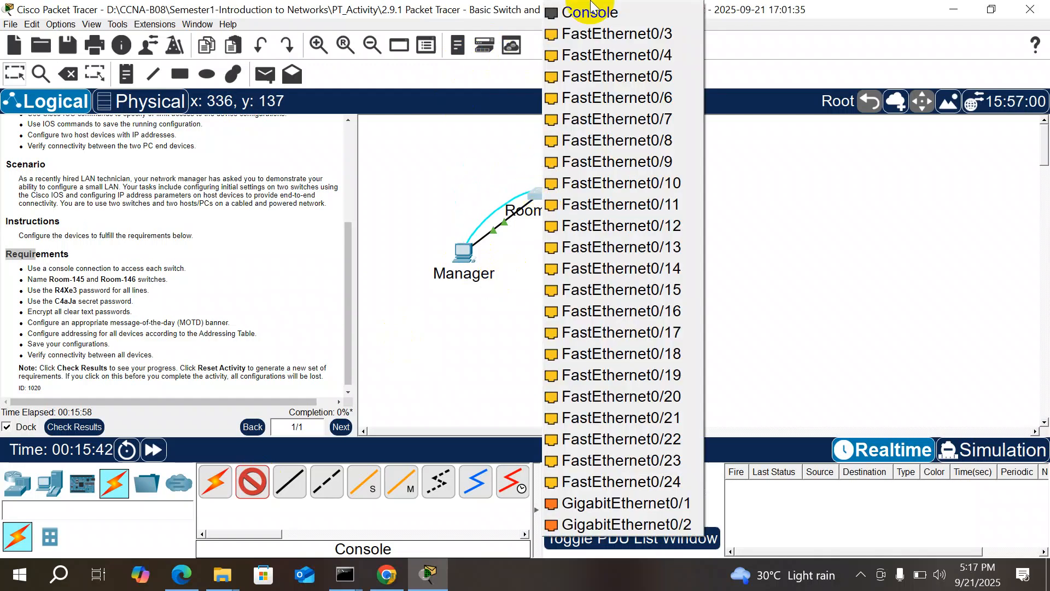
pyautogui.click(591, 12)
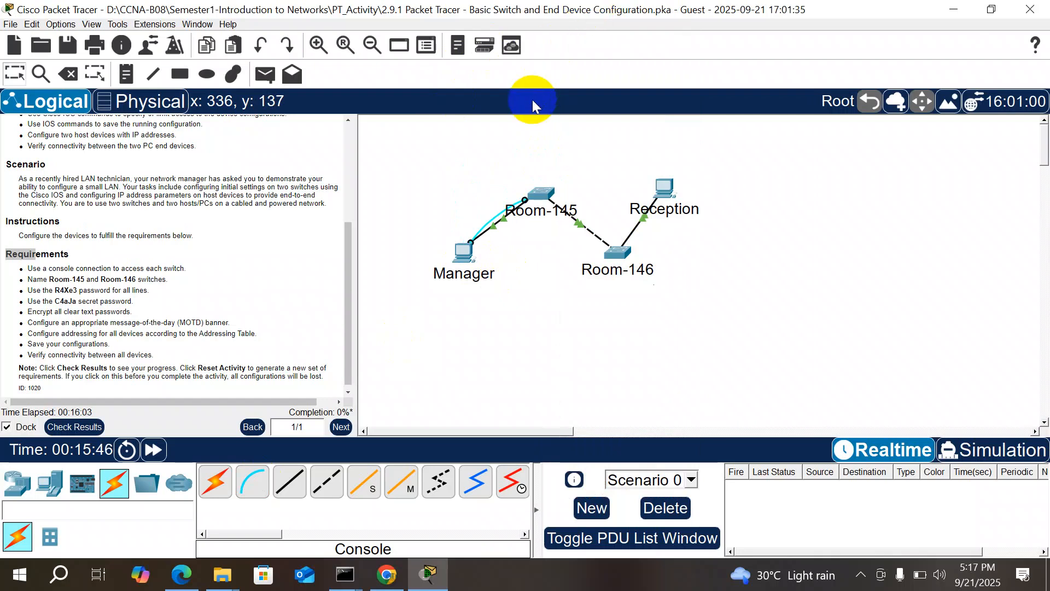
pyautogui.click(462, 254)
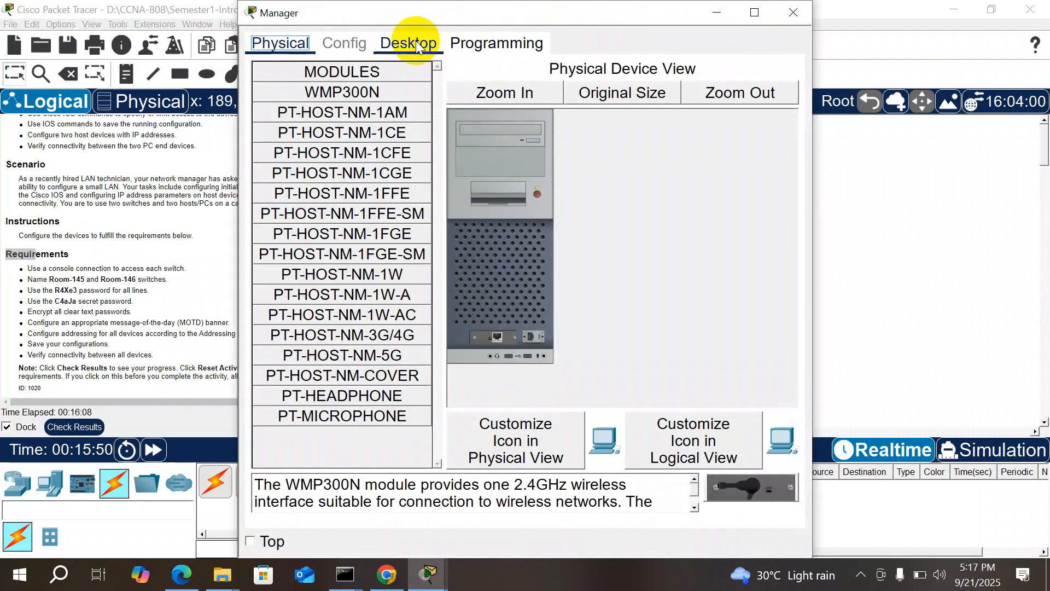
# Step: Launch Manager's Terminal with default settings and wake the switch console to Switch>
pyautogui.click(415, 44)
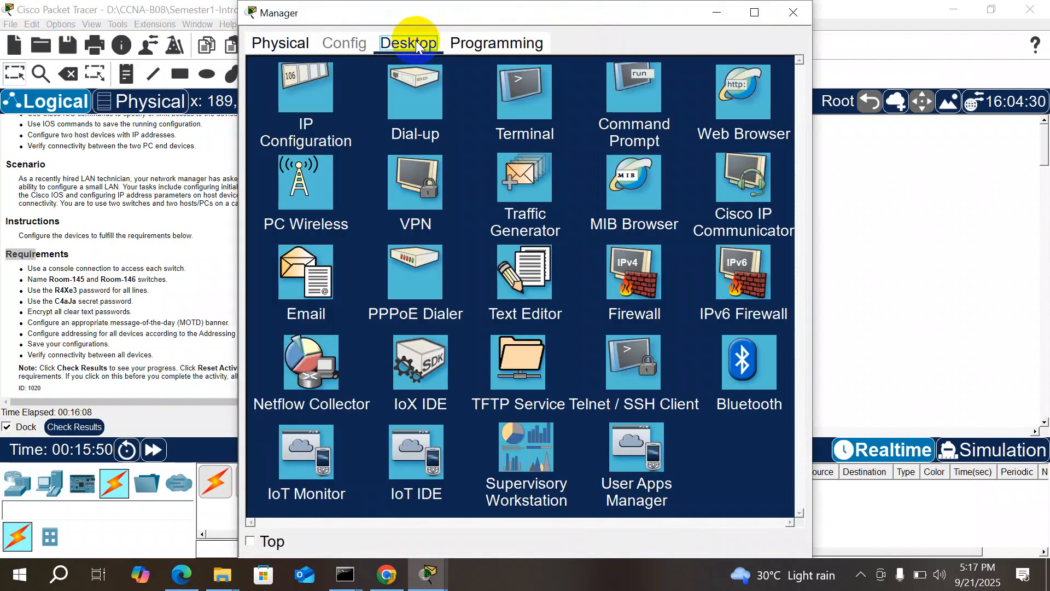
pyautogui.click(521, 110)
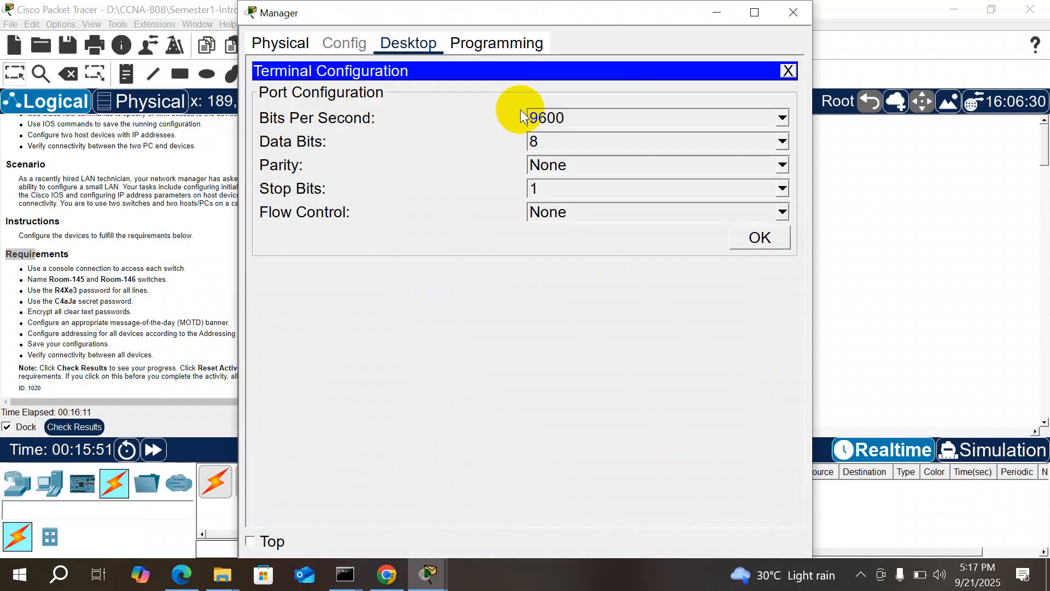
pyautogui.click(761, 239)
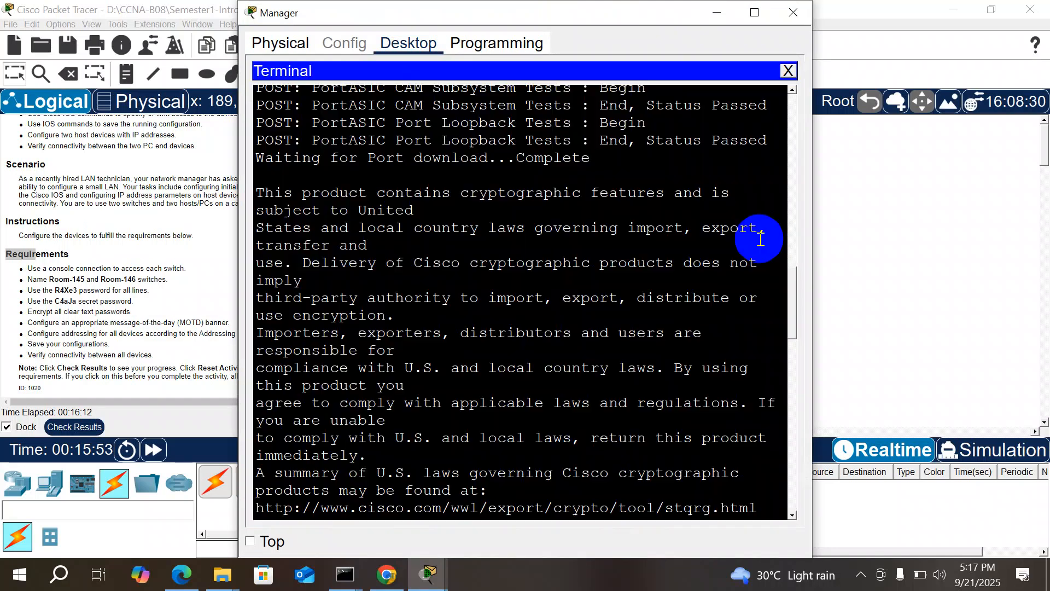
pyautogui.press('Return')
pyautogui.press('Return')
pyautogui.press('Return')
pyautogui.press('Return')
pyautogui.press('Return')
pyautogui.press('Return')
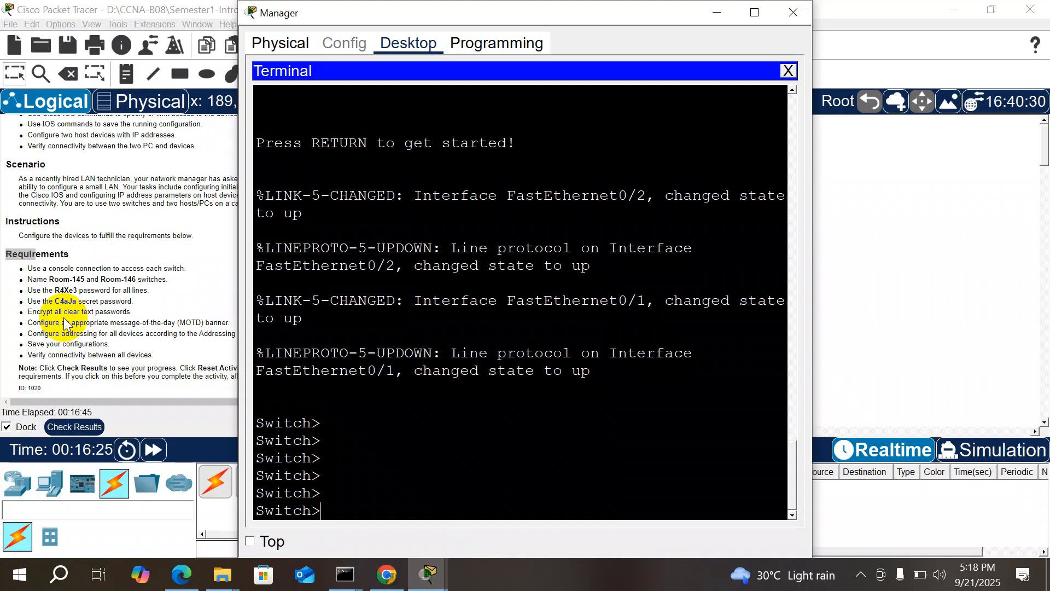
# Step: Delete the Manager–Room-145 console cable, keeping the PC and Ethernet link intact
pyautogui.click(794, 13)
pyautogui.click(68, 74)
pyautogui.click(464, 251)
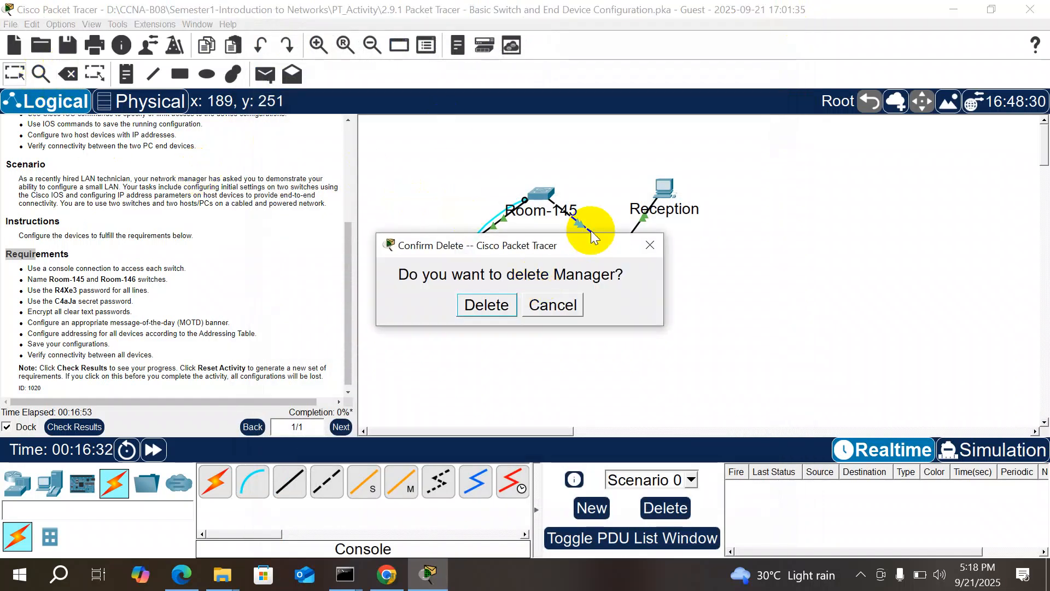
pyautogui.click(650, 246)
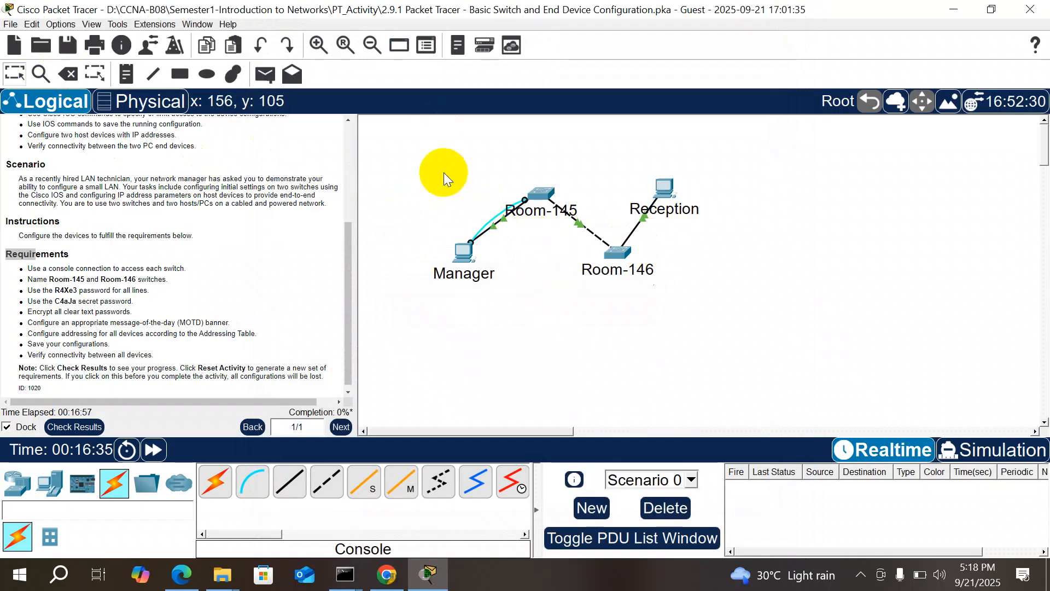
pyautogui.click(68, 73)
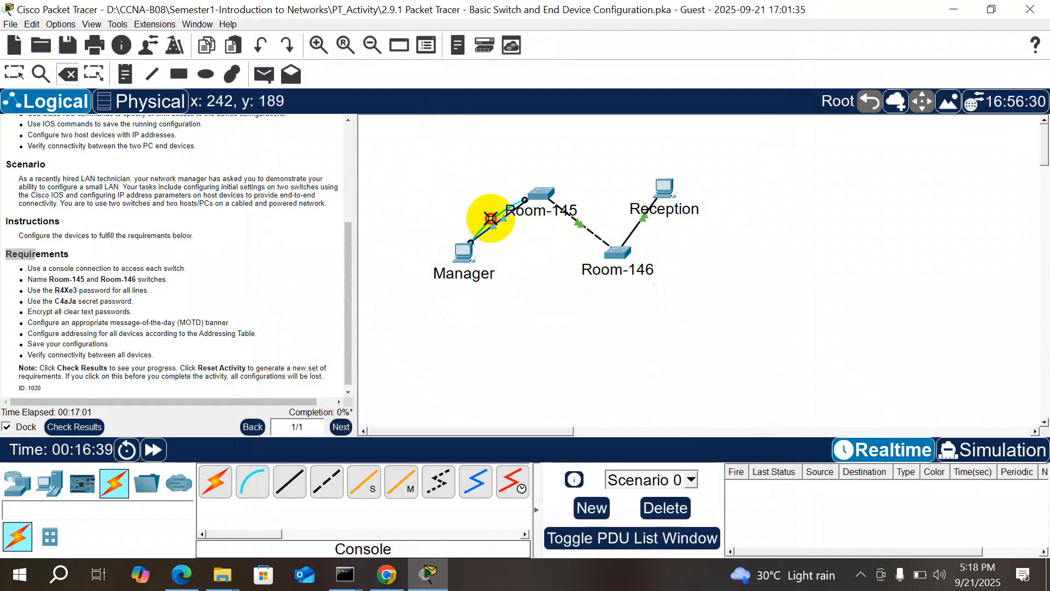
pyautogui.press('Escape')
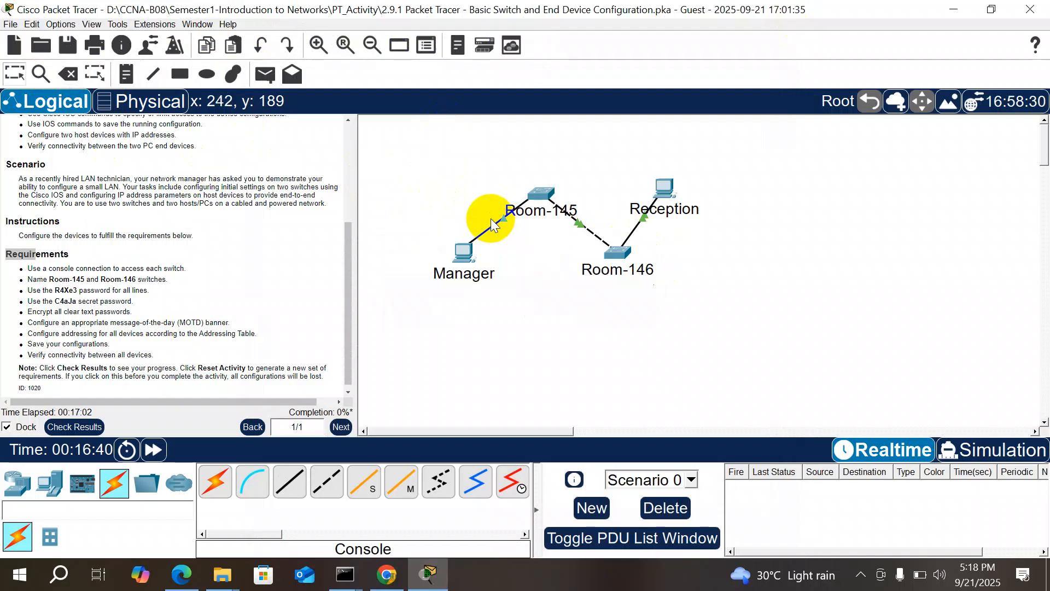
# Step: Run a console cable from Manager's RS 232 port to Room-145's Console port
pyautogui.click(253, 490)
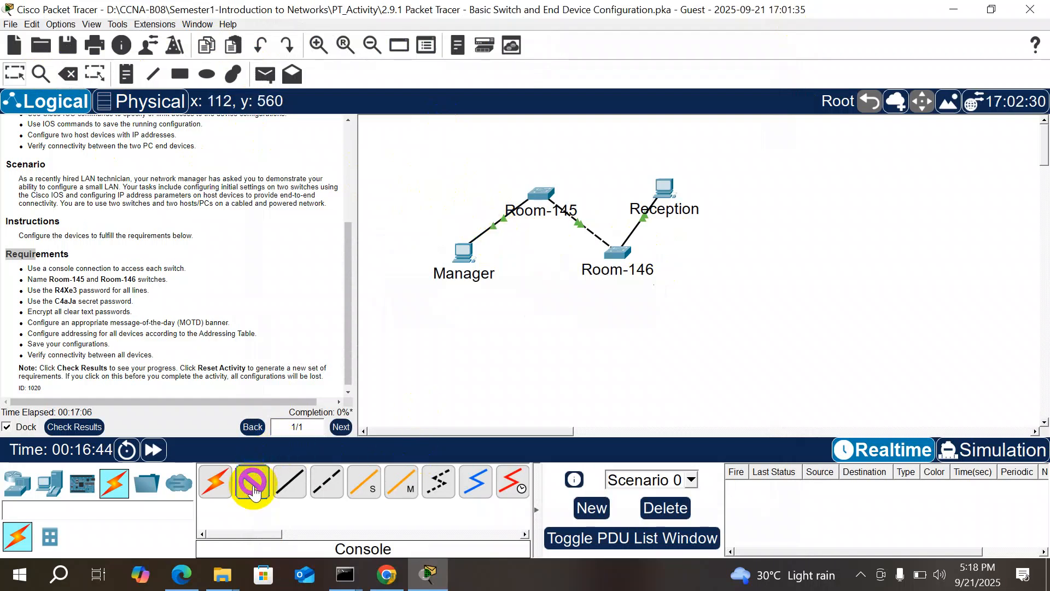
pyautogui.click(462, 251)
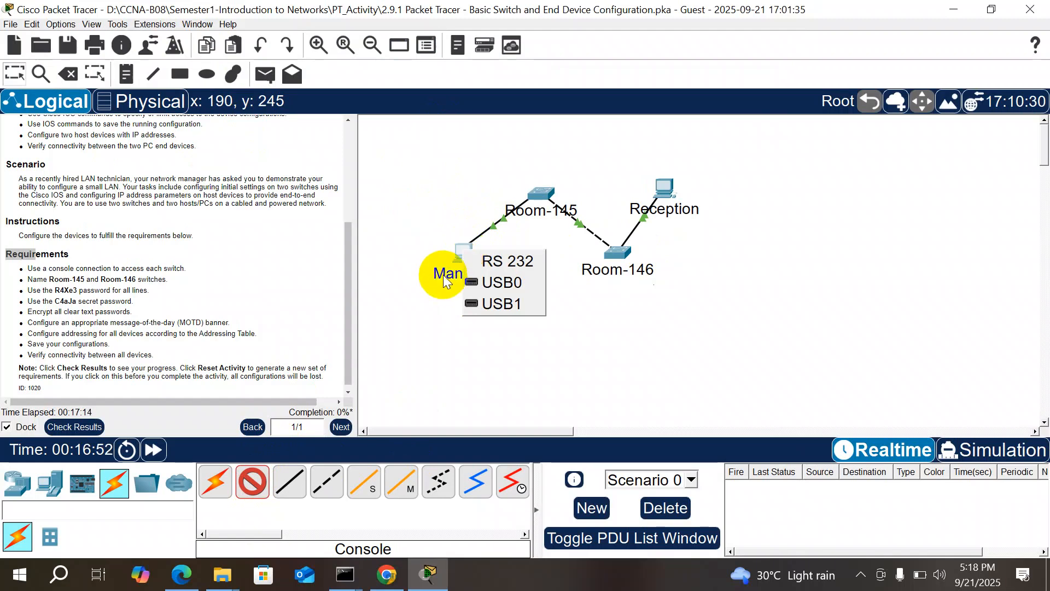
pyautogui.click(515, 267)
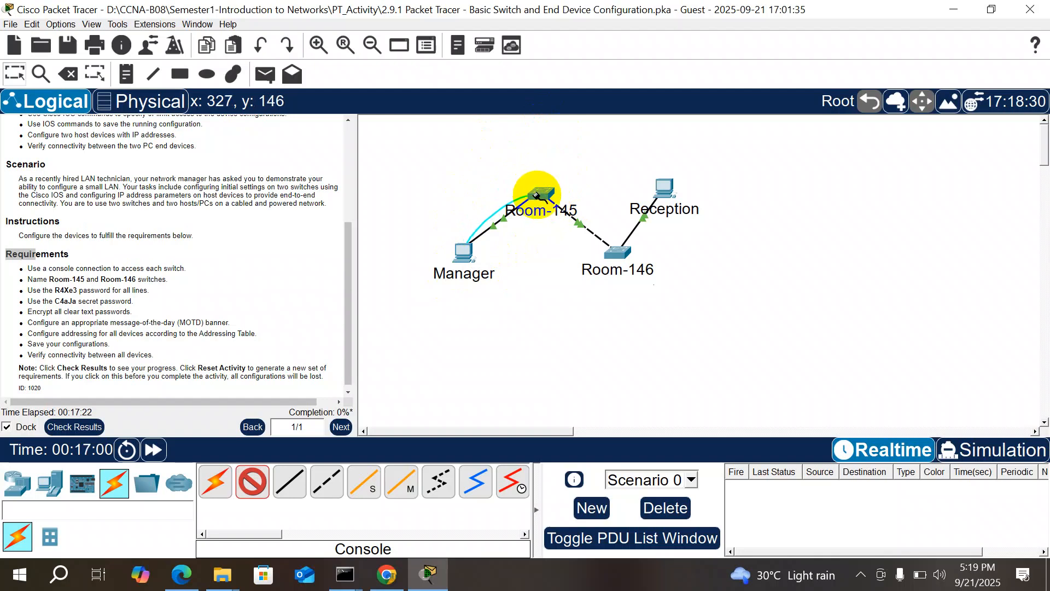
pyautogui.click(537, 194)
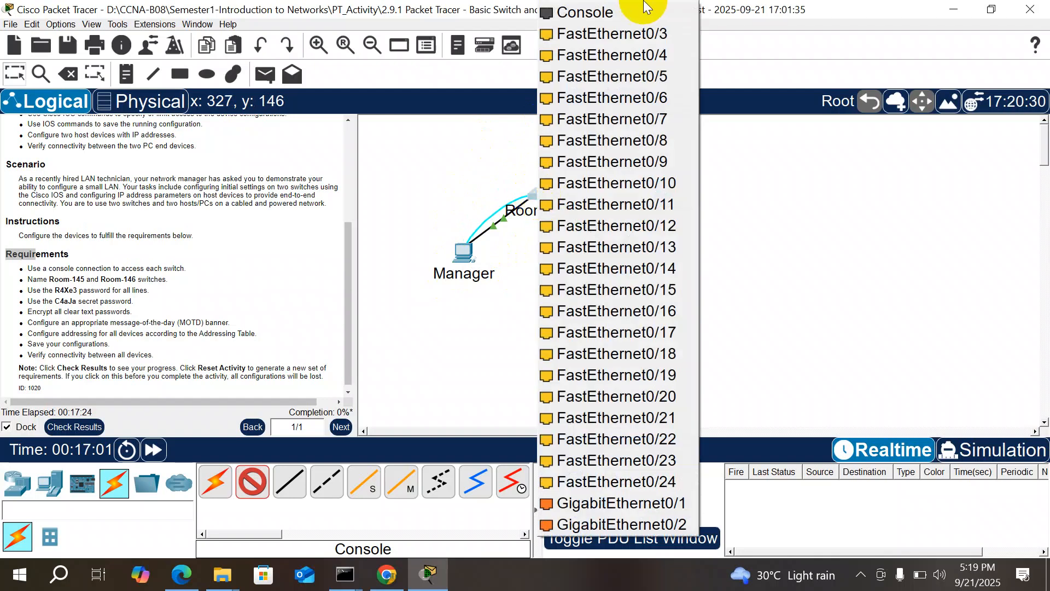
pyautogui.click(621, 12)
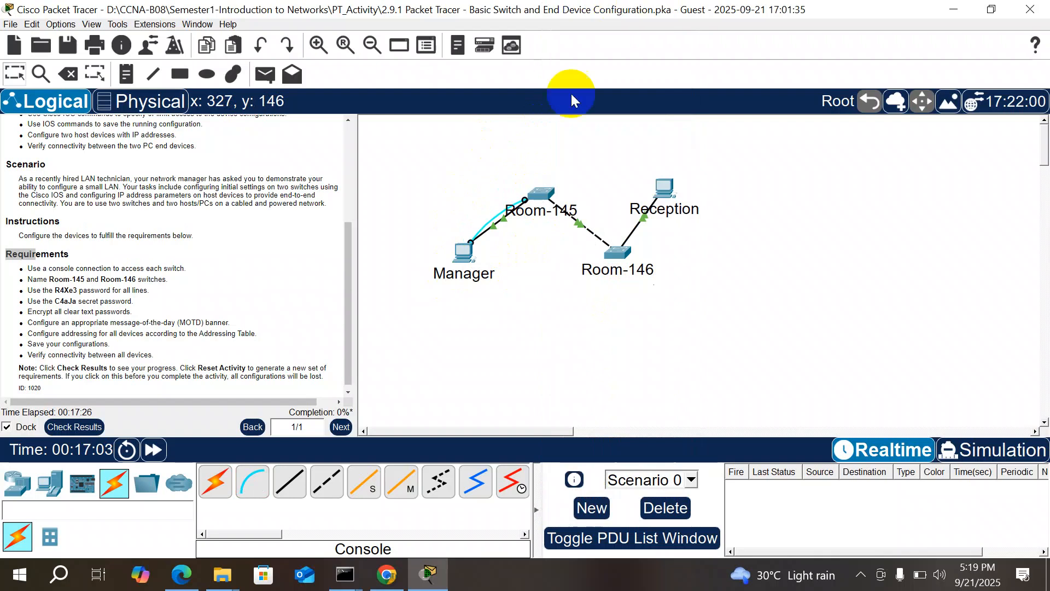
# Step: Open Manager's Terminal at the default 9600 baud settings and reach the Switch> prompt
pyautogui.click(468, 253)
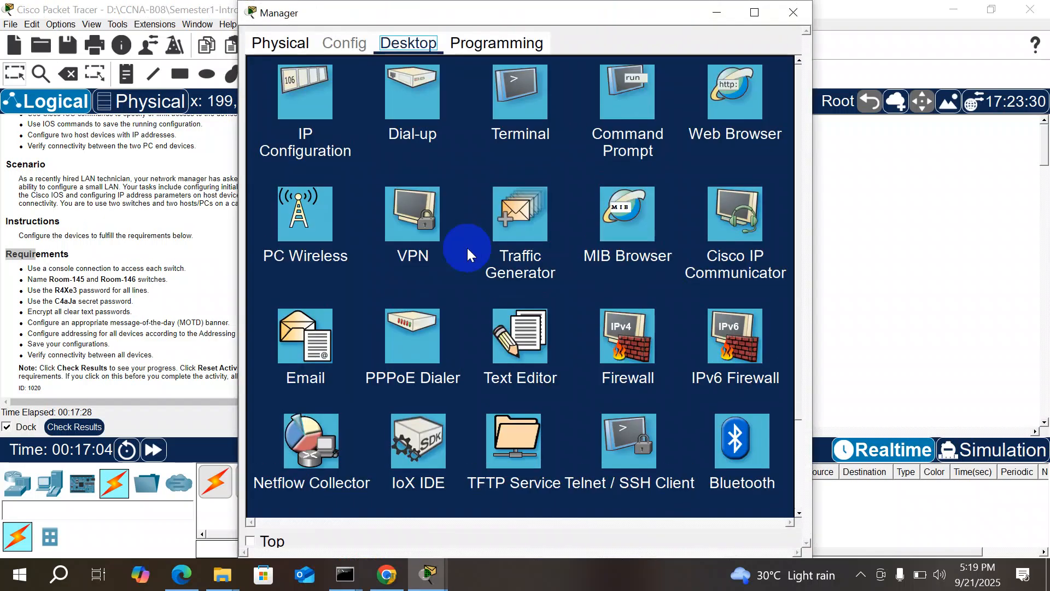
pyautogui.click(504, 132)
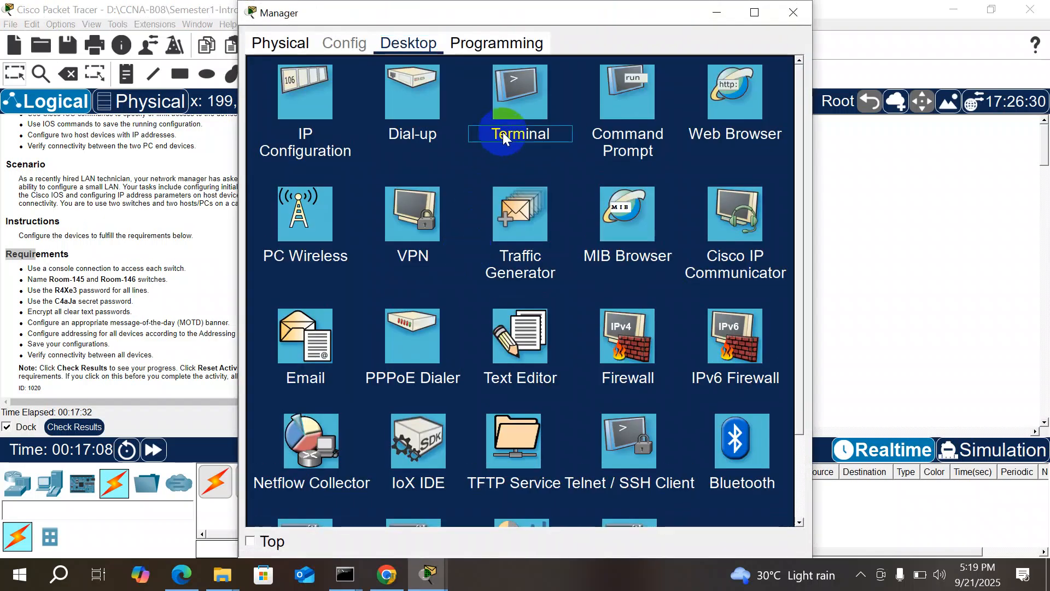
pyautogui.click(520, 117)
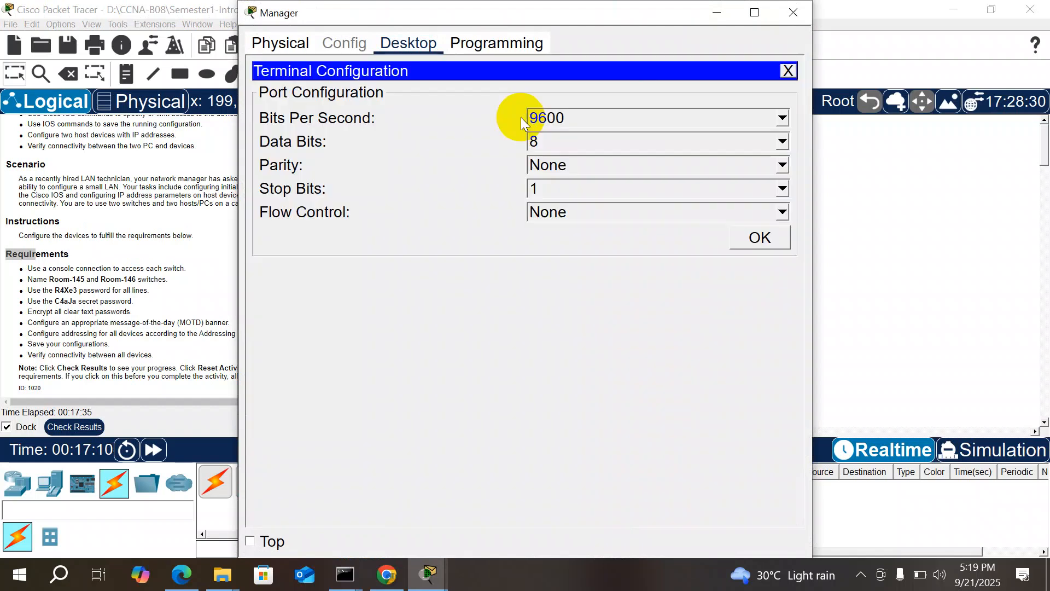
pyautogui.click(761, 239)
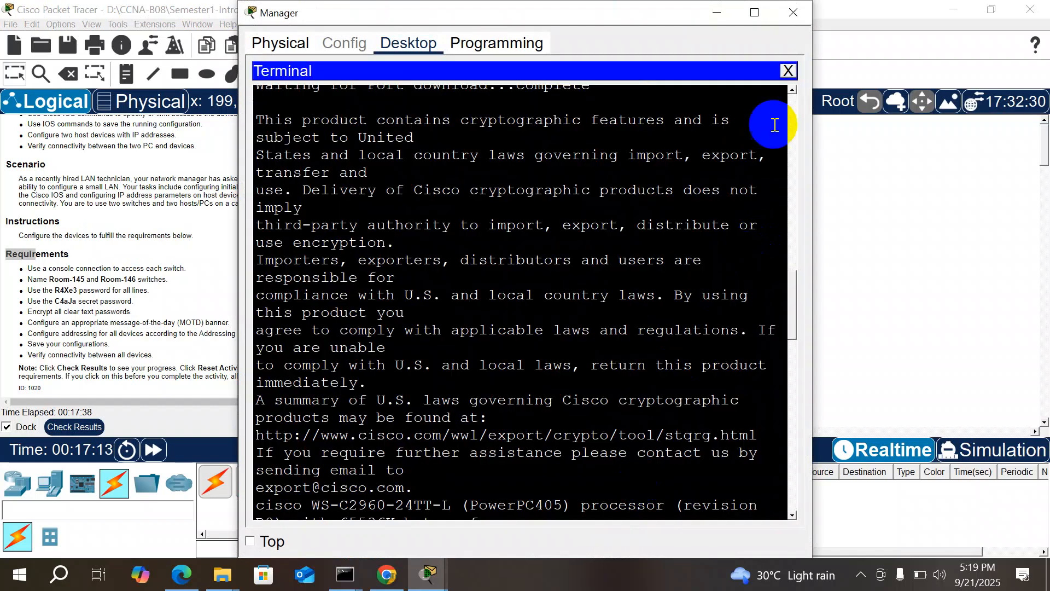
pyautogui.click(788, 70)
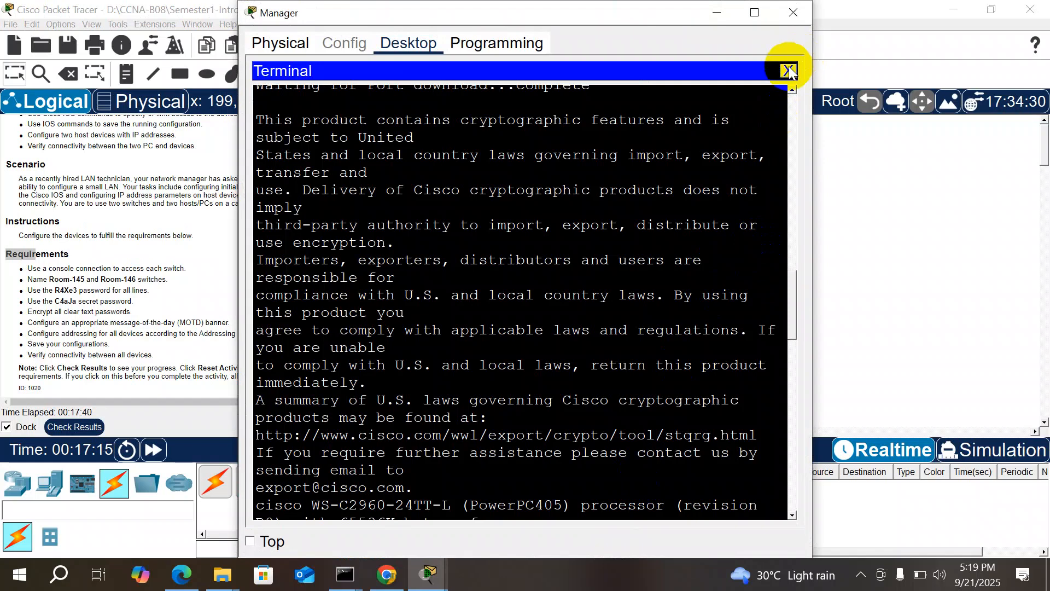
pyautogui.click(793, 67)
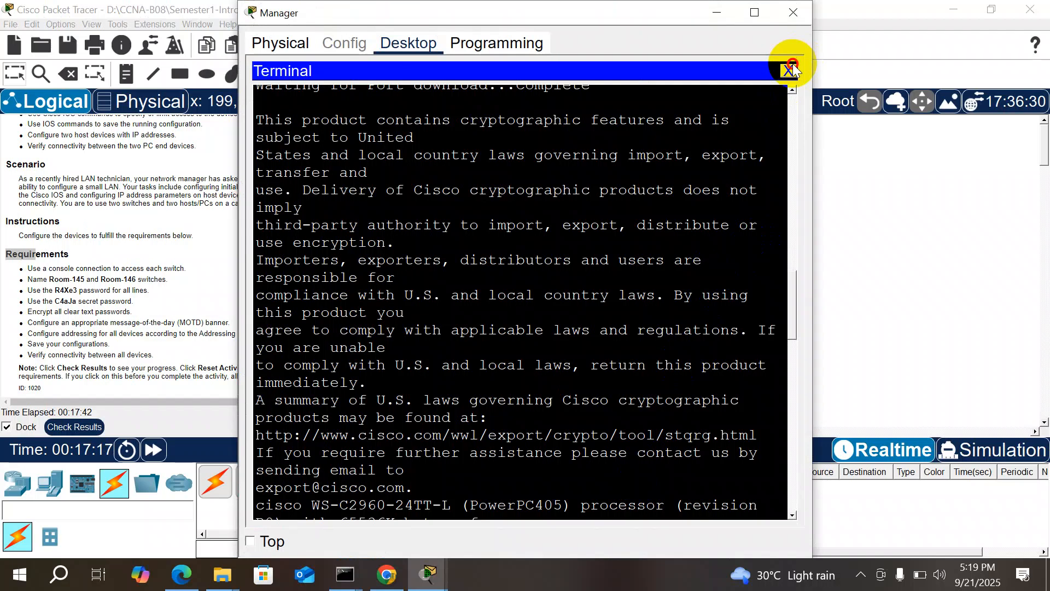
pyautogui.click(792, 67)
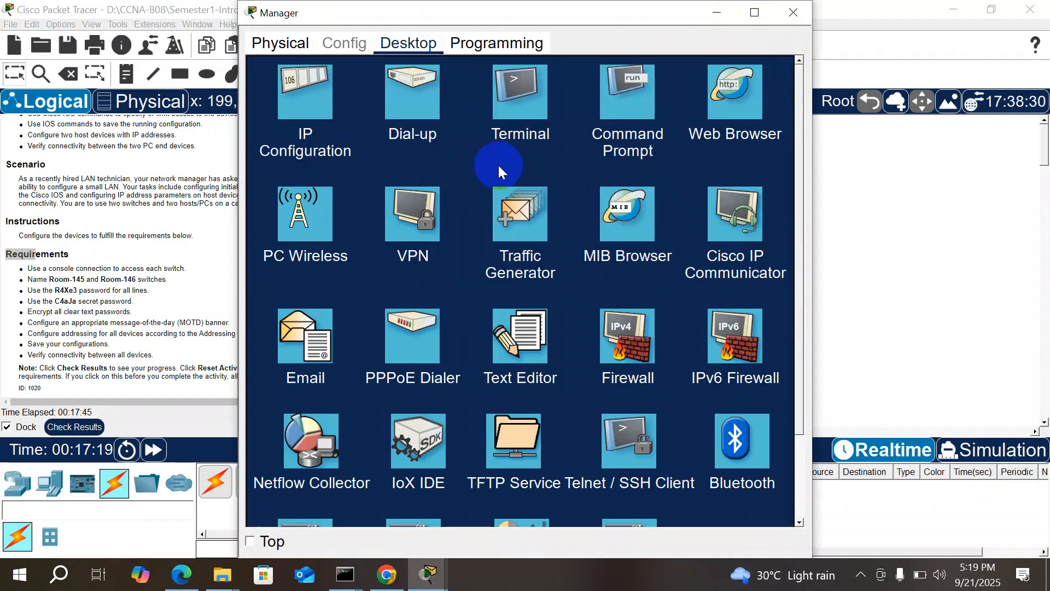
pyautogui.click(532, 89)
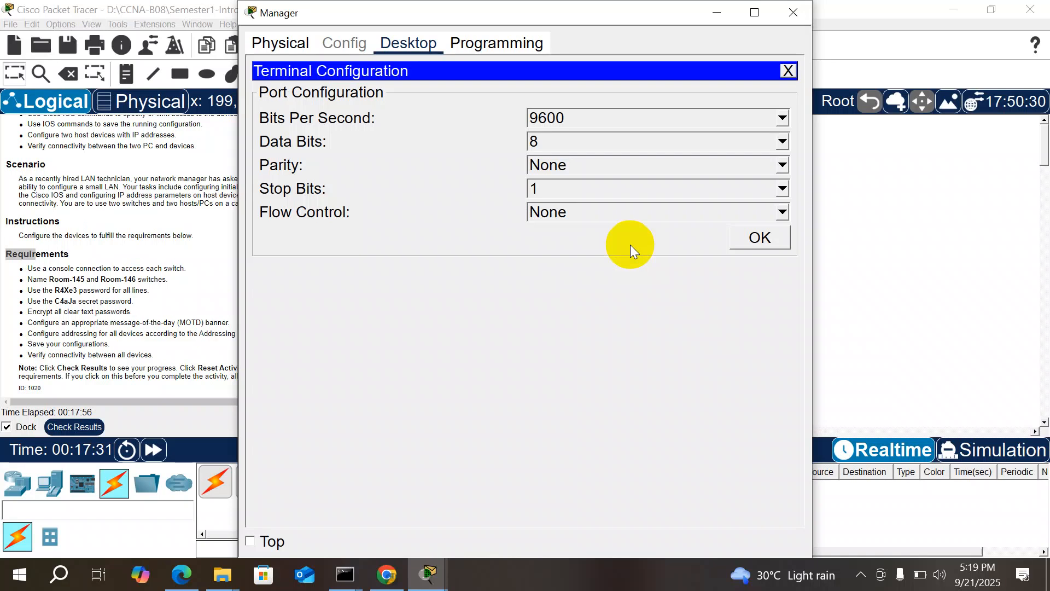
pyautogui.click(756, 238)
pyautogui.click(638, 426)
pyautogui.press('Return')
pyautogui.press('Return')
pyautogui.press('Return')
pyautogui.press('Return')
pyautogui.press('Return')
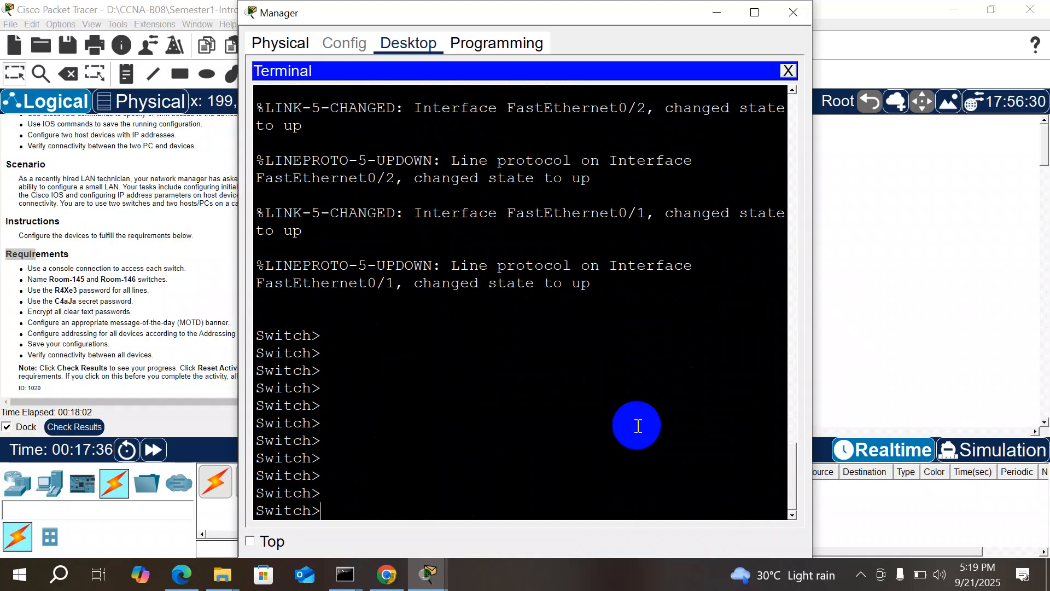
pyautogui.moveTo(531, 11); pyautogui.dragTo(681, 39)
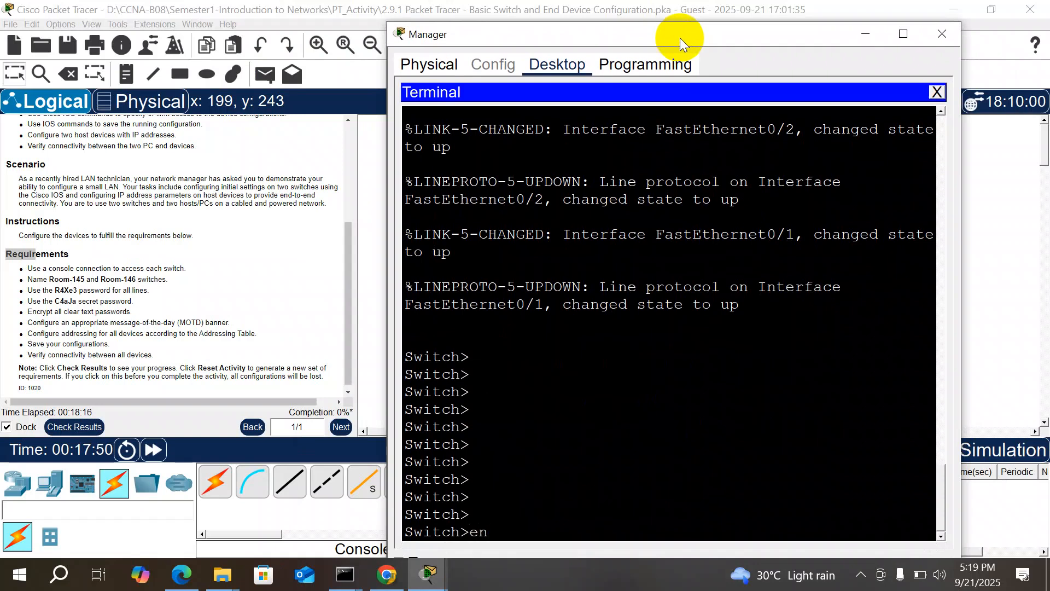
# Step: Enter enable and conf t, then exit twice to log out of the switch console
pyautogui.press('Return')
pyautogui.press('Return')
pyautogui.write('conf t')
pyautogui.press('Return')
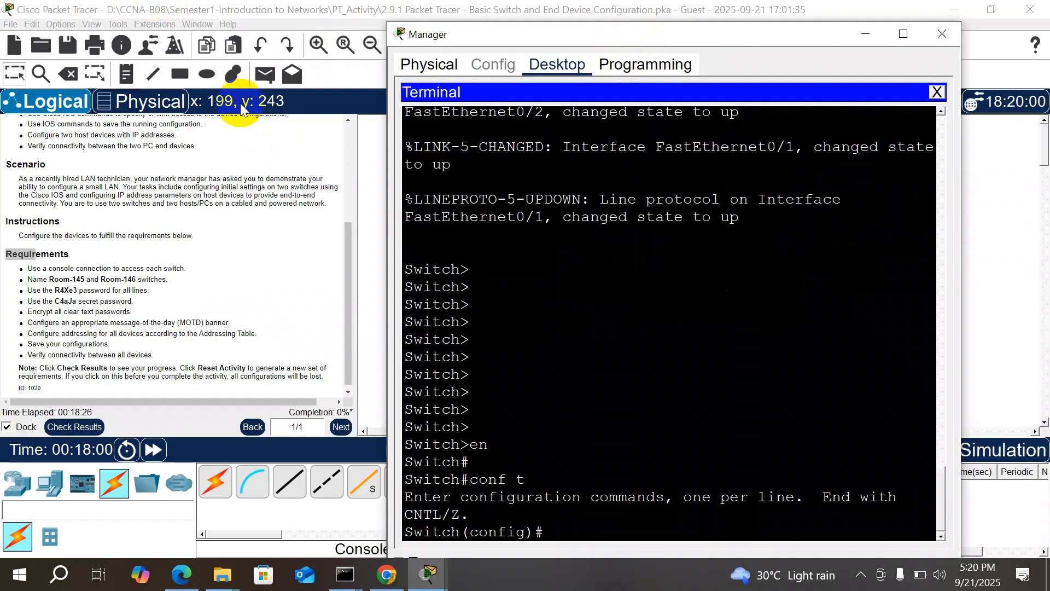
pyautogui.click(398, 242)
pyautogui.write('exit')
pyautogui.press('Return')
pyautogui.press('Return')
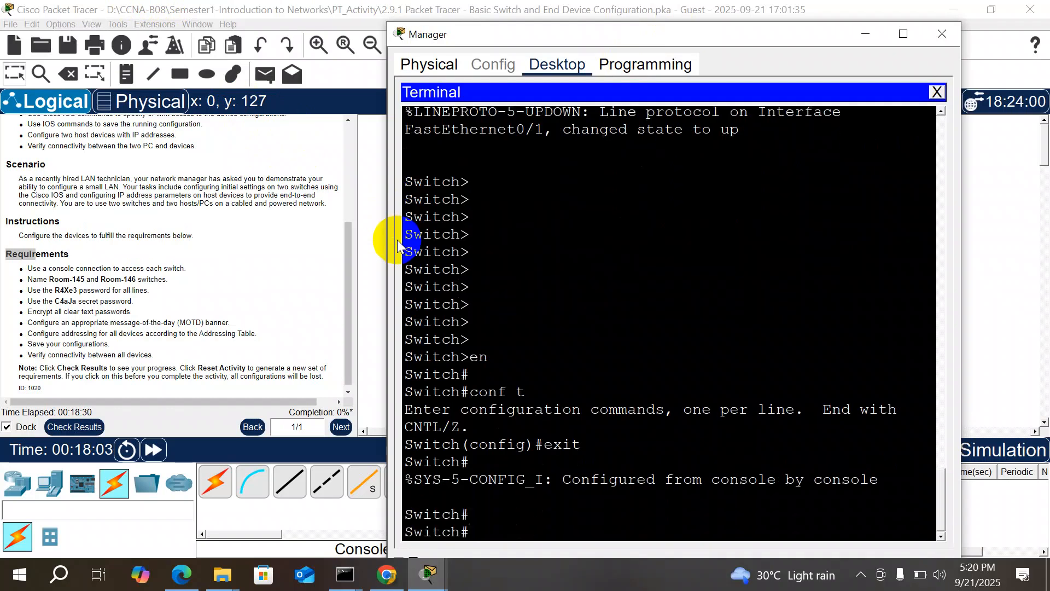
pyautogui.write('e')
pyautogui.press('BackSpace')
pyautogui.write('exit')
pyautogui.press('Return')
pyautogui.press('Return')
# Step: Log back in with en and conf t to reach the Switch(config)# prompt
pyautogui.press('Return')
pyautogui.press('Return')
pyautogui.press('Return')
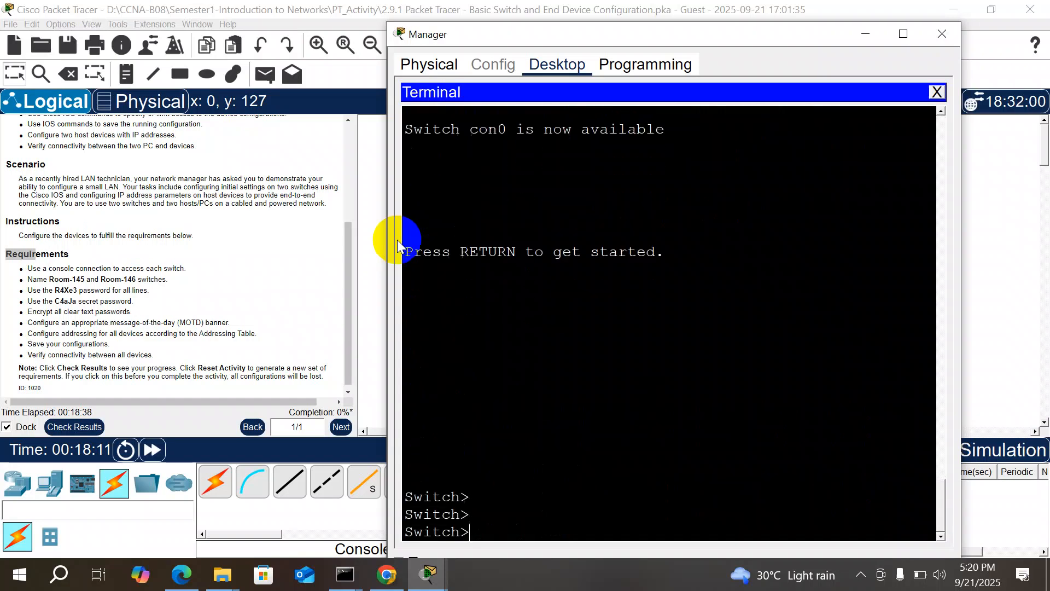
pyautogui.write('en')
pyautogui.press('Tab')
pyautogui.press('Return')
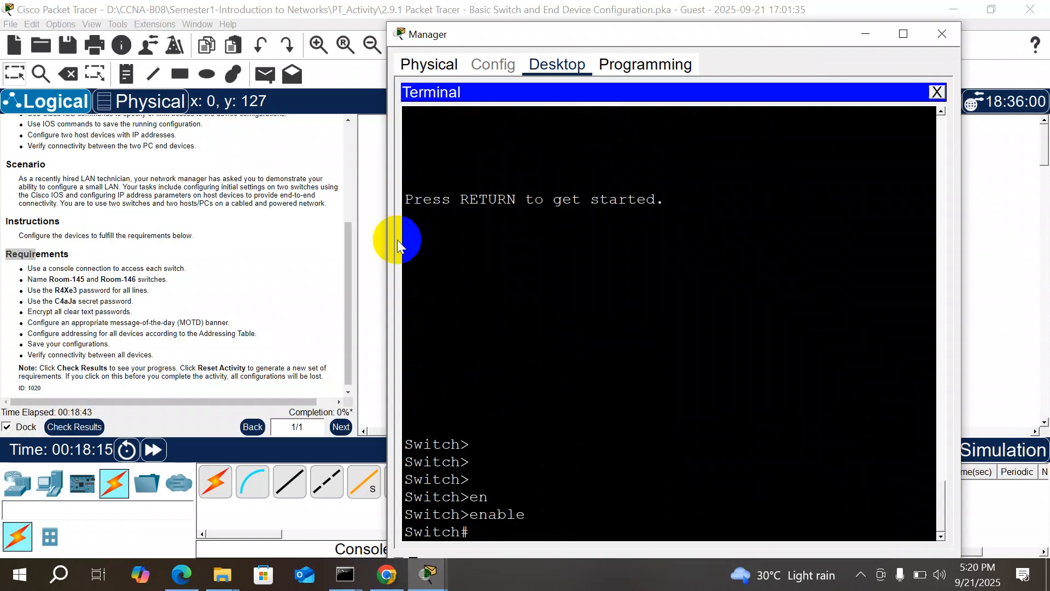
pyautogui.write('conf t')
pyautogui.press('Return')
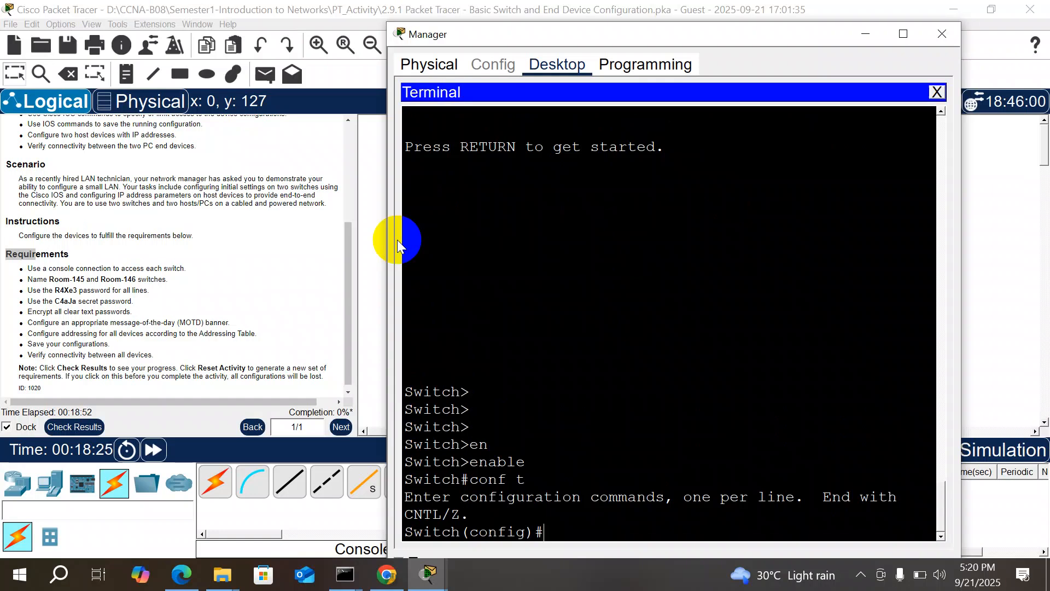
pyautogui.write('os')
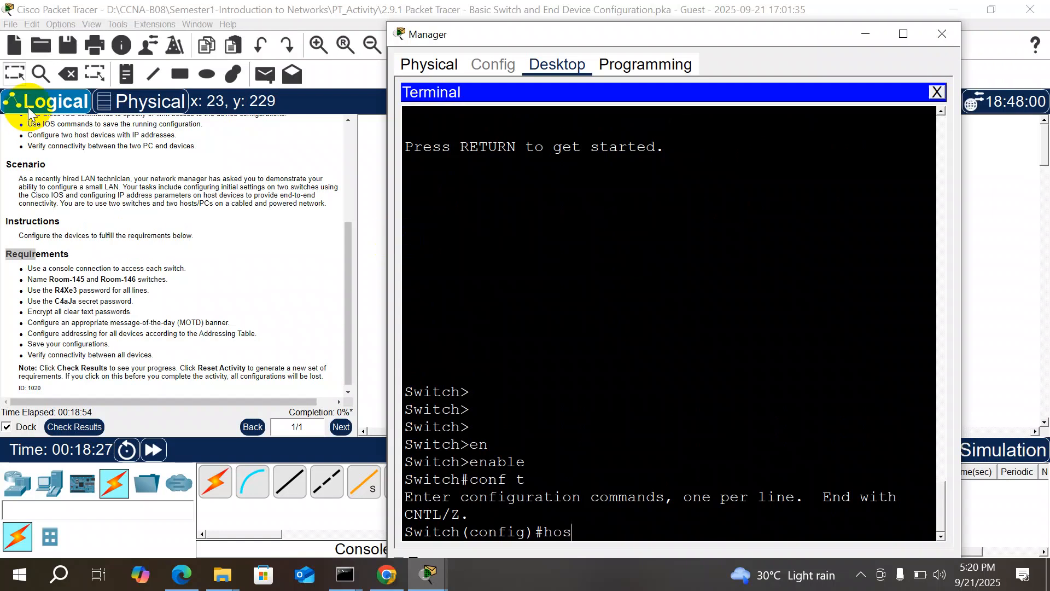
# Step: Copy 'Room-145' from the instructions and run hostname Room-145 in Manager's terminal
pyautogui.moveTo(83, 280); pyautogui.dragTo(49, 280)
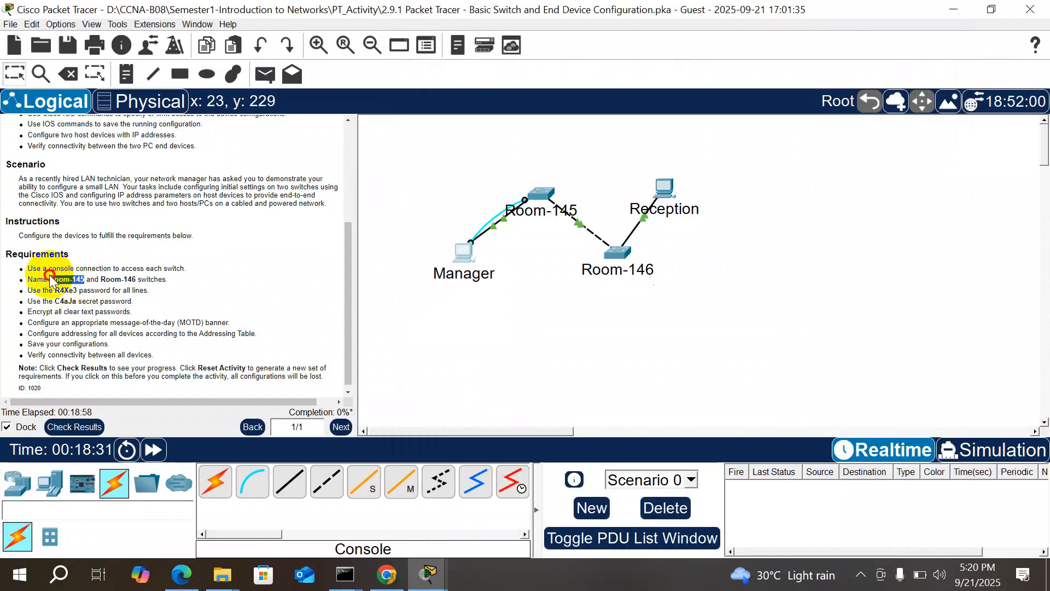
pyautogui.rightClick(58, 280)
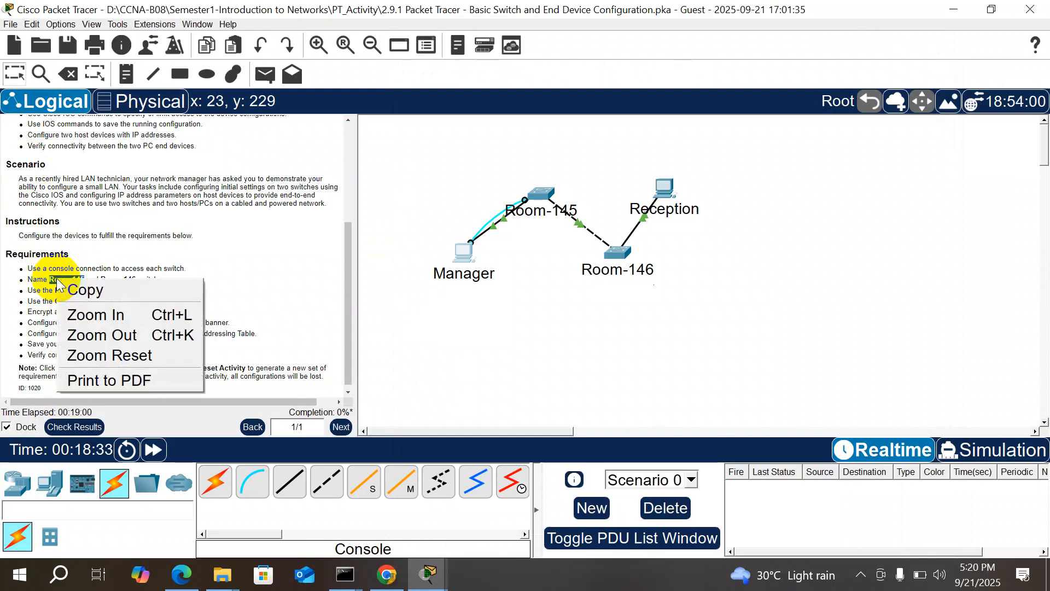
pyautogui.click(87, 288)
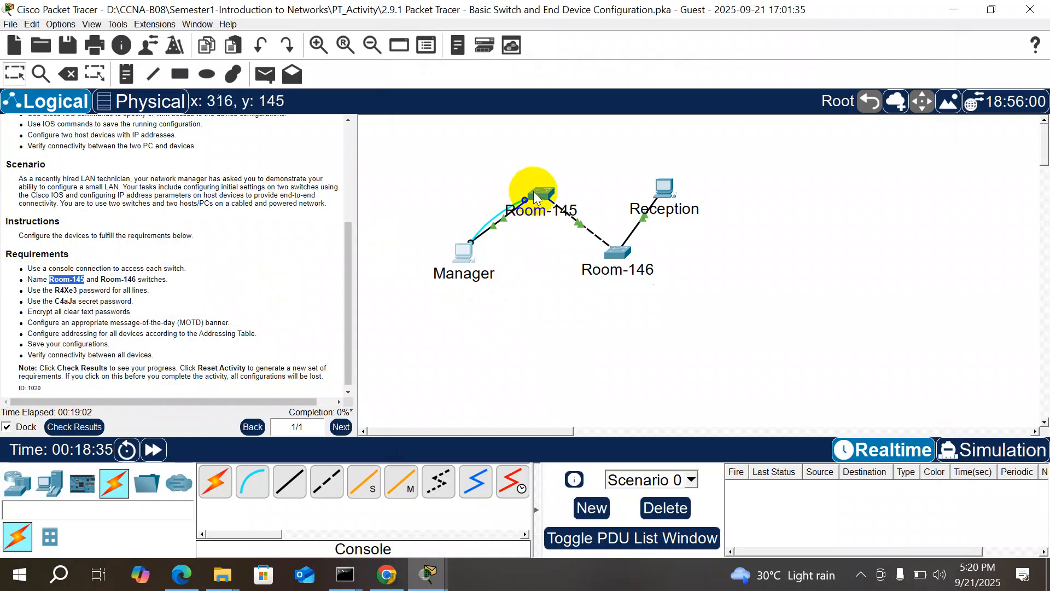
pyautogui.moveTo(428, 574)
pyautogui.click(506, 539)
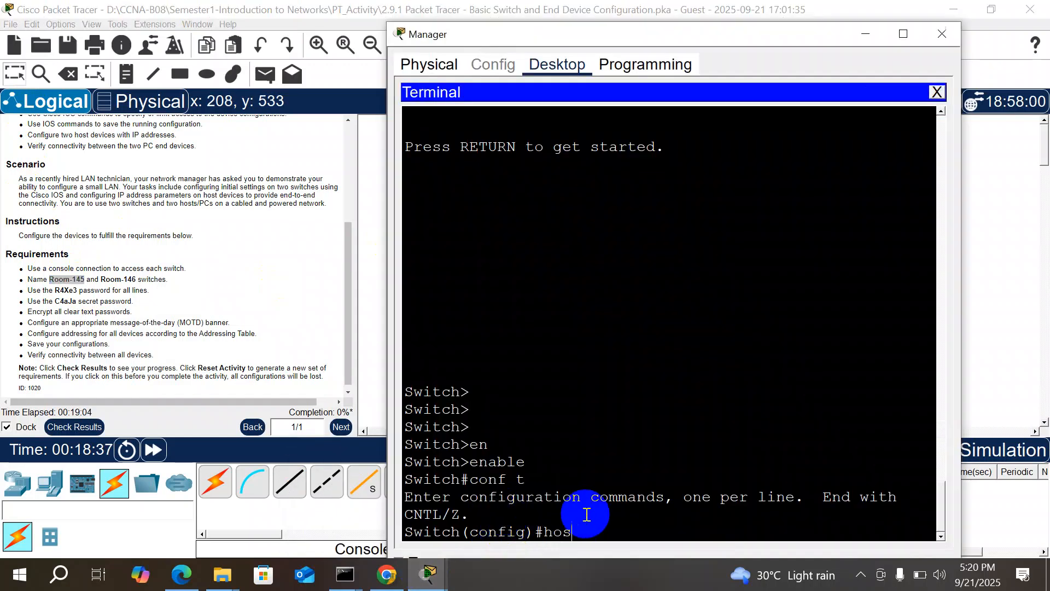
pyautogui.press('Tab')
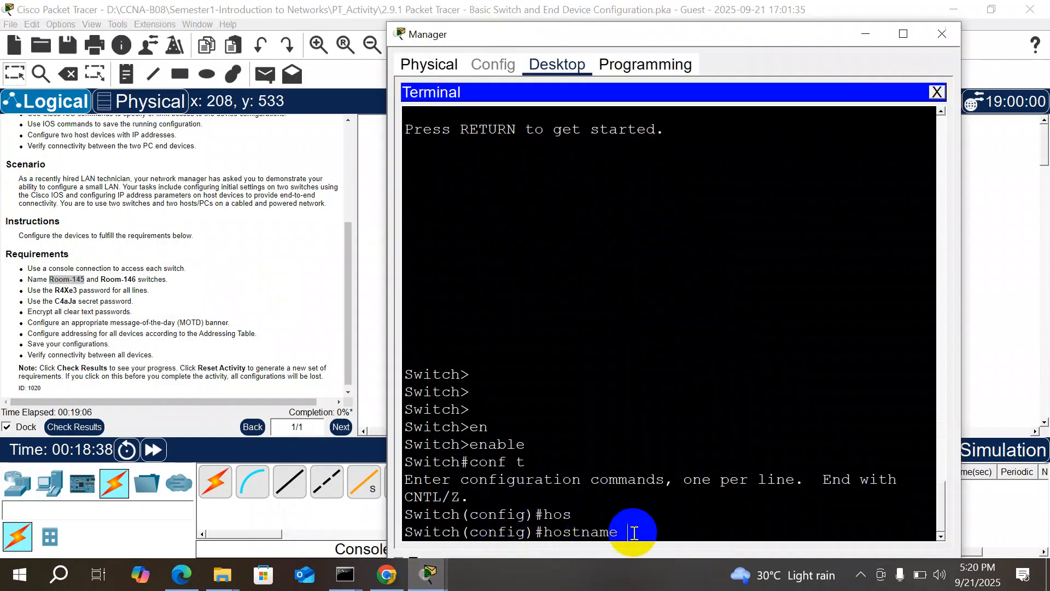
pyautogui.rightClick(633, 533)
pyautogui.click(668, 566)
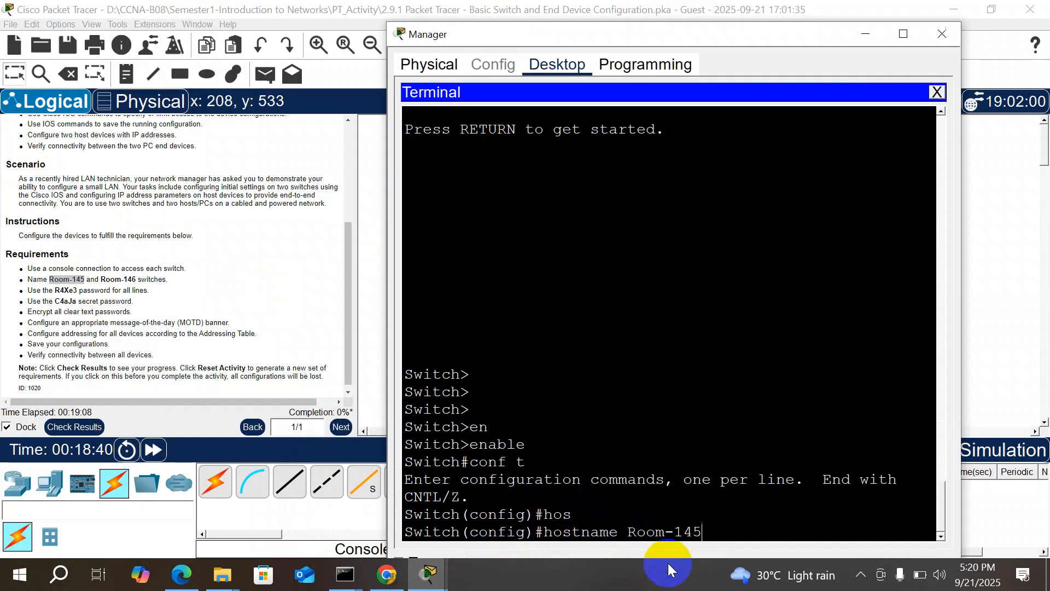
pyautogui.press('Return')
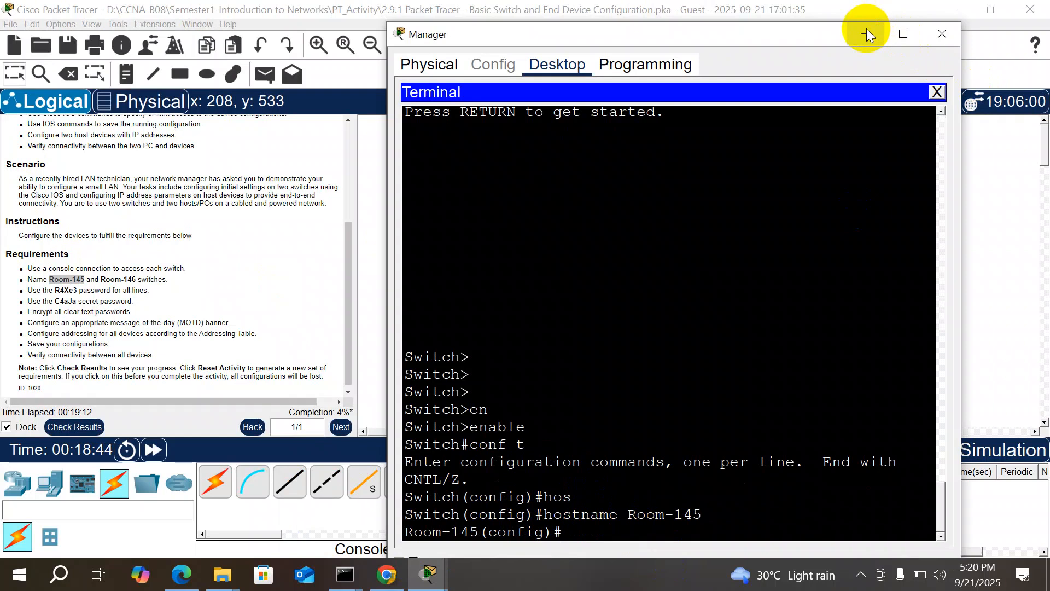
# Step: Close Manager's terminal and reattach the console cable to Room-146's Console port
pyautogui.click(940, 36)
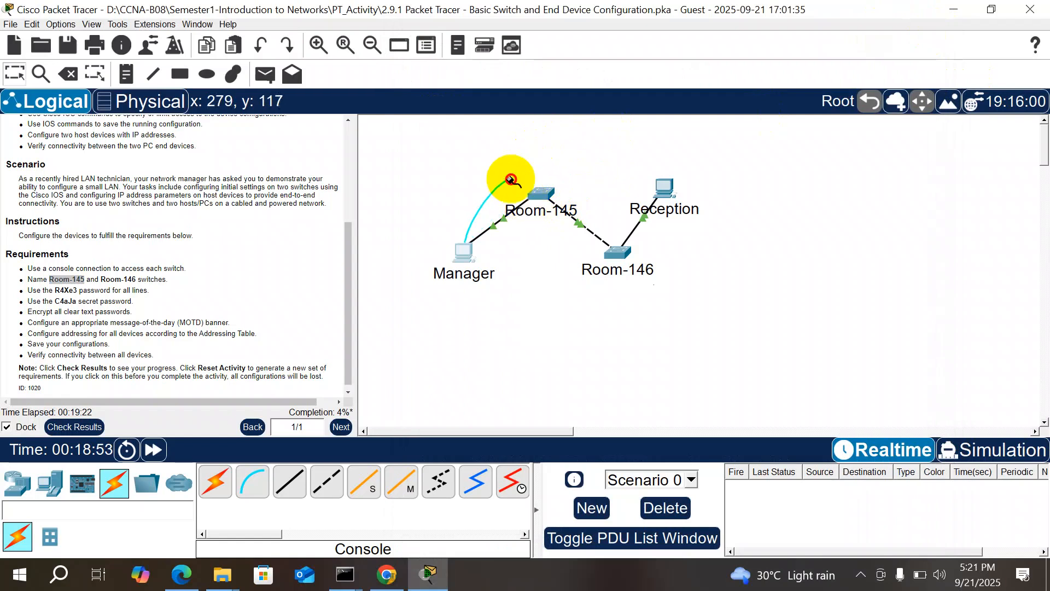
pyautogui.click(538, 193)
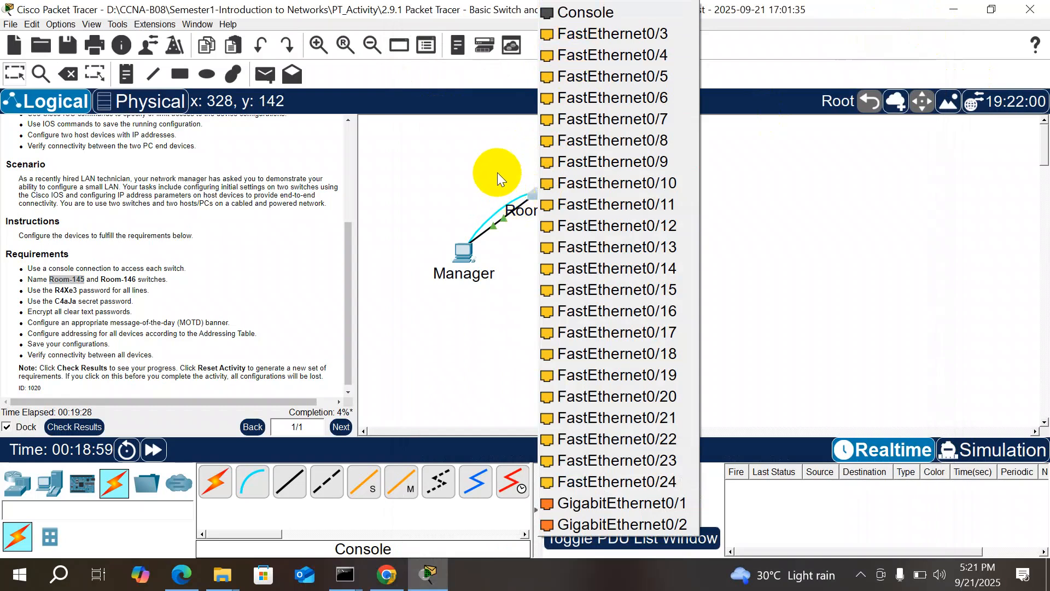
pyautogui.click(506, 183)
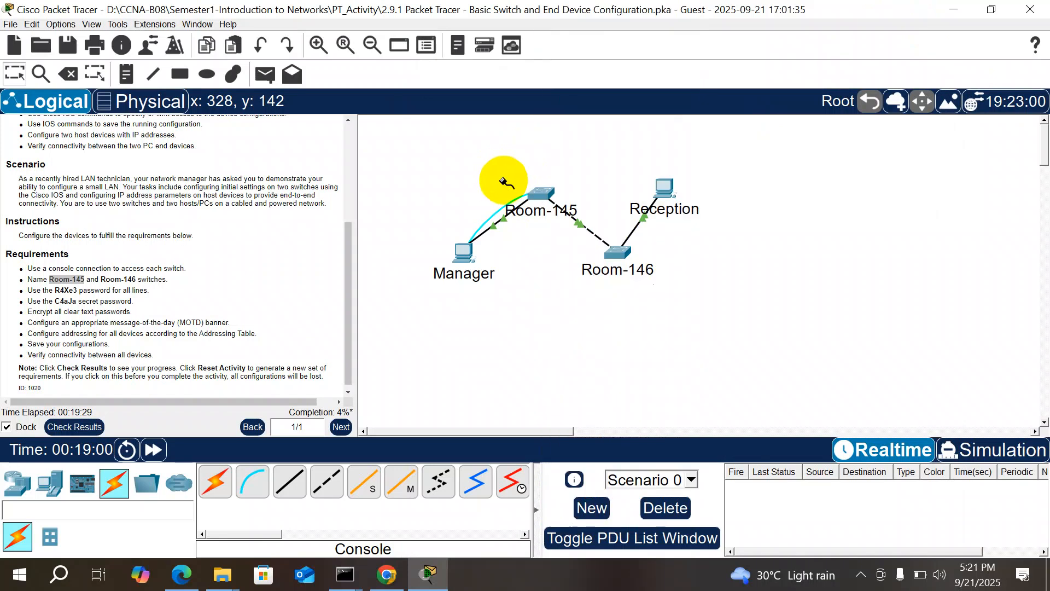
pyautogui.click(621, 255)
pyautogui.click(688, 17)
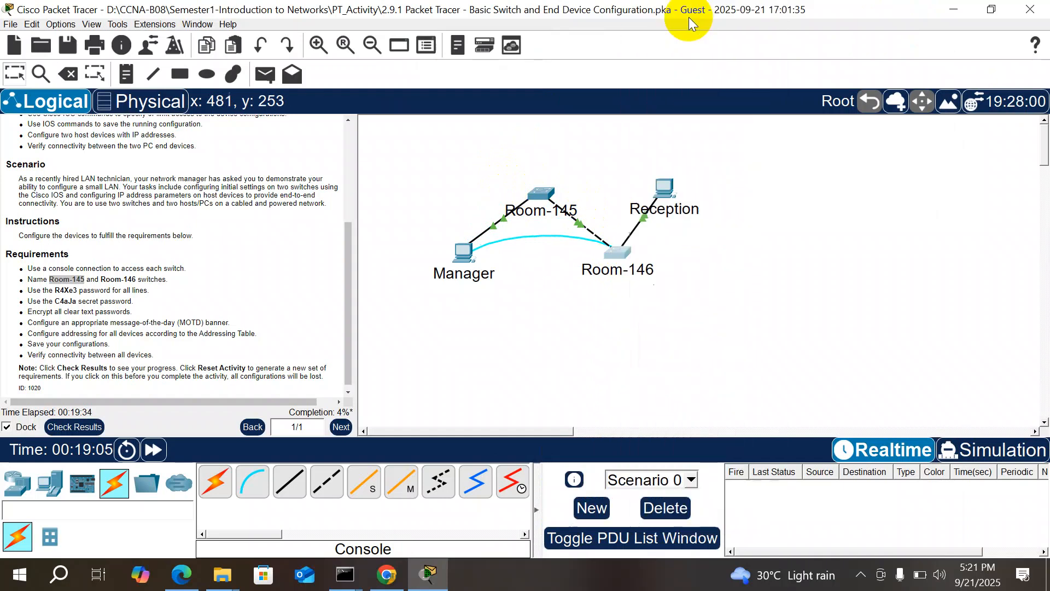
# Step: Open Manager's Terminal with default settings and wake the Room-146 console prompt
pyautogui.click(468, 256)
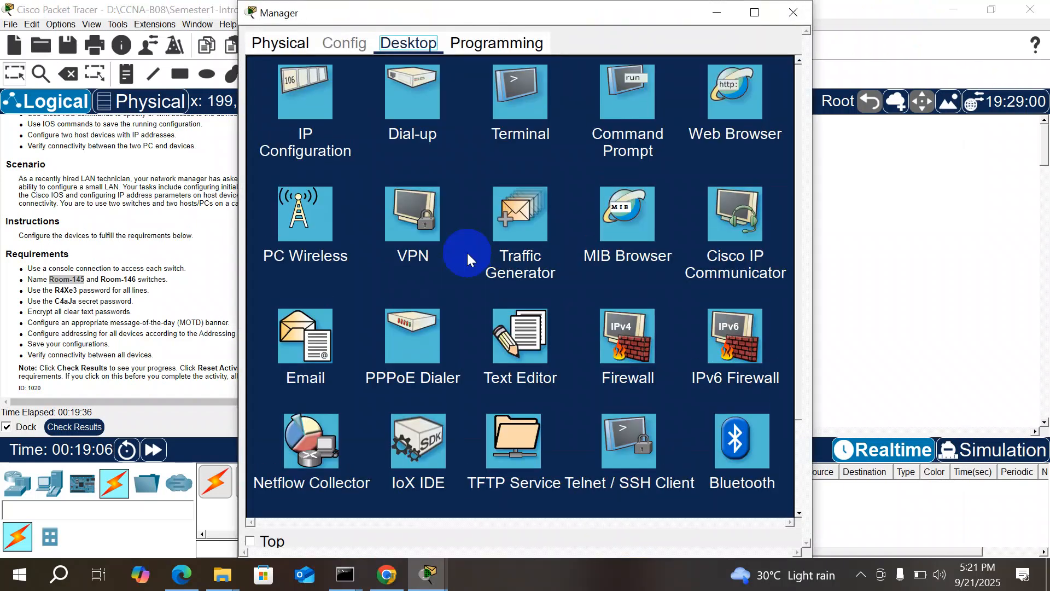
pyautogui.click(525, 128)
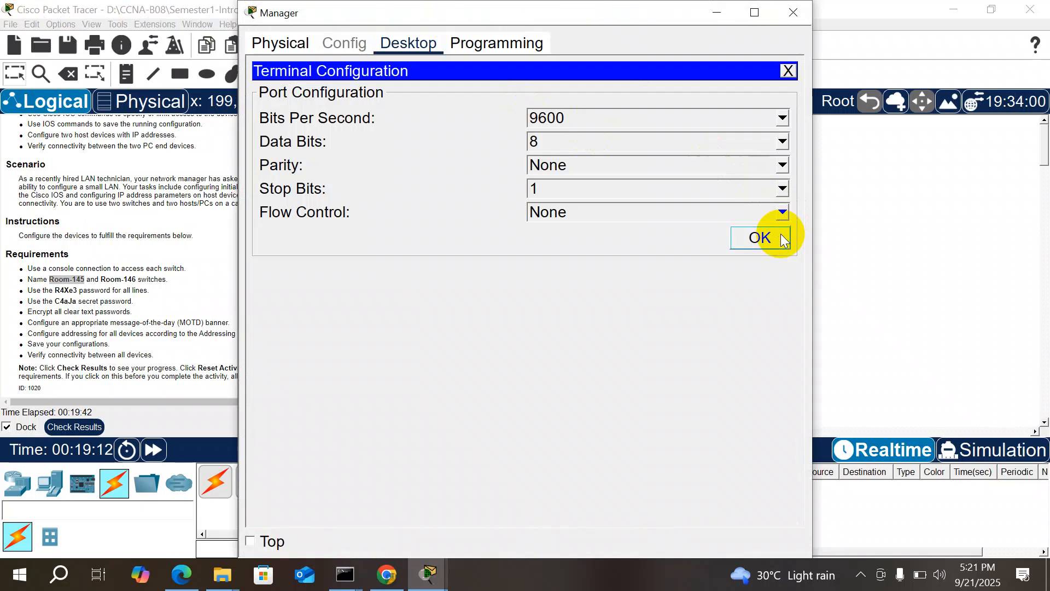
pyautogui.click(780, 234)
pyautogui.press('Return')
pyautogui.press('Return')
pyautogui.press('Return')
pyautogui.press('Return')
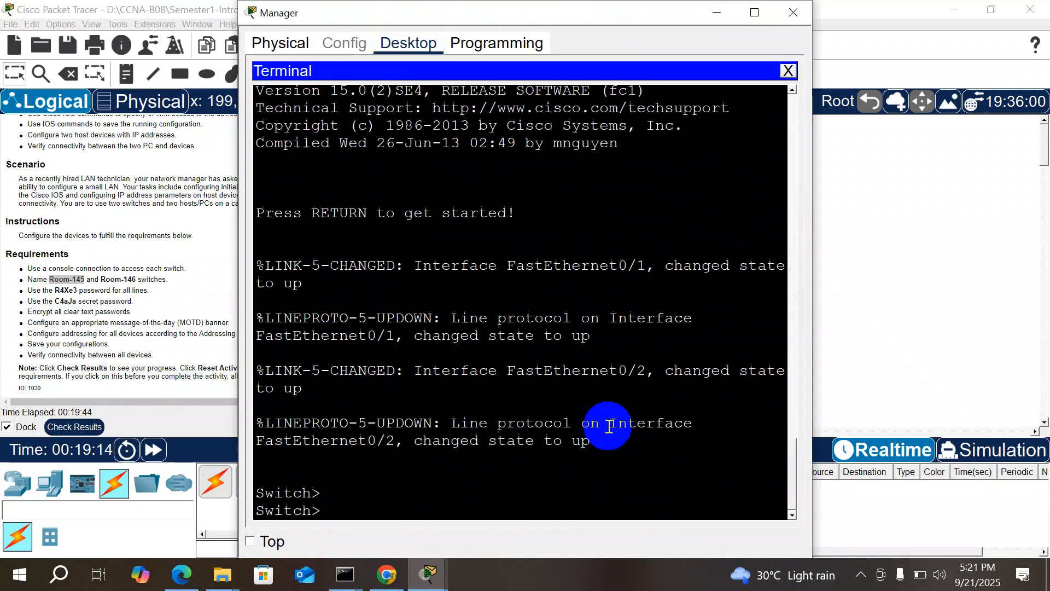
# Step: Enter en and conf t for global configuration, then start the hostname command
pyautogui.write('en')
pyautogui.press('Return')
pyautogui.press('Return')
pyautogui.press('Return')
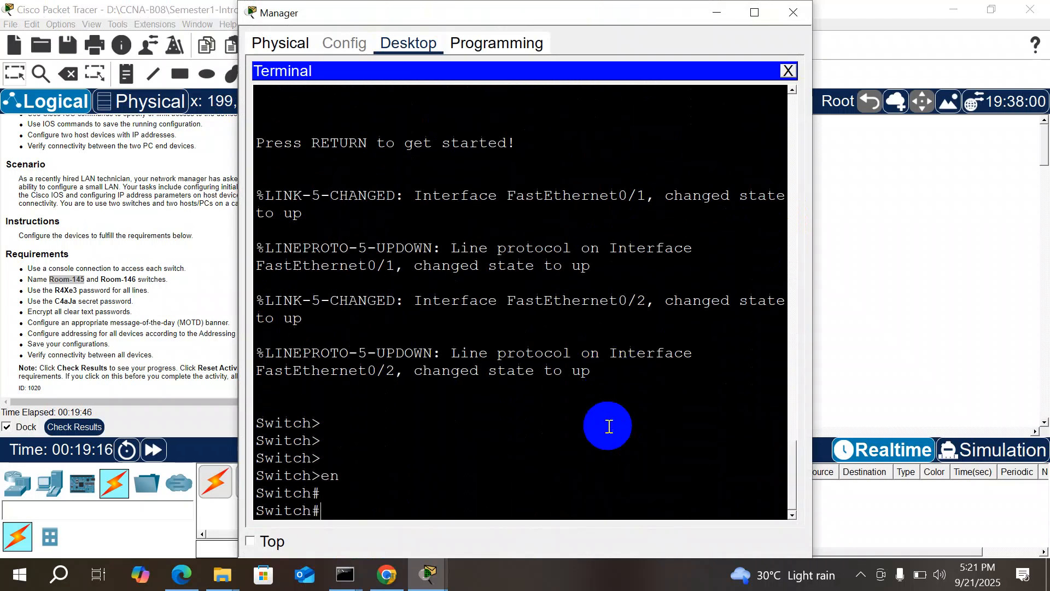
pyautogui.write('conf t')
pyautogui.press('Return')
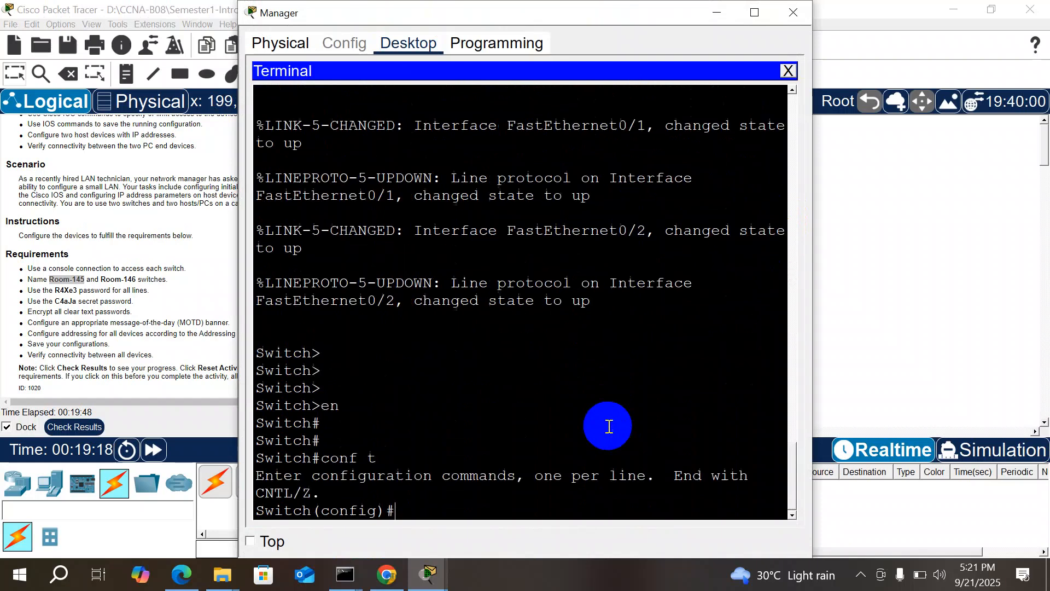
pyautogui.write('hos')
pyautogui.press('Tab')
pyautogui.press('Return')
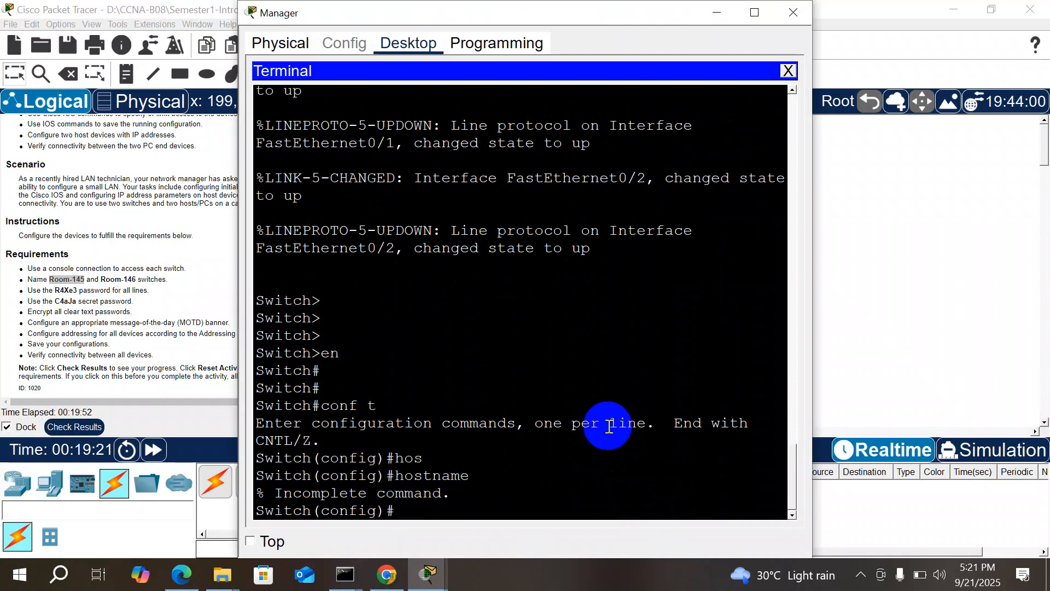
pyautogui.press('Up')
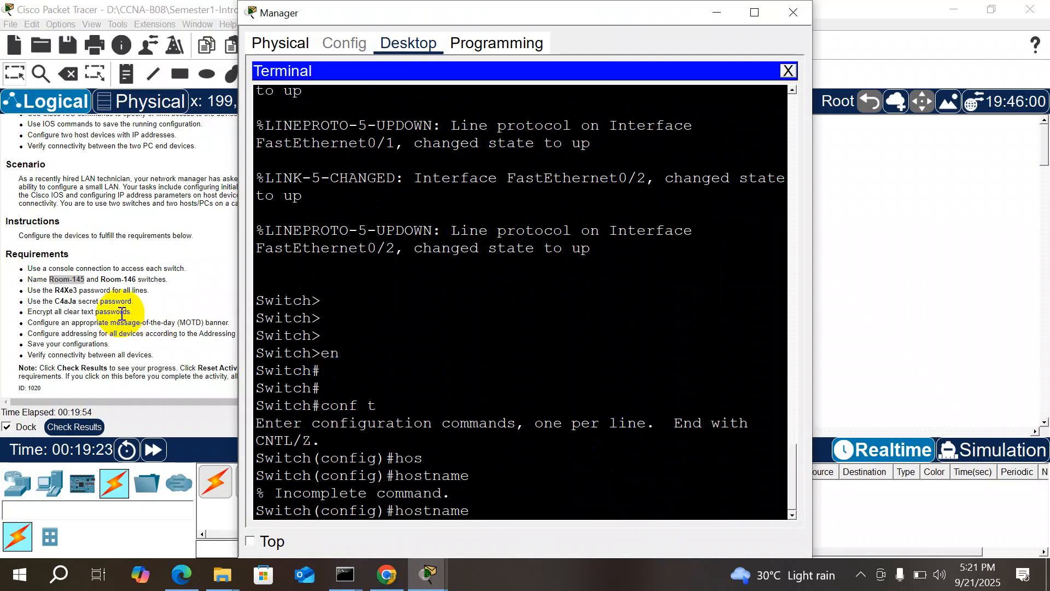
# Step: Copy 'Room-146' from the instructions and set it as the switch hostname
pyautogui.moveTo(136, 281); pyautogui.dragTo(103, 280)
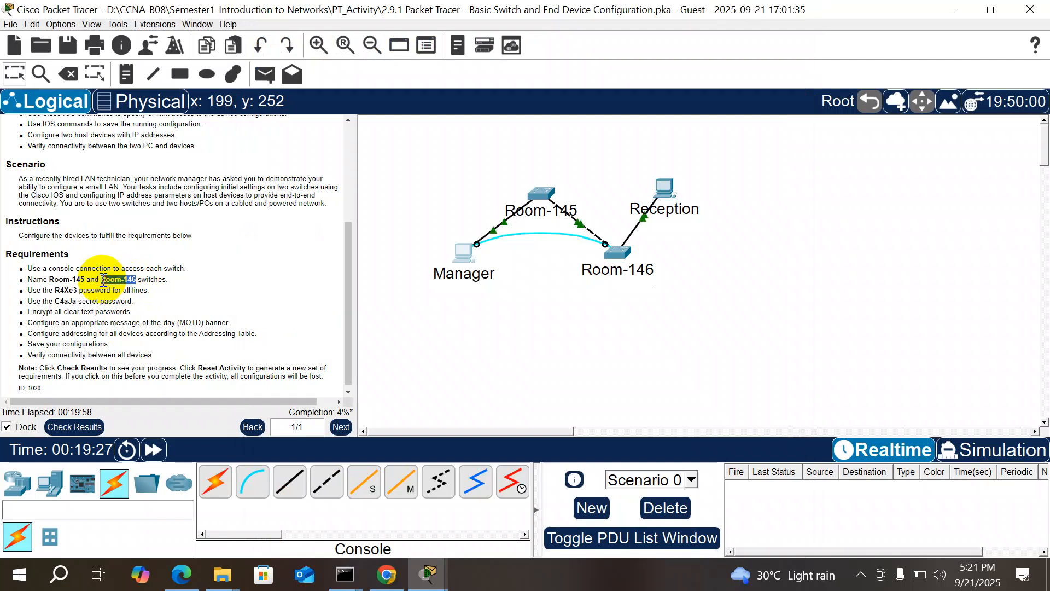
pyautogui.rightClick(103, 281)
pyautogui.click(129, 292)
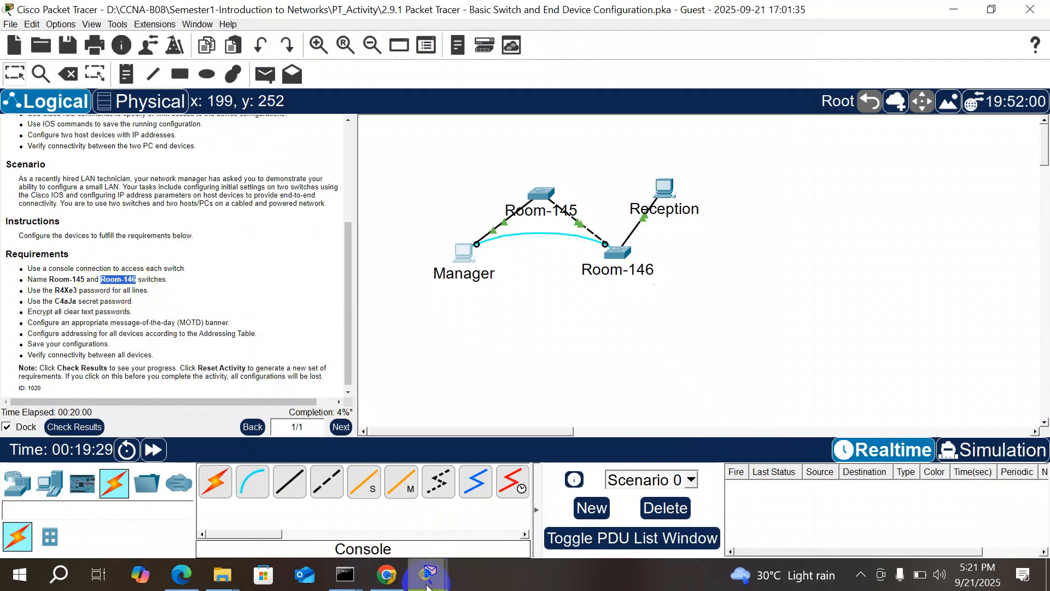
pyautogui.moveTo(427, 585)
pyautogui.click(534, 517)
pyautogui.rightClick(517, 502)
pyautogui.click(536, 538)
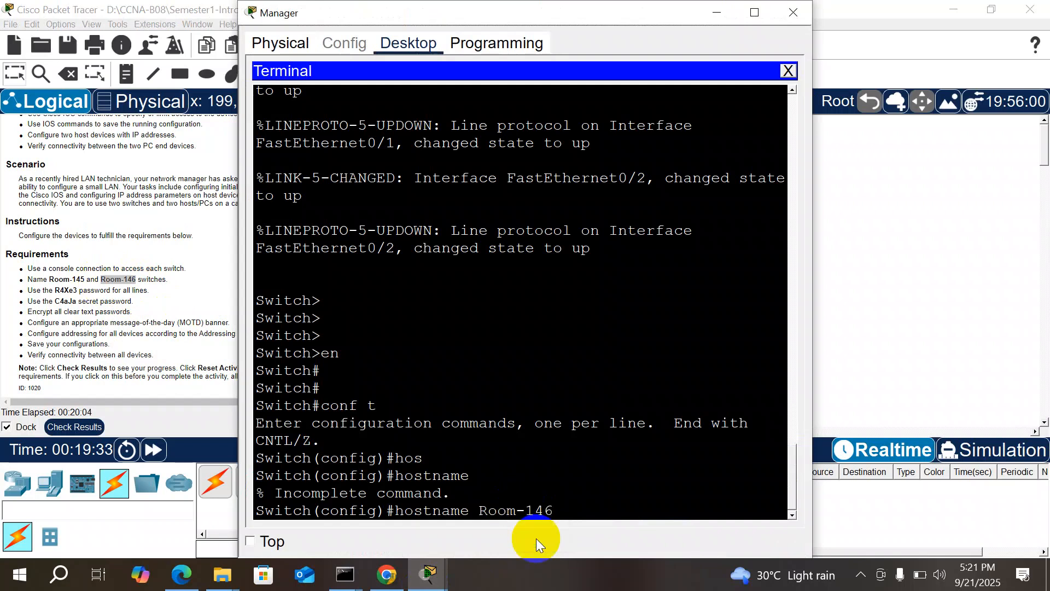
pyautogui.press('Return')
# Step: Enter console line configuration with line console 0
pyautogui.moveTo(487, 7); pyautogui.dragTo(663, 16)
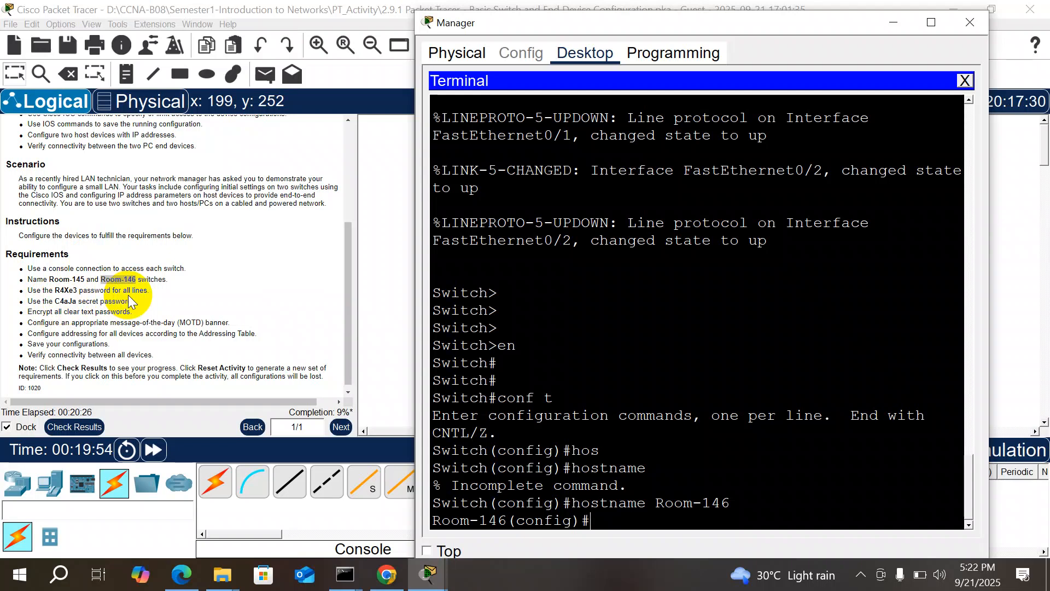
pyautogui.write('lin')
pyautogui.press('Tab')
pyautogui.write('c')
pyautogui.press('Tab')
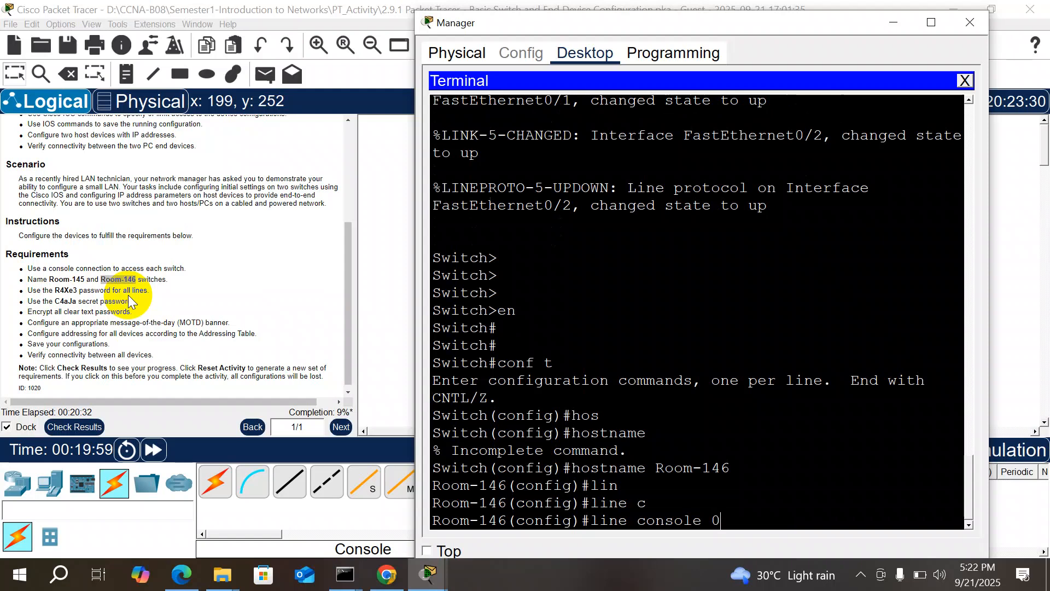
pyautogui.press('Return')
# Step: Set the console line password, pasted from the activity instructions
pyautogui.write('pass')
pyautogui.press('Tab')
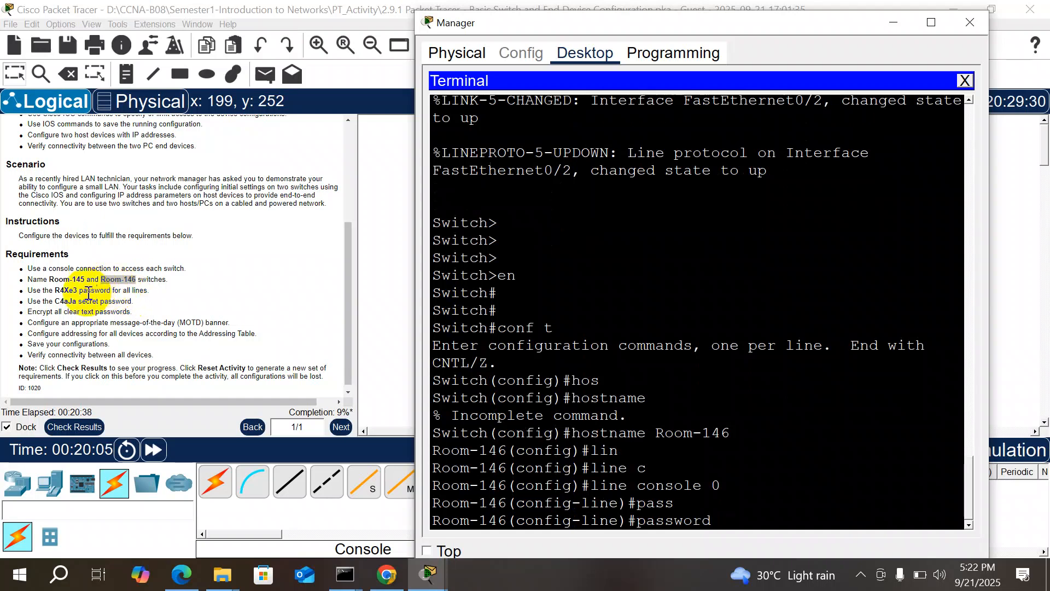
pyautogui.click(62, 289)
pyautogui.doubleClick(62, 289)
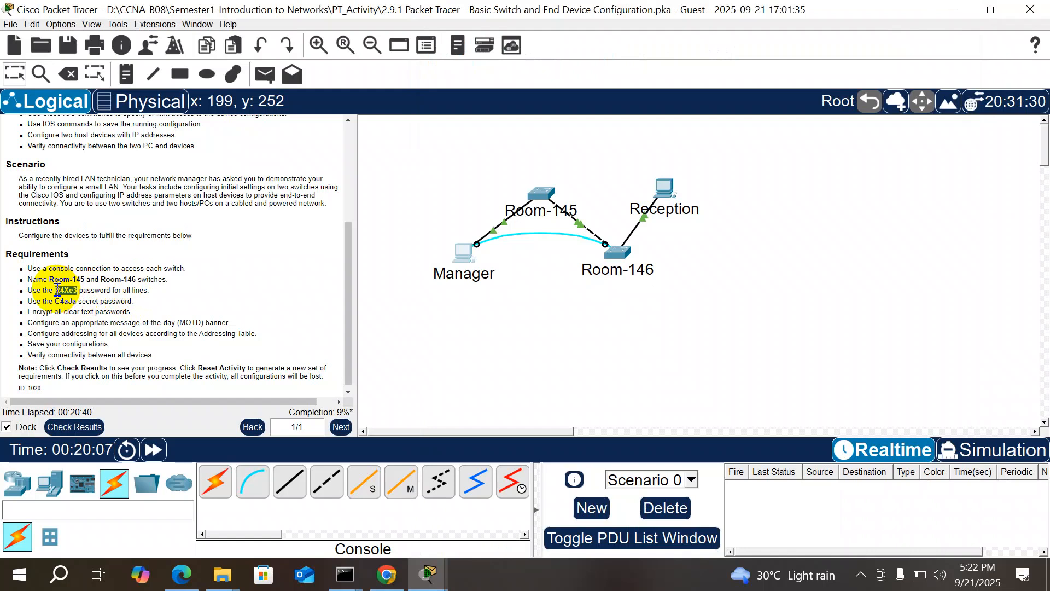
pyautogui.rightClick(57, 290)
pyautogui.click(69, 301)
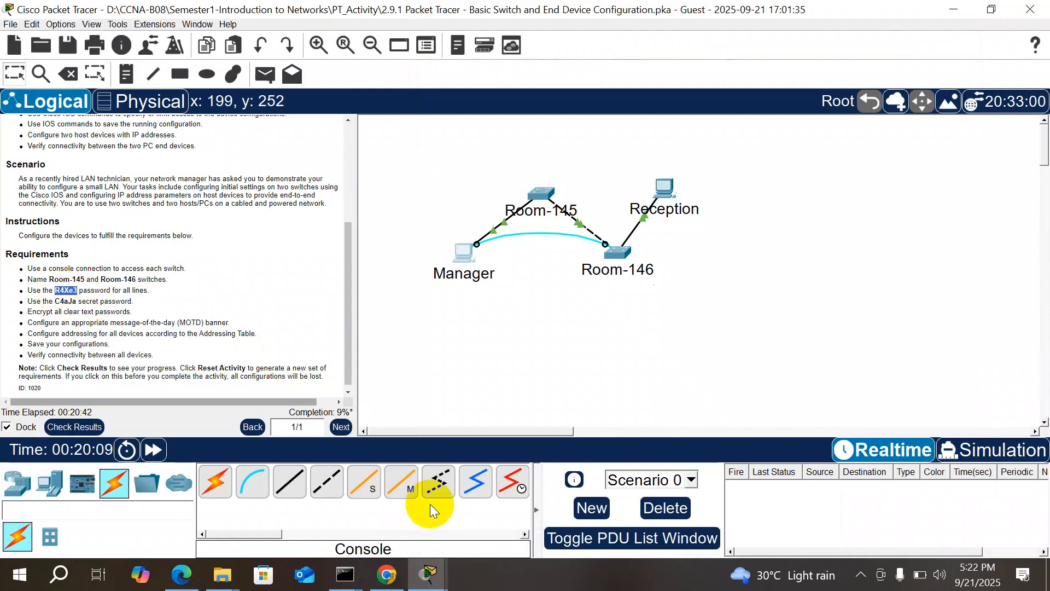
pyautogui.moveTo(429, 574)
pyautogui.click(554, 547)
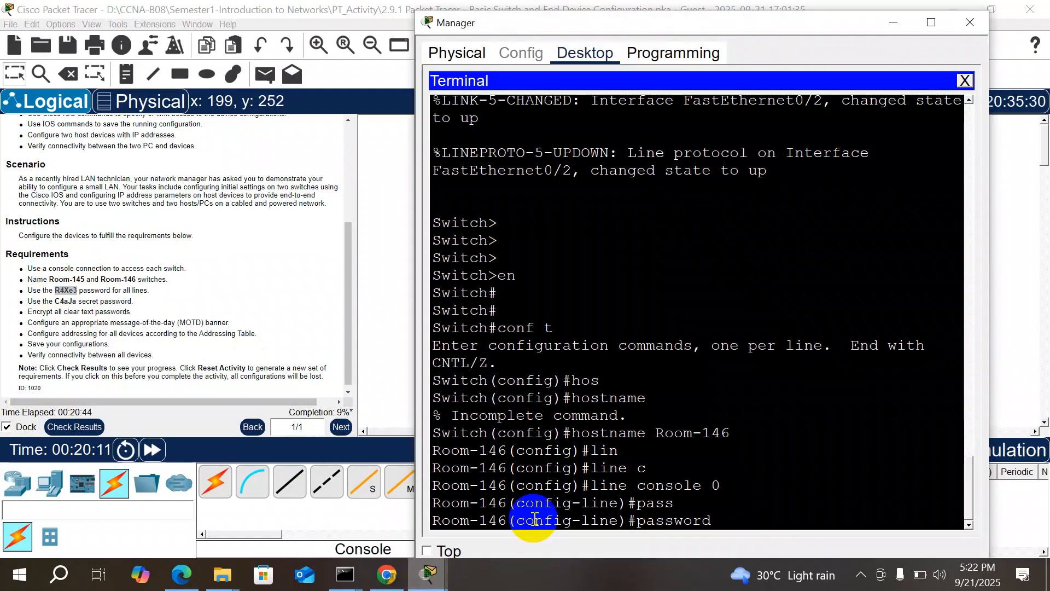
pyautogui.click(726, 521)
pyautogui.rightClick(724, 521)
pyautogui.click(749, 549)
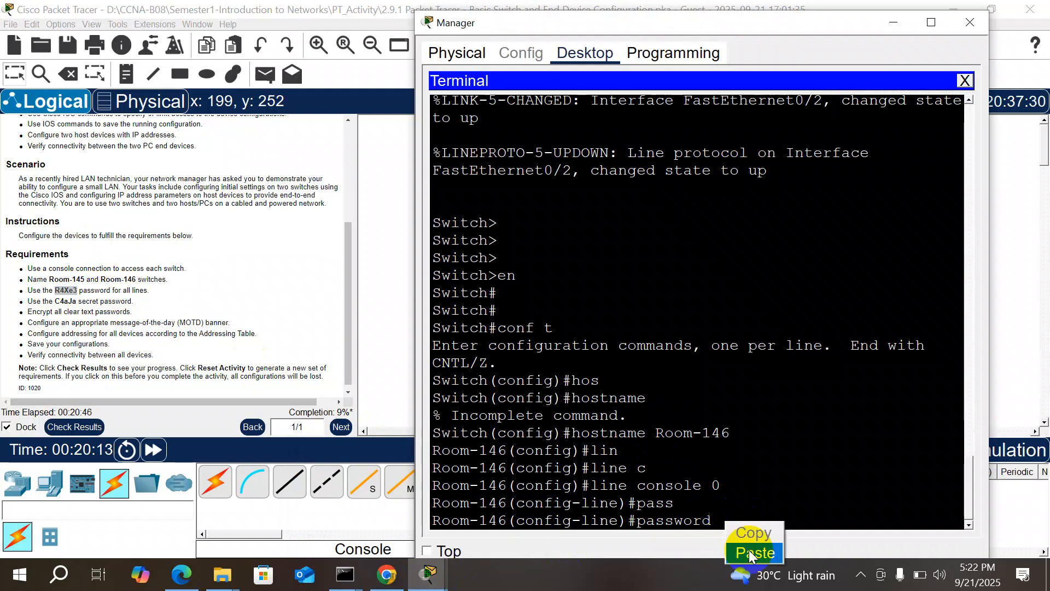
pyautogui.press('Return')
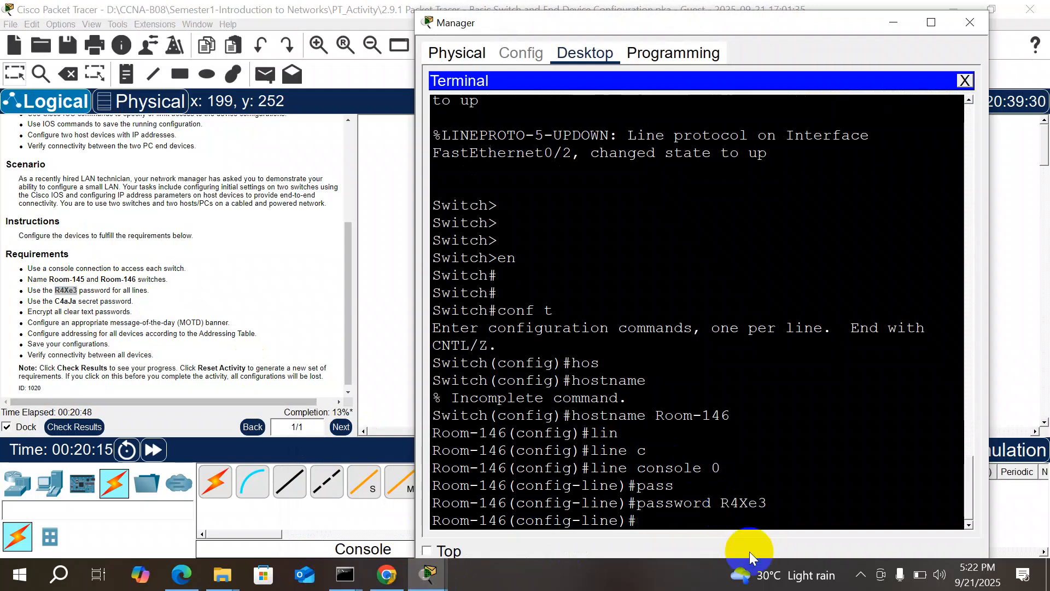
# Step: Enable login on the console line and exit back to global configuration
pyautogui.write('logi')
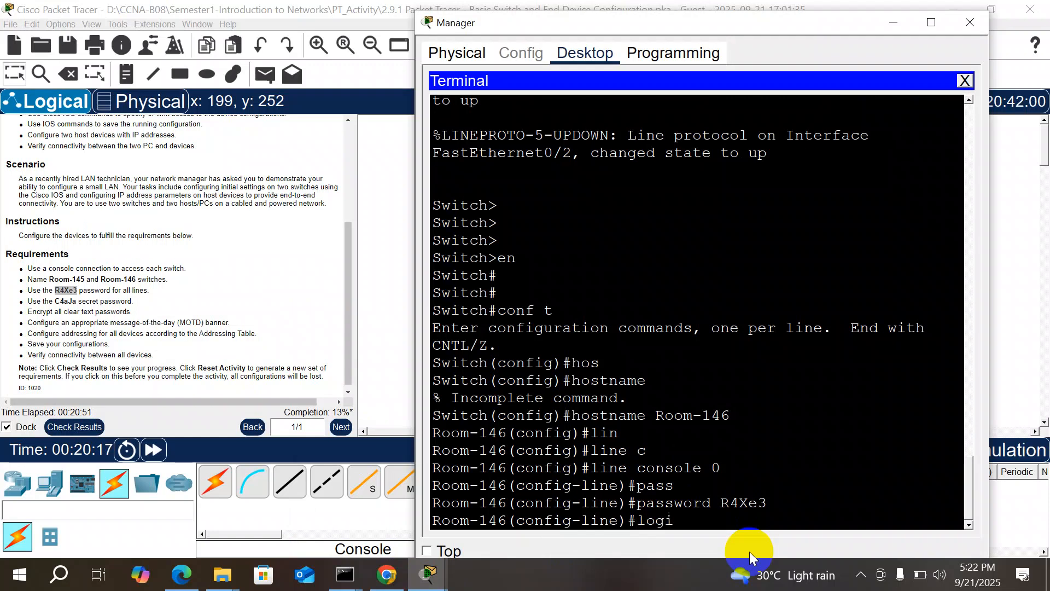
pyautogui.press('Tab')
pyautogui.press('Return')
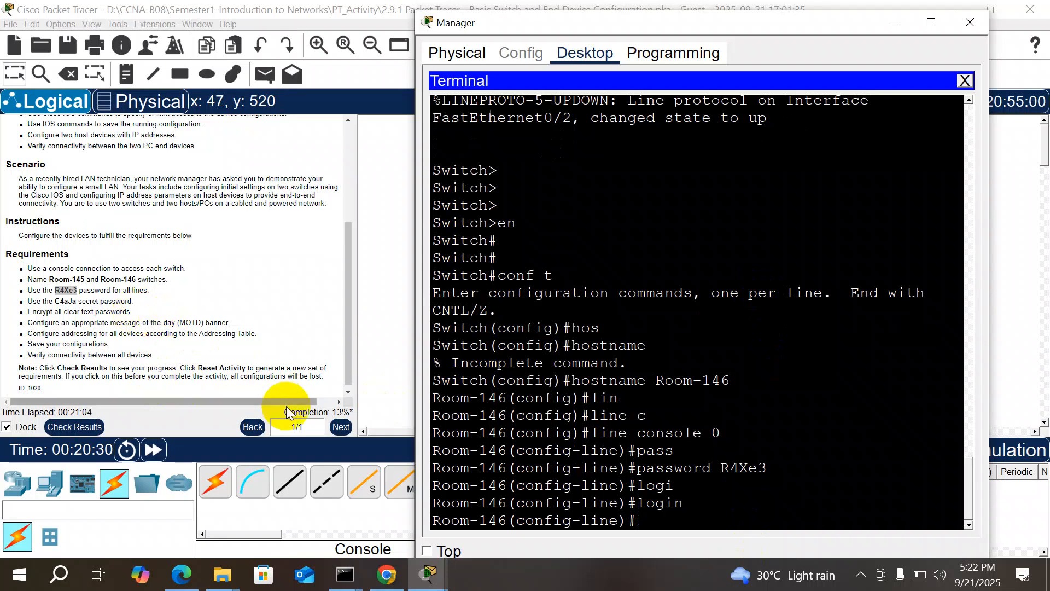
pyautogui.write('exi')
pyautogui.press('Return')
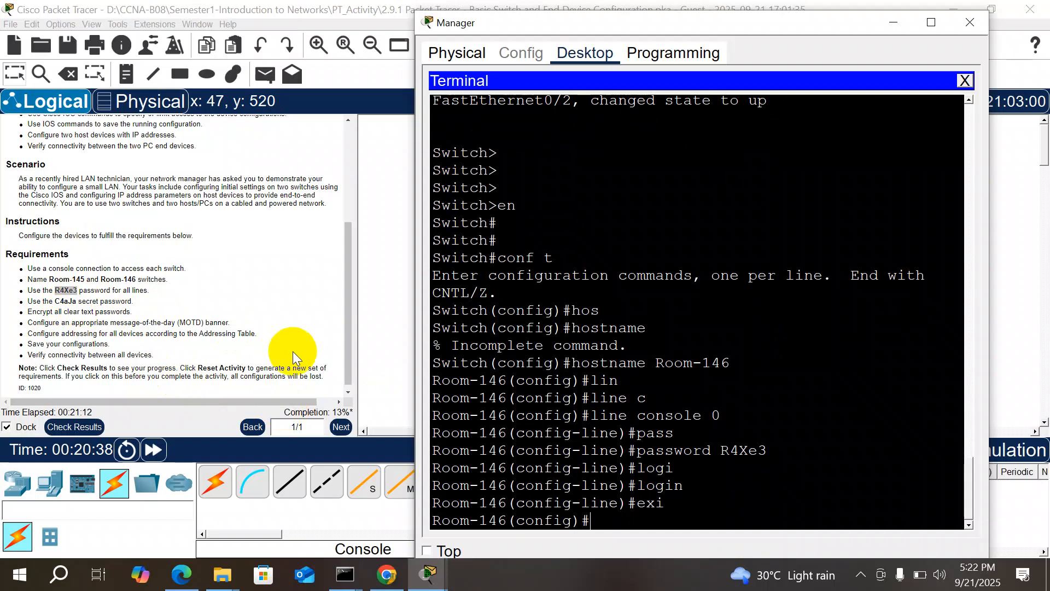
pyautogui.click(541, 476)
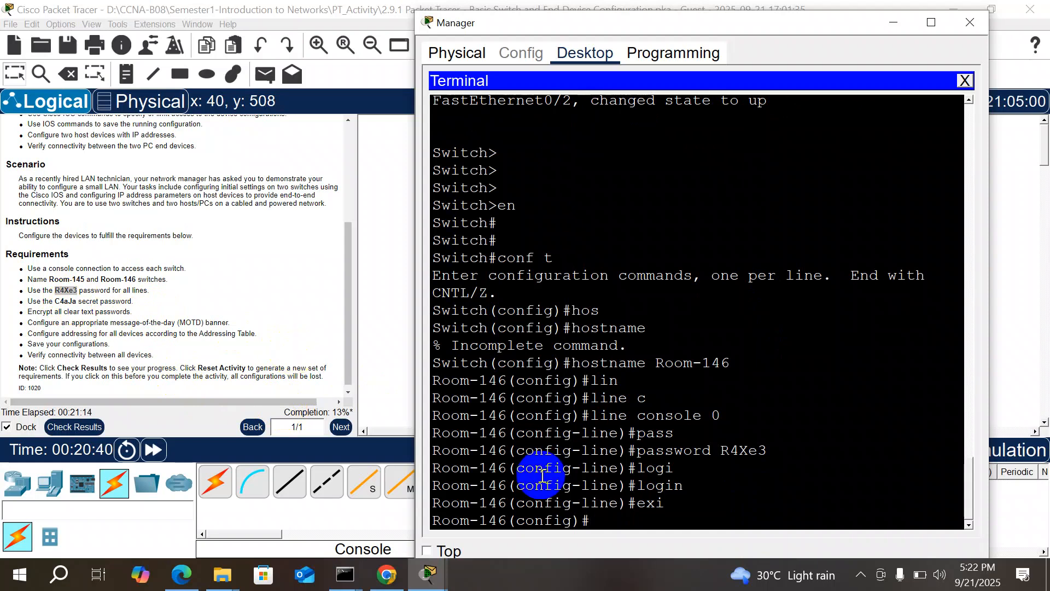
# Step: Start the enable secret command and copy the required secret from the Requirements list
pyautogui.write('en')
pyautogui.press('Tab')
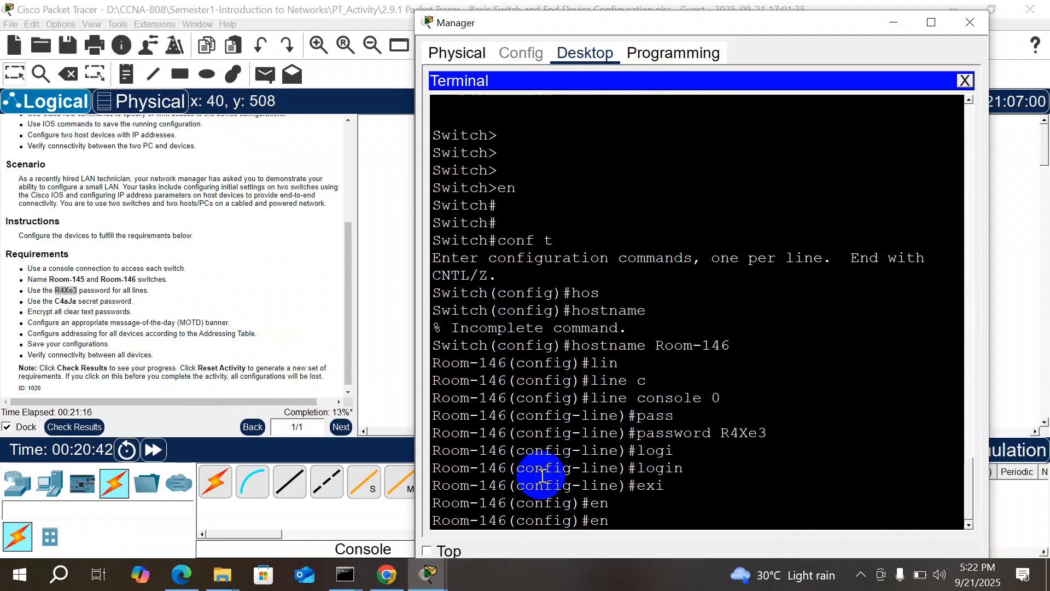
pyautogui.write('a')
pyautogui.press('Tab')
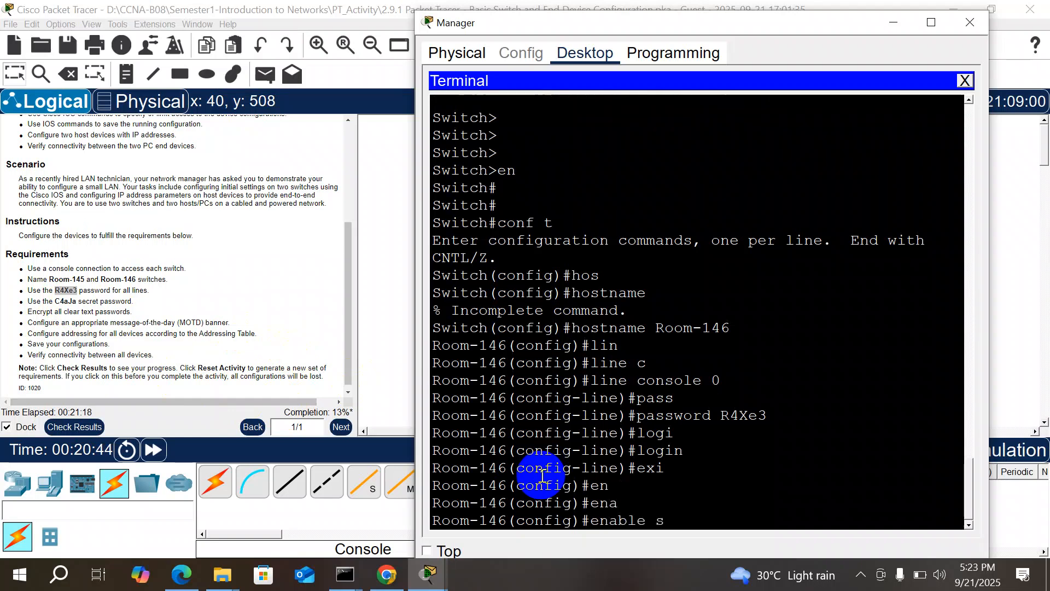
pyautogui.write('s')
pyautogui.press('Tab')
pyautogui.moveTo(76, 302); pyautogui.dragTo(57, 301)
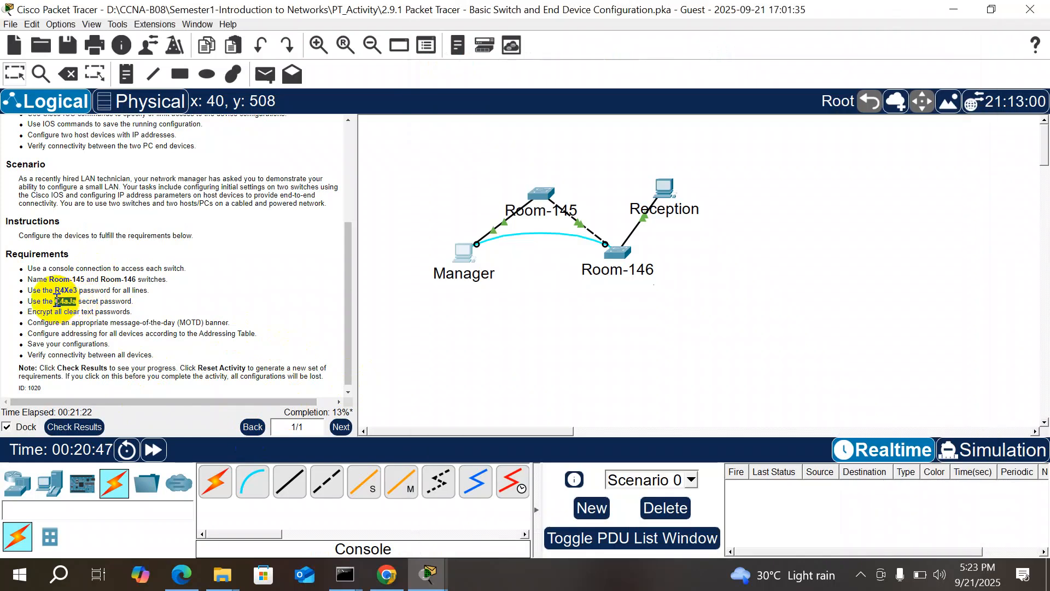
pyautogui.rightClick(57, 300)
pyautogui.click(71, 307)
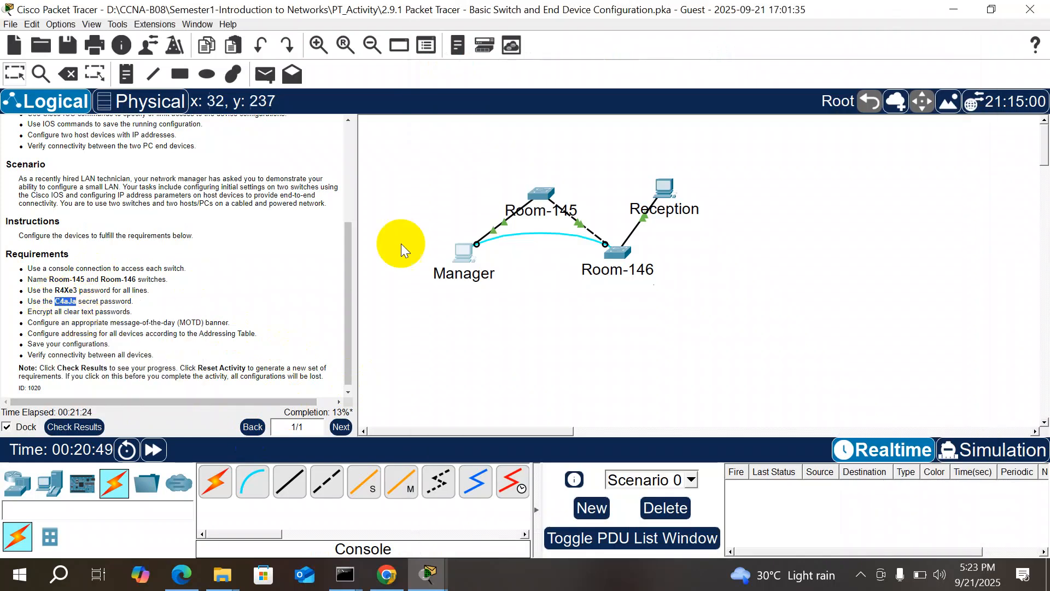
# Step: Paste the copied secret into Room-146's terminal to set the enable secret
pyautogui.click(432, 572)
pyautogui.click(534, 503)
pyautogui.rightClick(748, 514)
pyautogui.click(748, 513)
pyautogui.rightClick(749, 513)
pyautogui.click(766, 547)
pyautogui.press('Return')
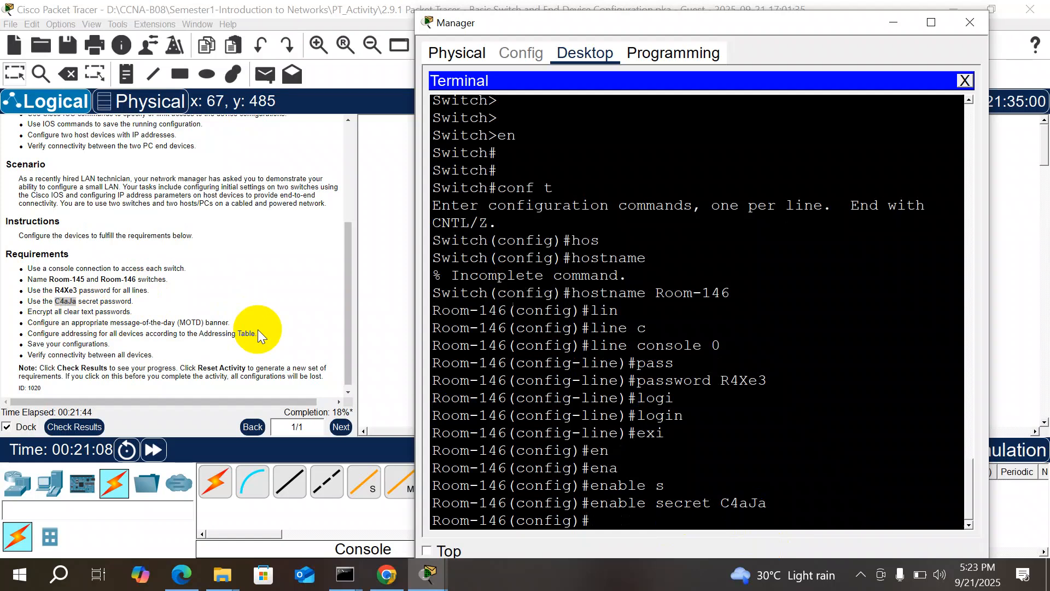
# Step: Exit global configuration back to the Room-146# privileged prompt
pyautogui.click(534, 362)
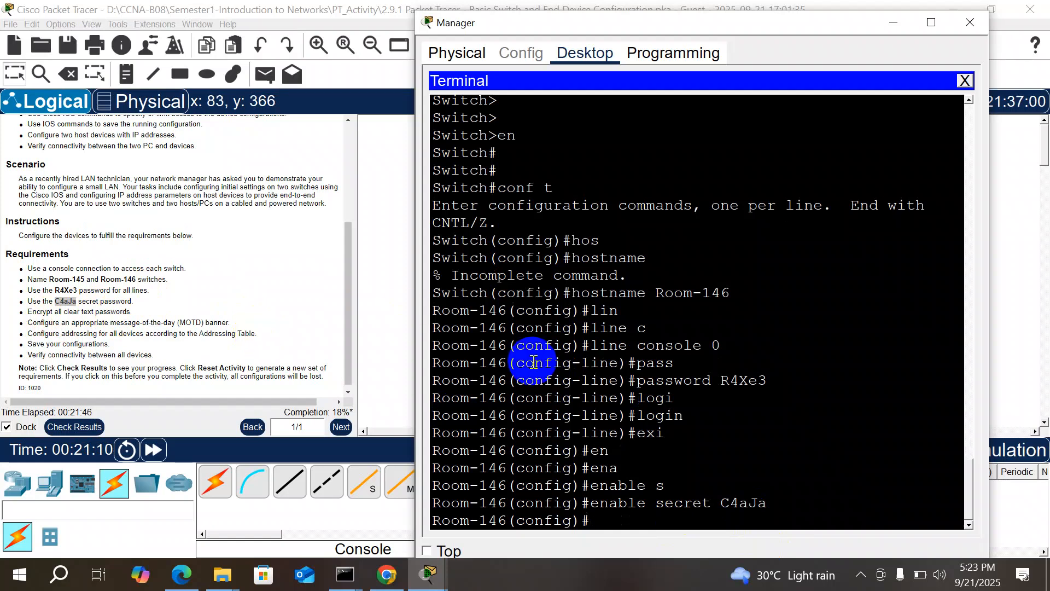
pyautogui.write('exit')
pyautogui.press('Return')
pyautogui.press('Return')
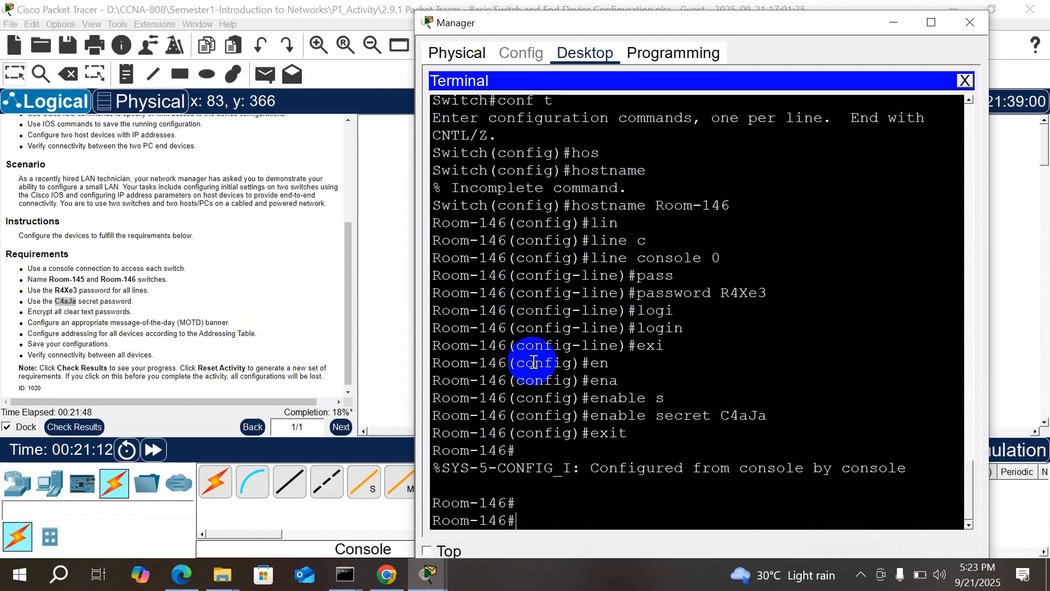
pyautogui.write('exit')
pyautogui.press('Return')
pyautogui.press('Return')
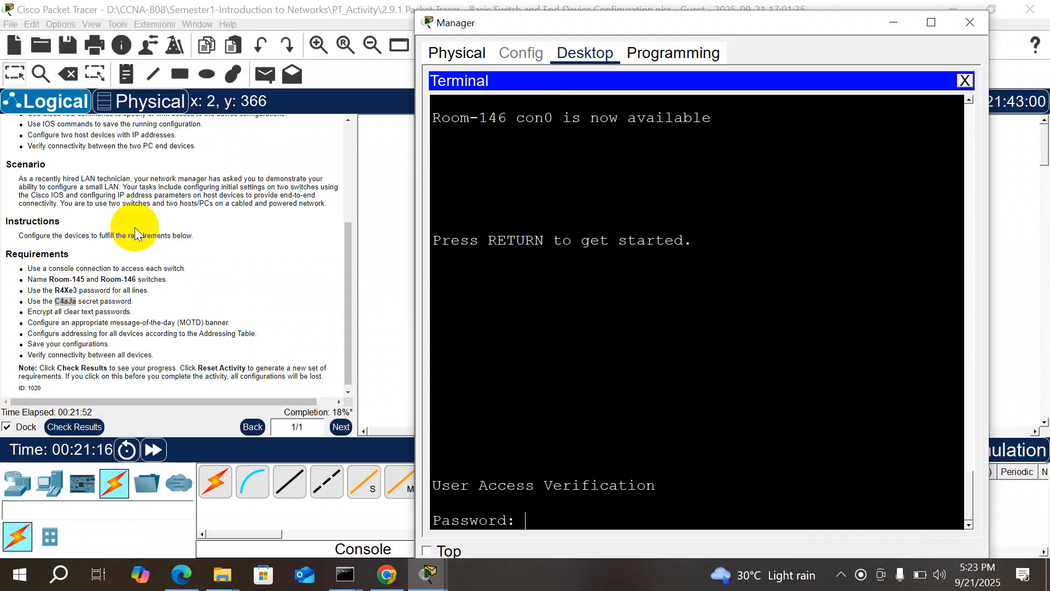
# Step: Log back into Room-146's console with the required line password
pyautogui.moveTo(76, 291)
pyautogui.mouseDown()
pyautogui.moveTo(51, 279)
pyautogui.moveTo(78, 289)
pyautogui.moveTo(56, 289)
pyautogui.mouseUp()
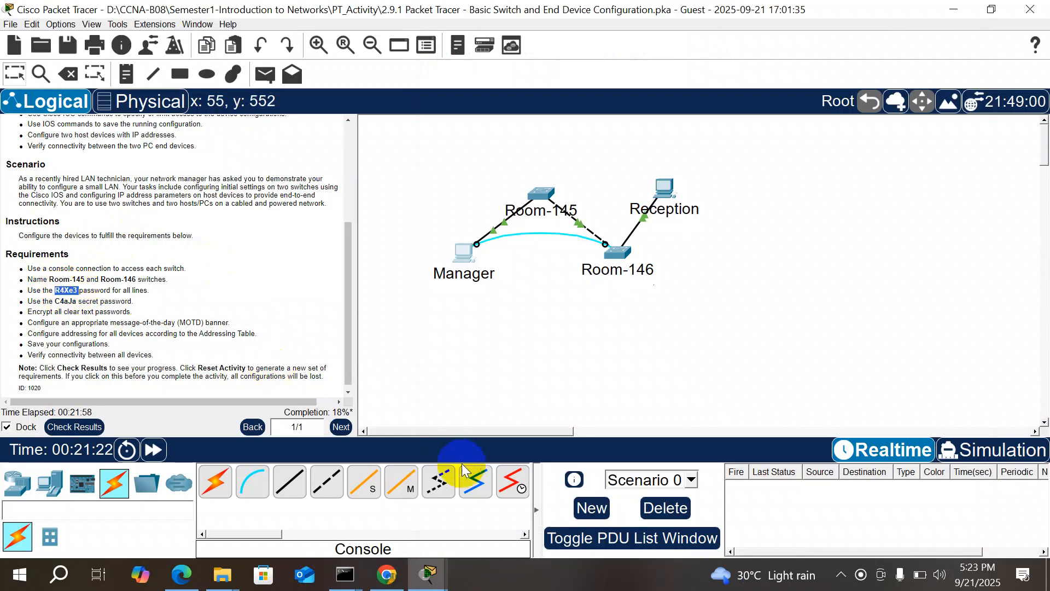
pyautogui.moveTo(429, 572)
pyautogui.click(555, 517)
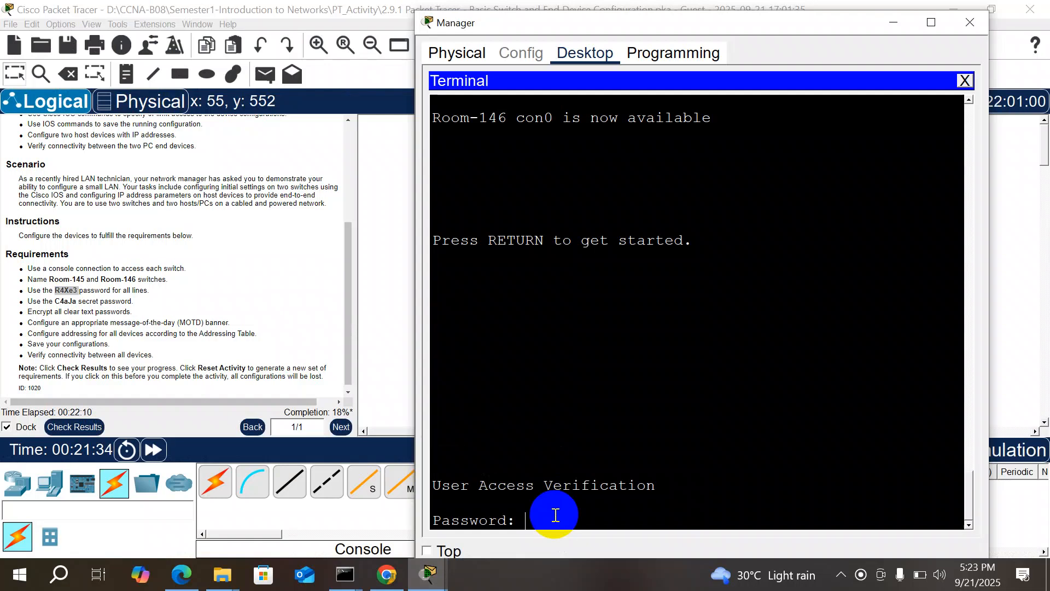
pyautogui.press('Return')
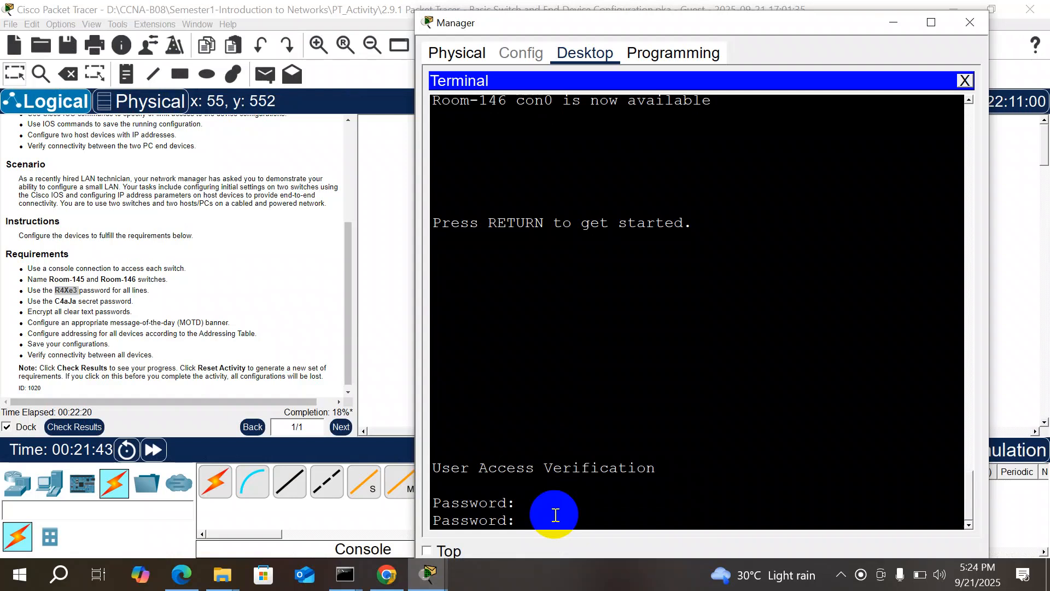
pyautogui.press('Return')
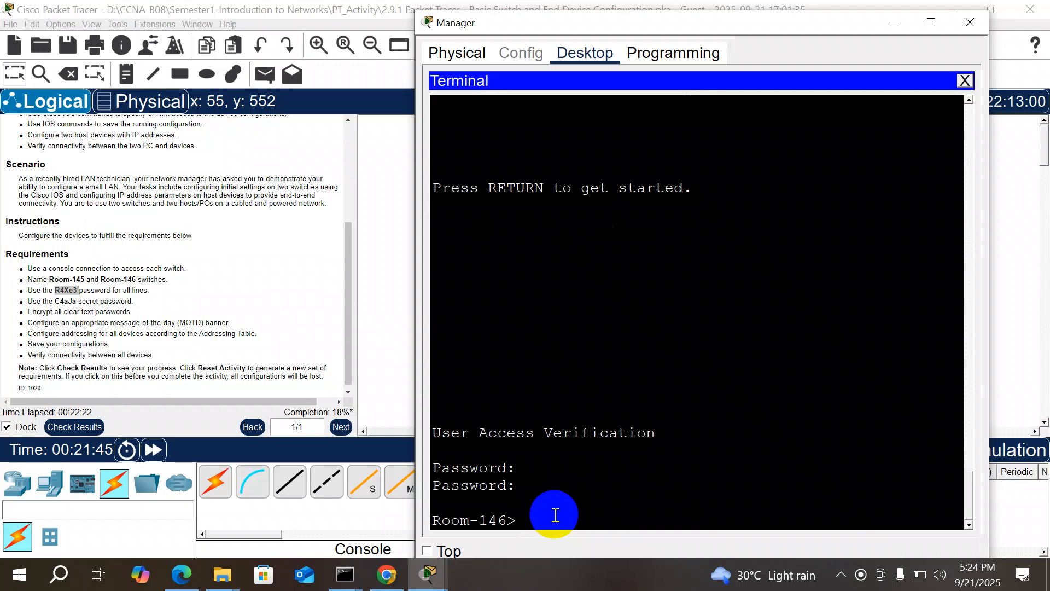
# Step: Enter privileged mode on Room-146 using the enable secret
pyautogui.write('en')
pyautogui.press('Return')
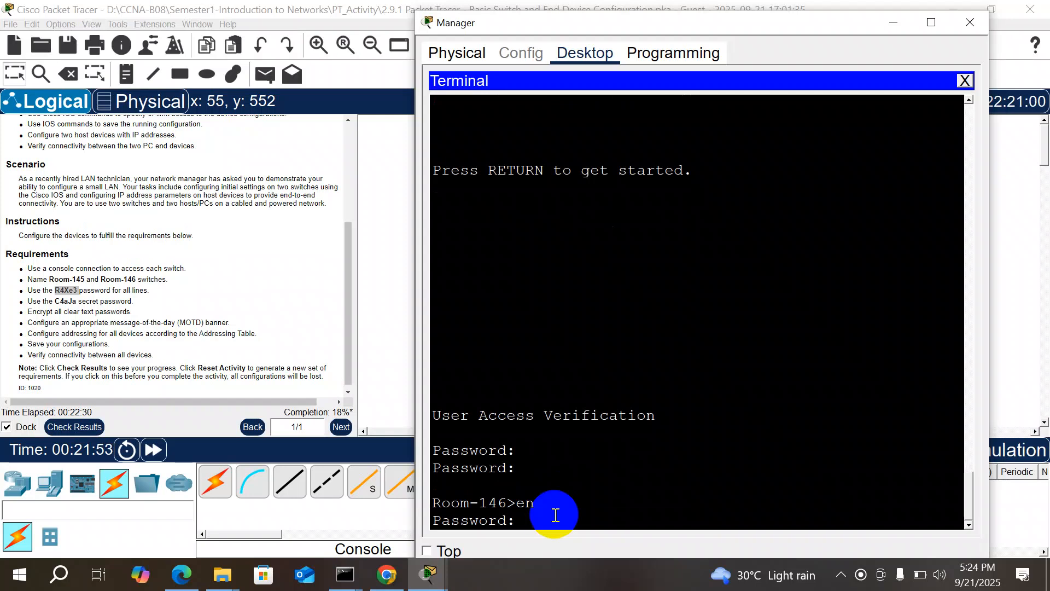
pyautogui.press('Return')
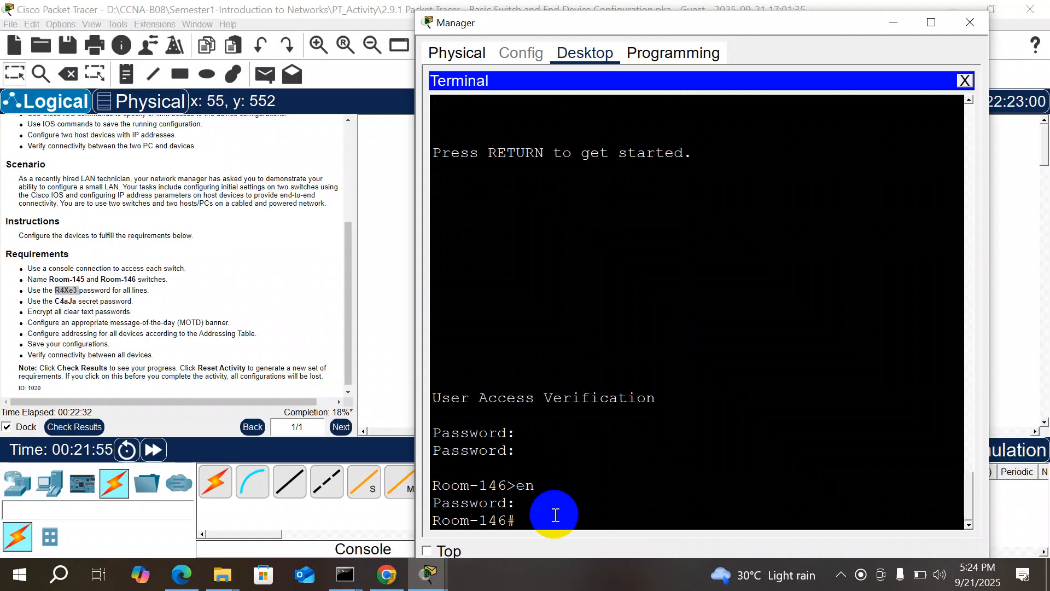
pyautogui.press('Return')
pyautogui.press('Return')
pyautogui.press('Return')
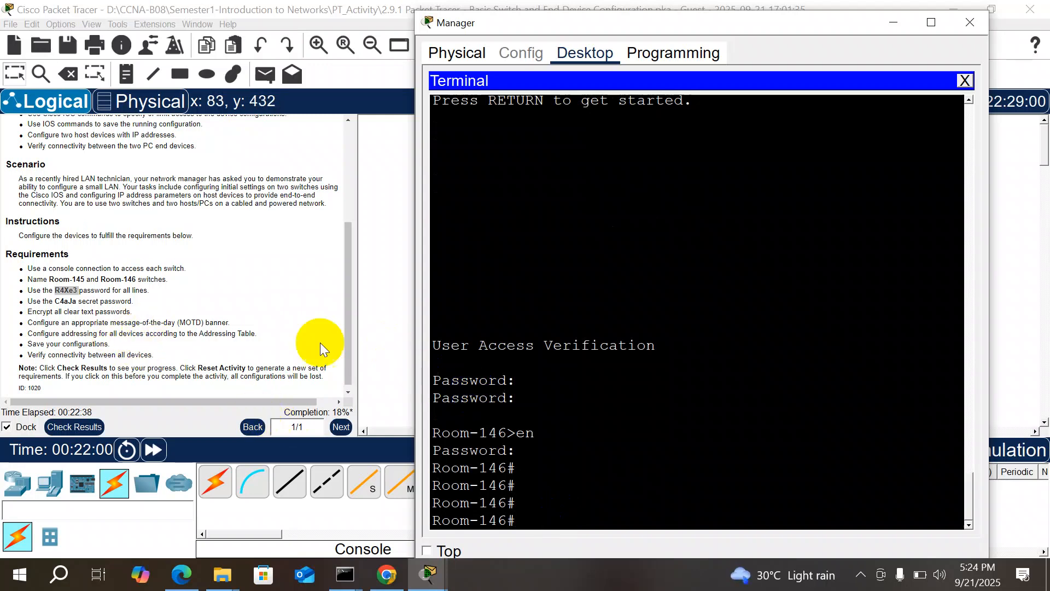
# Step: Run show running-config and page to line con 0, marking the clear-text console password
pyautogui.write('co')
pyautogui.press('BackSpace')
pyautogui.press('BackSpace')
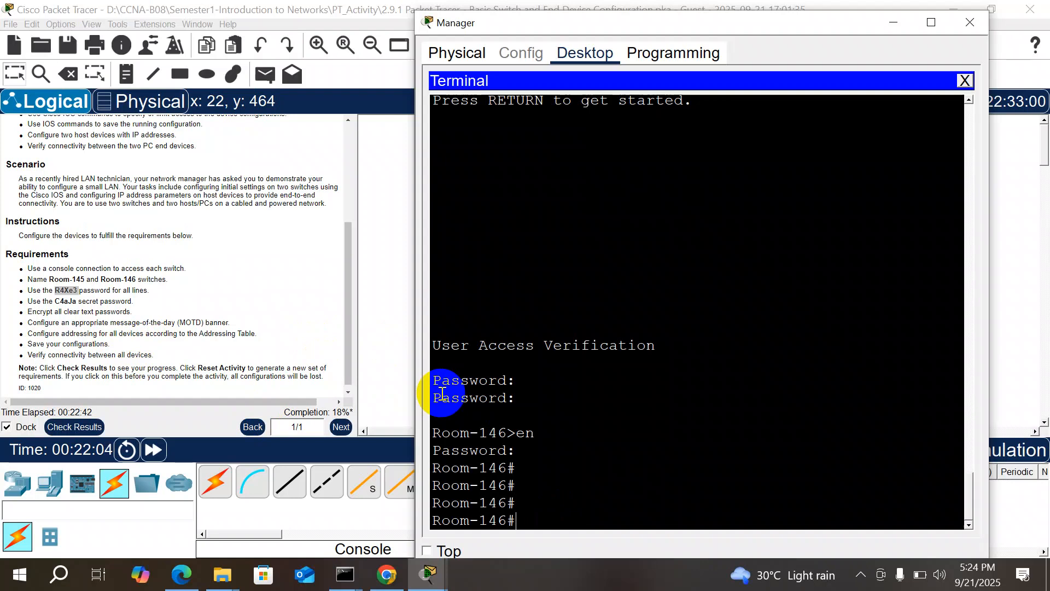
pyautogui.write('show r')
pyautogui.press('Tab')
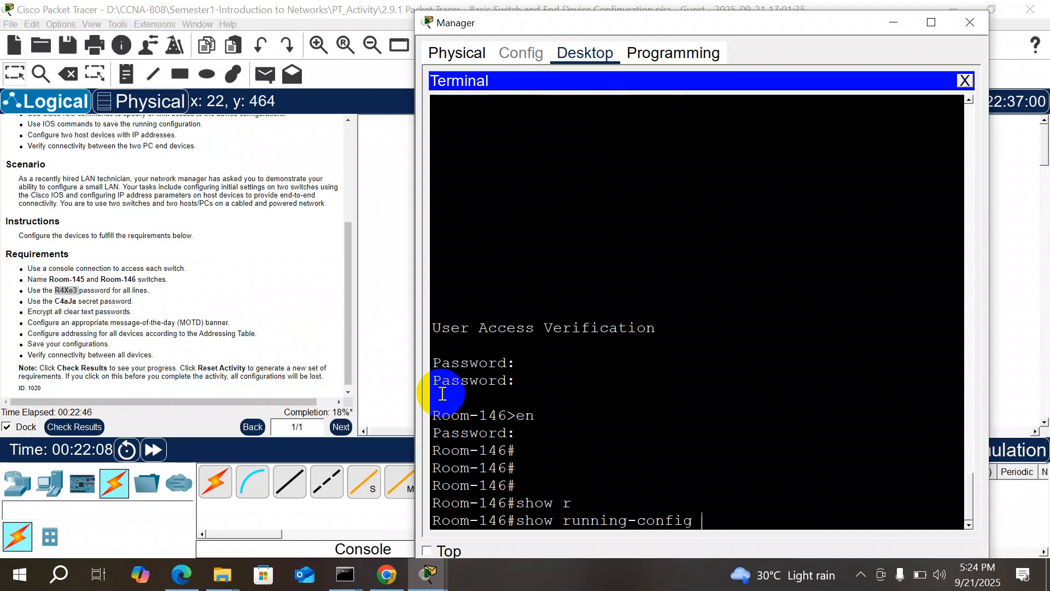
pyautogui.press('Return')
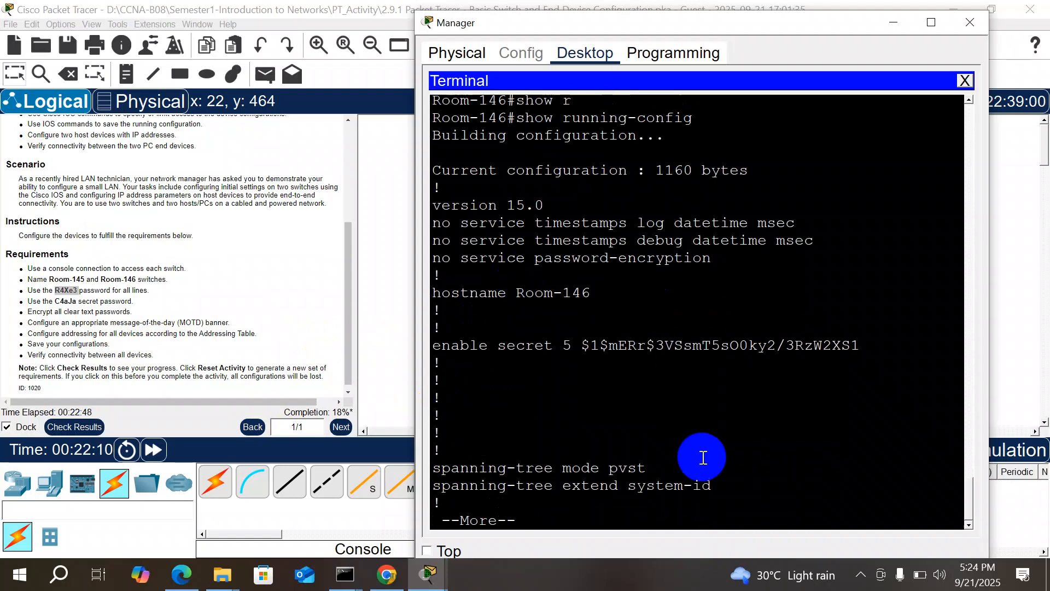
pyautogui.press('Return')
pyautogui.press('Return')
pyautogui.press('Return')
pyautogui.press('Return')
pyautogui.press('Return')
pyautogui.press('Return')
pyautogui.press('Return')
pyautogui.press('Return')
pyautogui.press('Return')
pyautogui.press('Return')
pyautogui.press('Return')
pyautogui.press('Return')
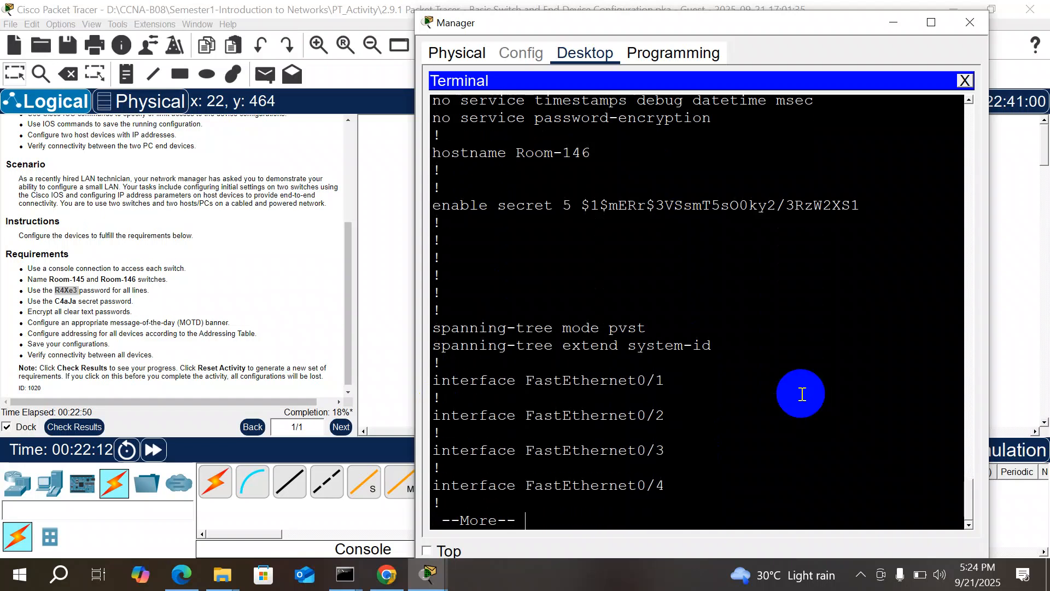
pyautogui.press('Return')
pyautogui.press('Return')
pyautogui.press('Return')
pyautogui.press('Return')
pyautogui.press('Return')
pyautogui.press('Return')
pyautogui.press('Return')
pyautogui.press('Return')
pyautogui.press('Return')
pyautogui.press('Return')
pyautogui.press('Return')
pyautogui.press('Return')
pyautogui.press('Return')
pyautogui.press('Return')
pyautogui.press('Return')
pyautogui.press('Return')
pyautogui.press('Return')
pyautogui.press('Return')
pyautogui.press('Return')
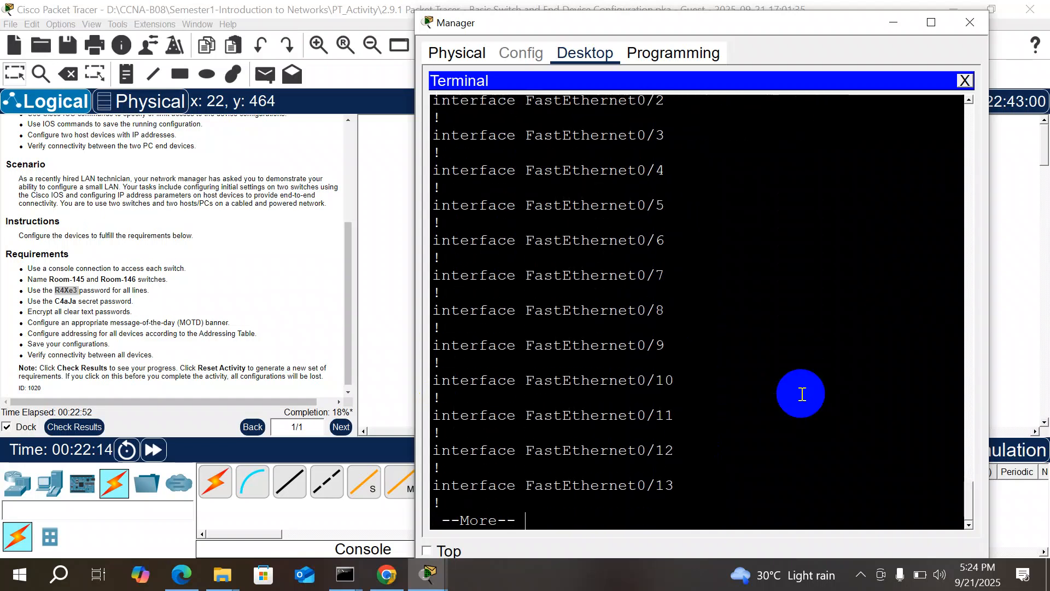
pyautogui.press('Return')
pyautogui.press('Return')
pyautogui.press('Return')
pyautogui.press('Return')
pyautogui.press('Return')
pyautogui.press('Return')
pyautogui.press('Return')
pyautogui.press('Return')
pyautogui.press('Return')
pyautogui.press('Return')
pyautogui.press('Return')
pyautogui.press('Return')
pyautogui.press('Return')
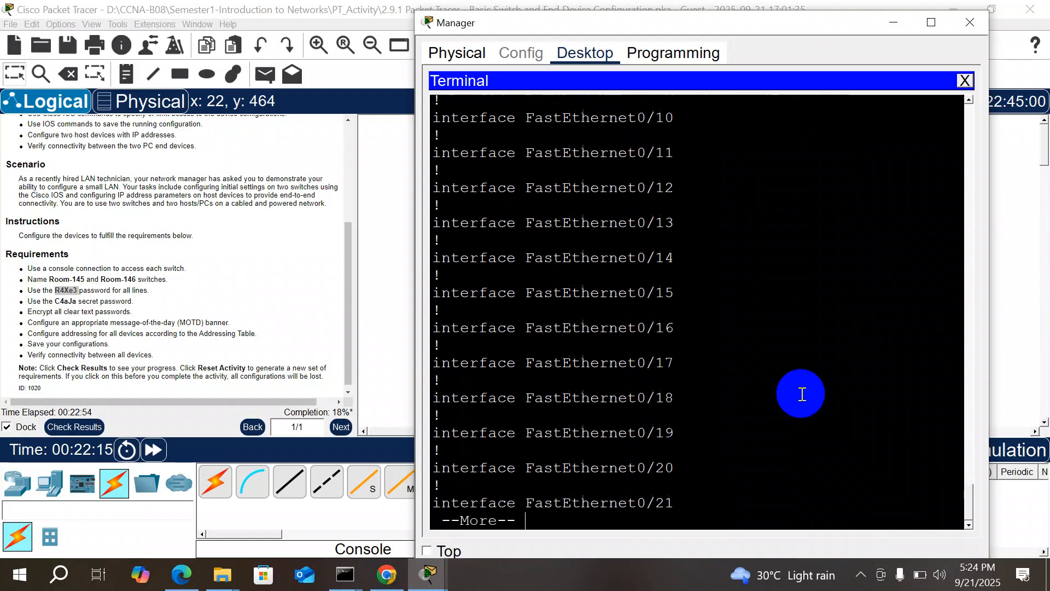
pyautogui.press('Return')
pyautogui.press('Return')
pyautogui.press('Return')
pyautogui.press('Return')
pyautogui.press('Return')
pyautogui.press('Return')
pyautogui.press('Return')
pyautogui.press('Return')
pyautogui.press('Return')
pyautogui.press('Return')
pyautogui.press('Return')
pyautogui.press('Return')
pyautogui.press('Return')
pyautogui.press('Return')
pyautogui.press('Return')
pyautogui.press('Return')
pyautogui.press('Return')
pyautogui.press('Return')
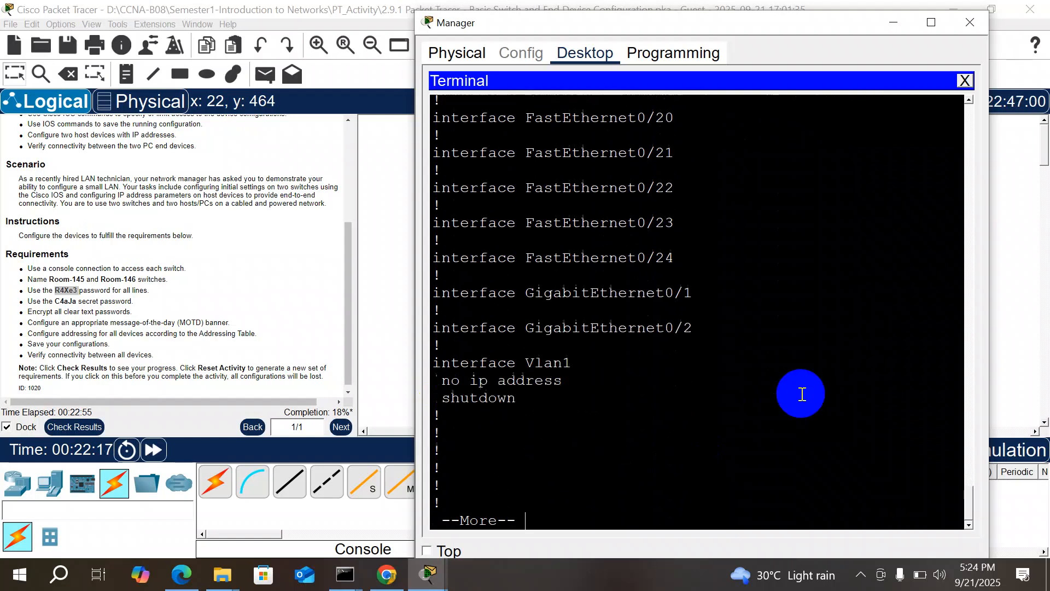
pyautogui.press('Return')
pyautogui.press('Return')
pyautogui.press('Return')
pyautogui.press('Return')
pyautogui.press('Return')
pyautogui.press('Return')
pyautogui.press('Return')
pyautogui.press('Return')
pyautogui.press('Return')
pyautogui.press('Return')
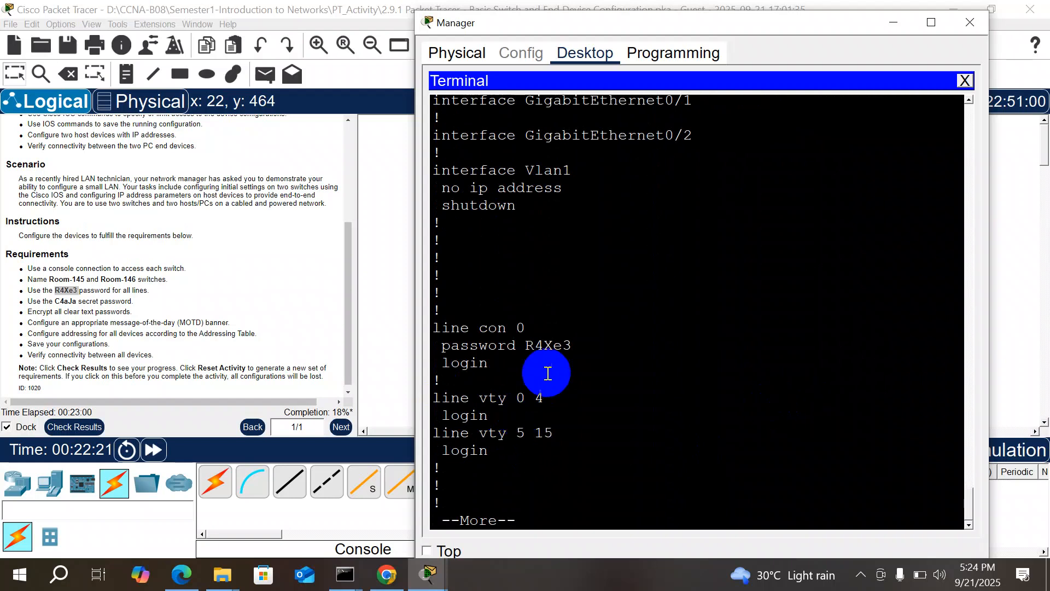
pyautogui.moveTo(572, 345); pyautogui.dragTo(526, 345)
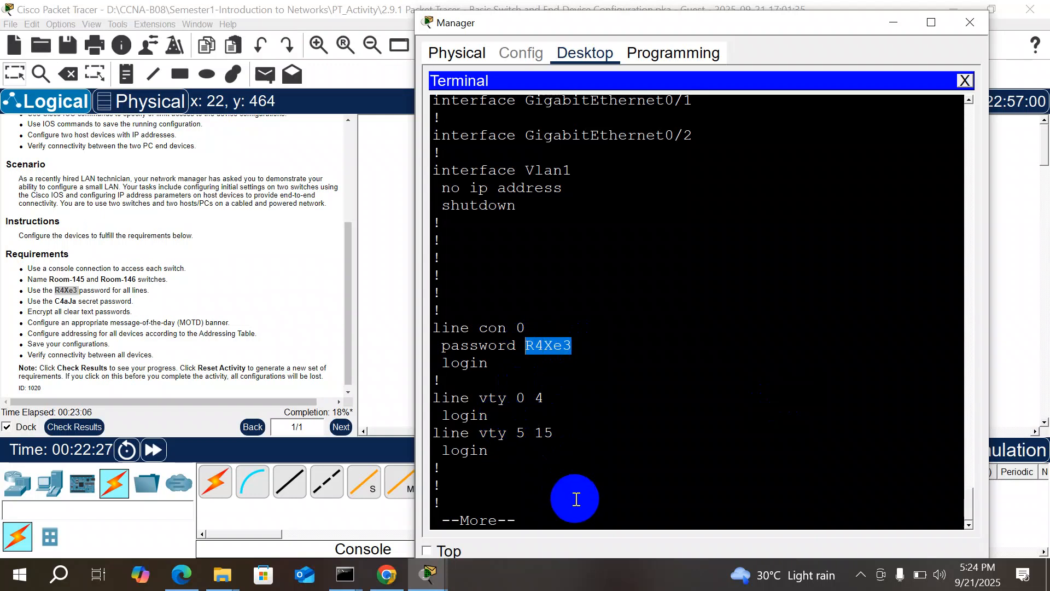
# Step: Finish the listing, enter conf t, and apply service password-encryption on Room-146
pyautogui.press('Return')
pyautogui.press('Return')
pyautogui.press('Return')
pyautogui.press('Return')
pyautogui.press('Return')
pyautogui.press('Return')
pyautogui.press('Return')
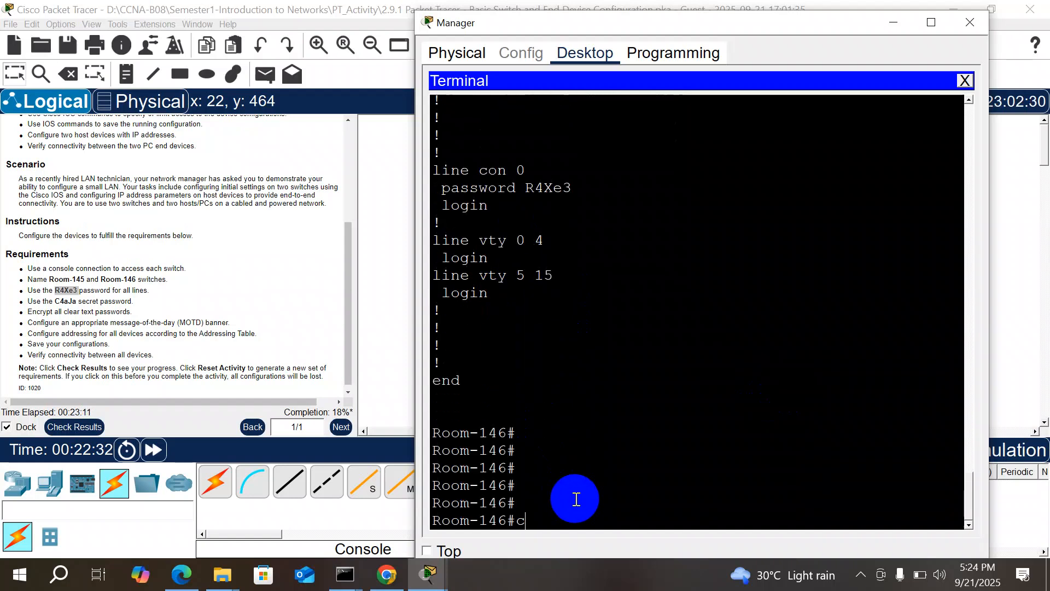
pyautogui.write('conf t')
pyautogui.press('Return')
pyautogui.write('ser')
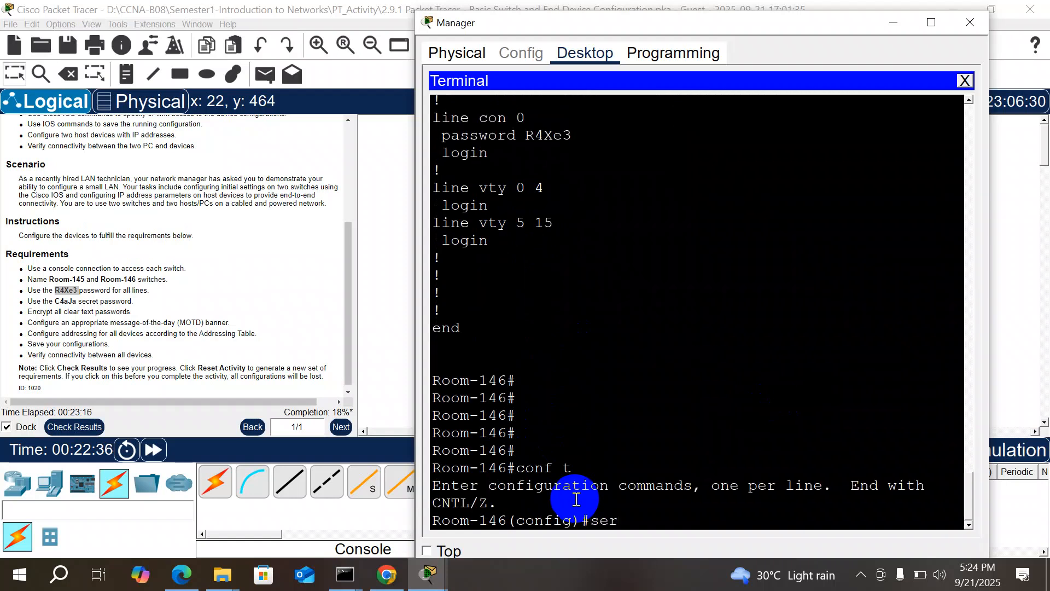
pyautogui.press('Tab')
pyautogui.write('p')
pyautogui.press('Tab')
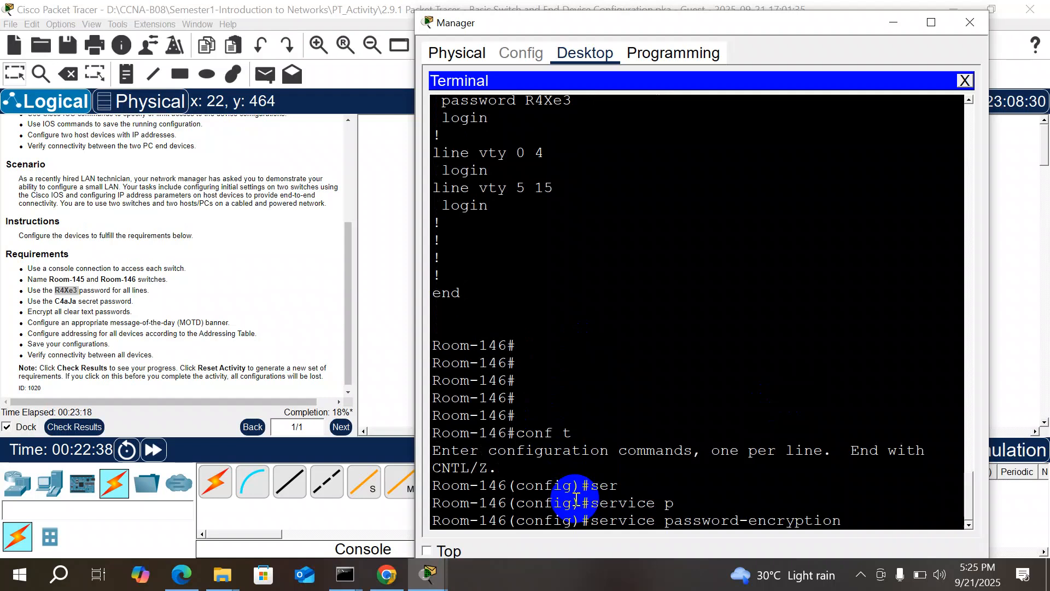
pyautogui.press('Return')
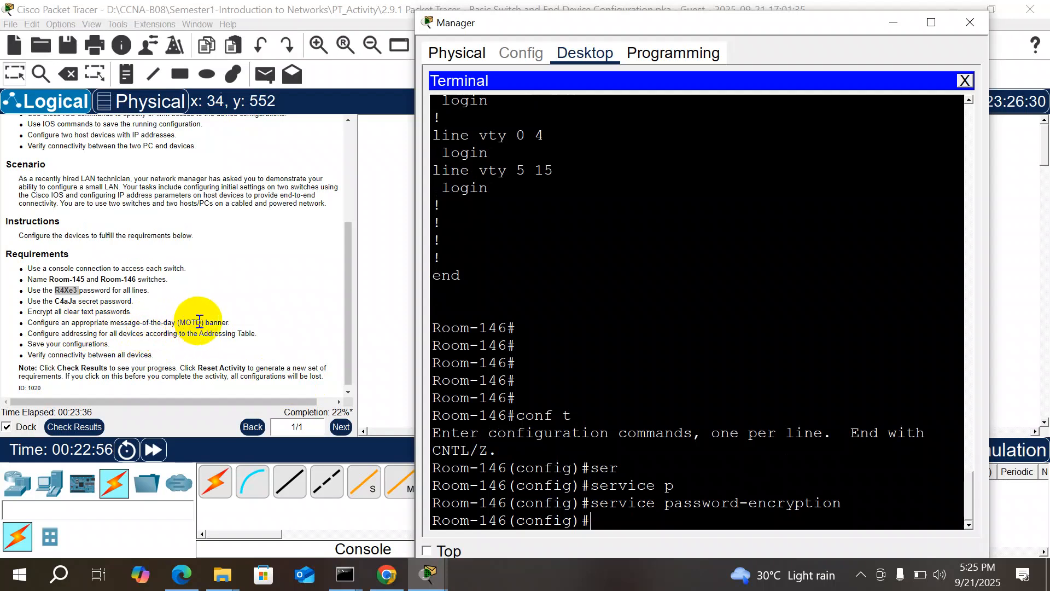
# Step: Enter banner motd "Authorize Accsee Only" at the global configuration prompt
pyautogui.write('bann')
pyautogui.press('Tab')
pyautogui.write('o')
pyautogui.press('Tab')
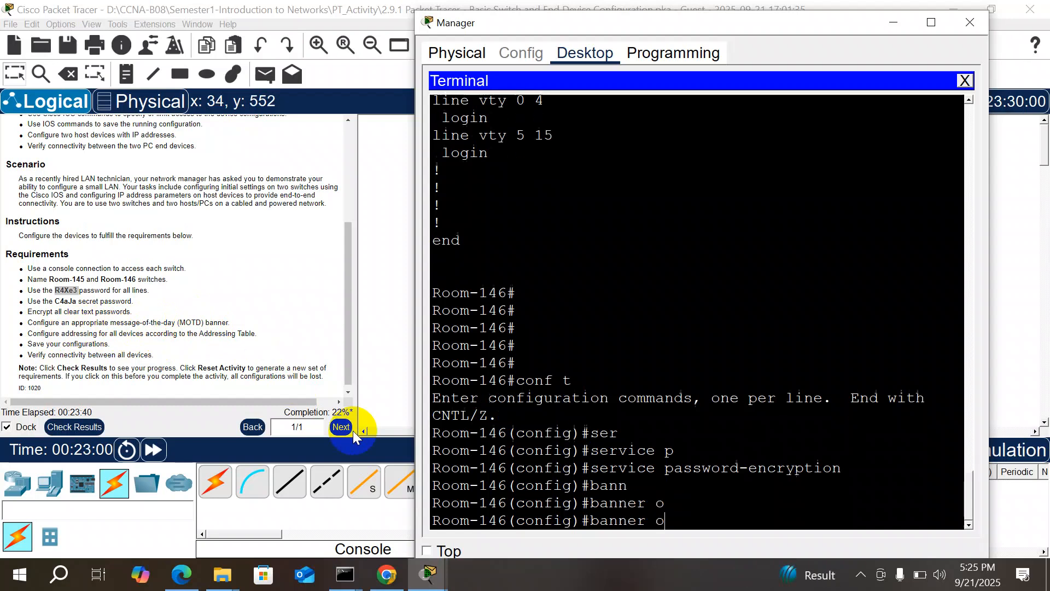
pyautogui.write('m')
pyautogui.press('Tab')
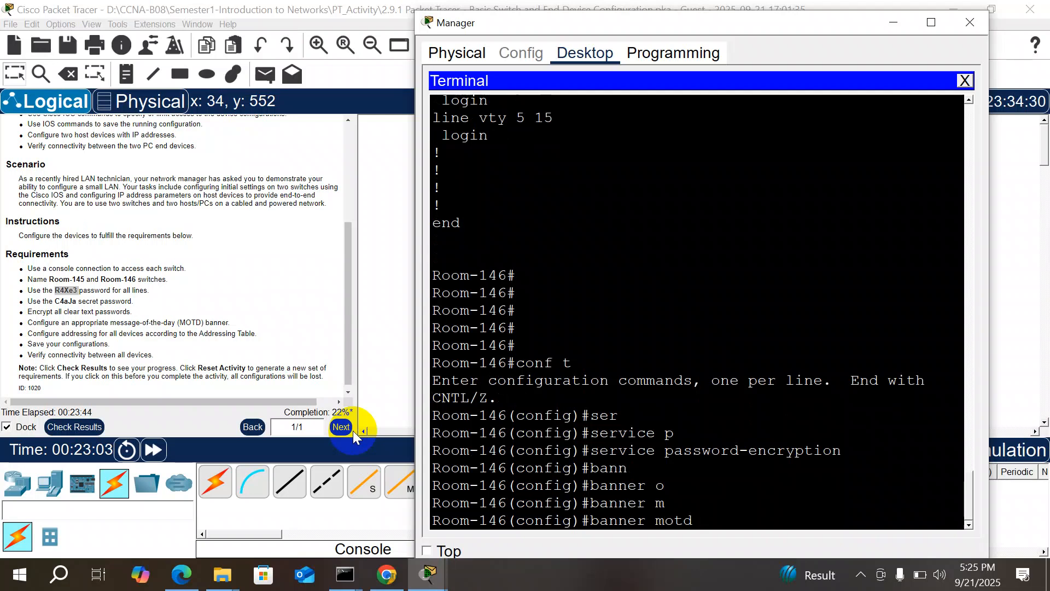
pyautogui.write('"Authorize ')
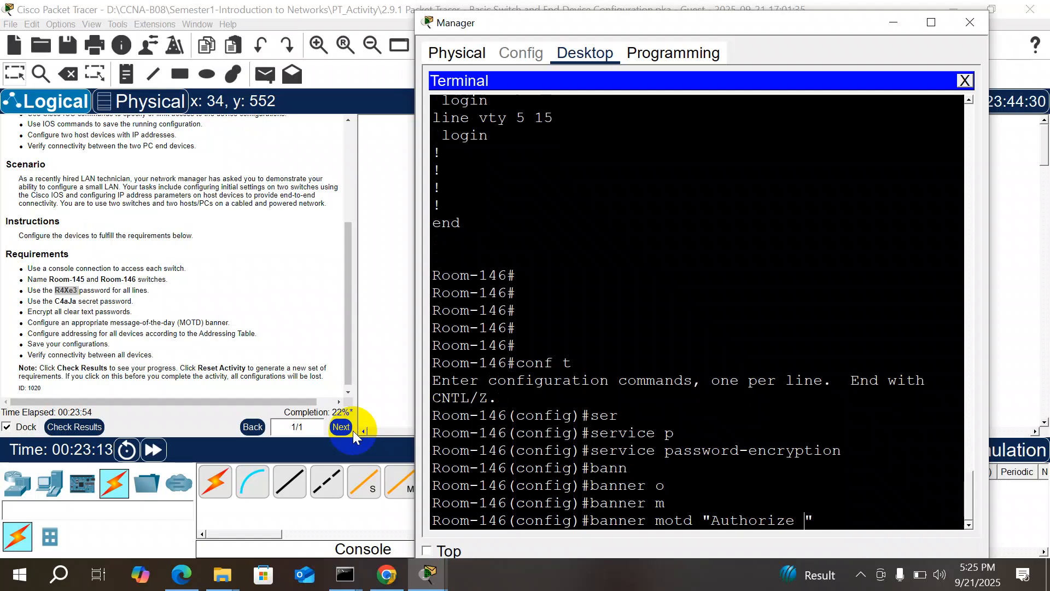
pyautogui.write('Accsee Only"')
pyautogui.press('Return')
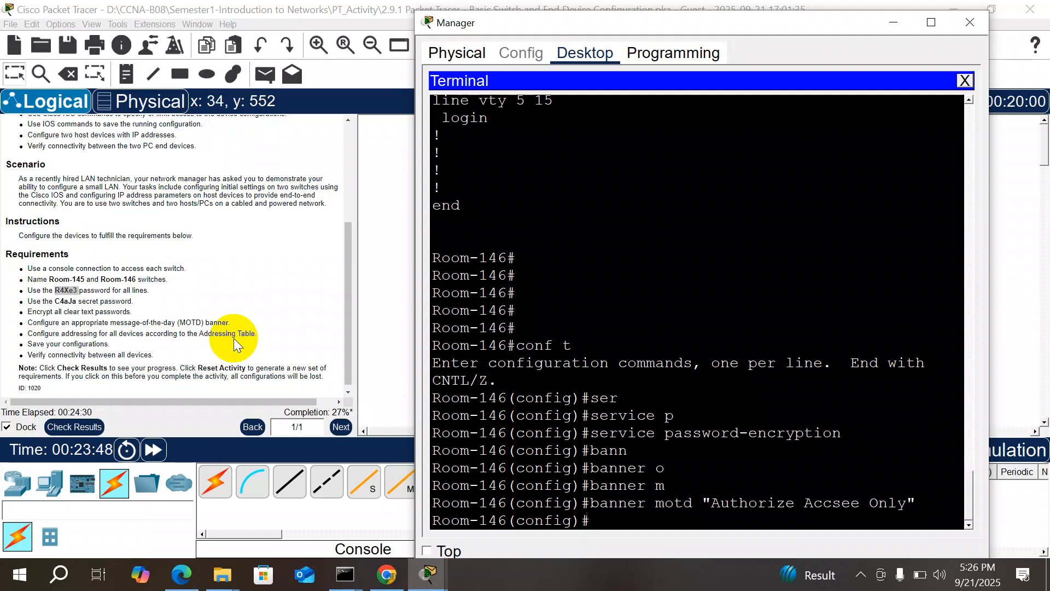
pyautogui.moveTo(349, 339); pyautogui.dragTo(340, 105)
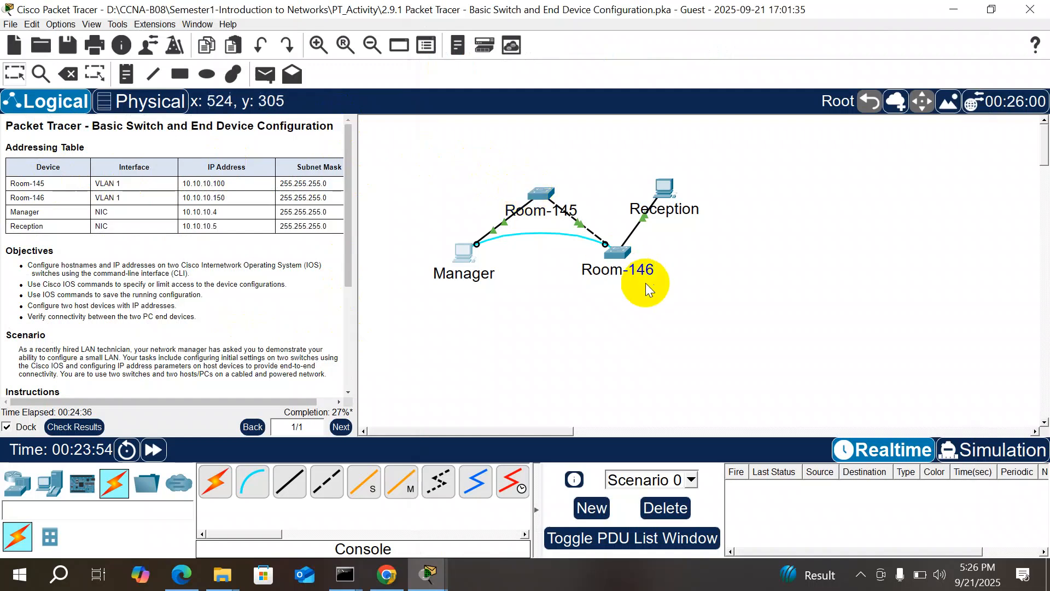
pyautogui.click(628, 258)
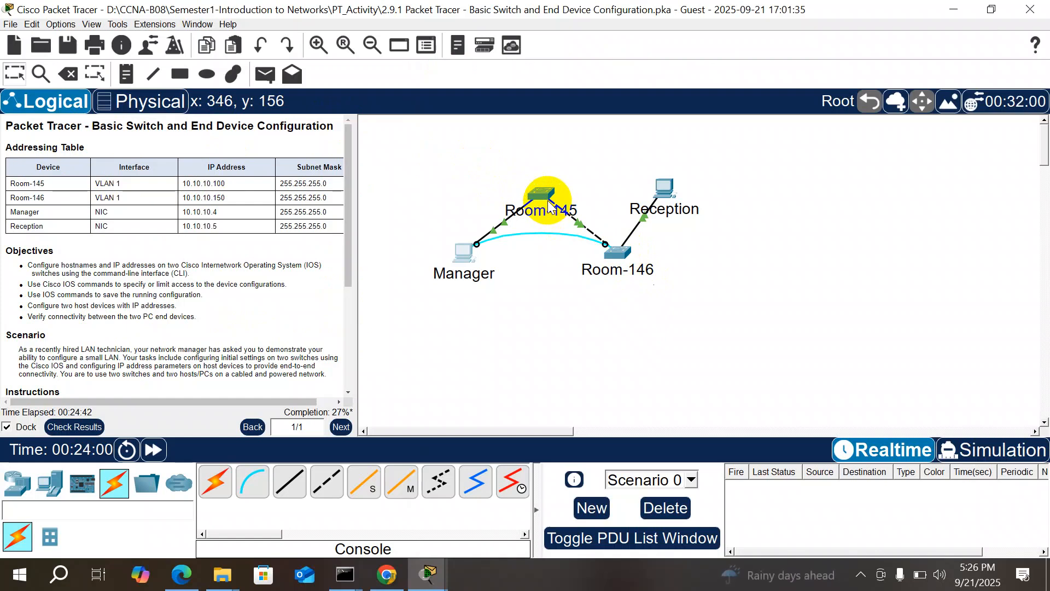
pyautogui.click(629, 255)
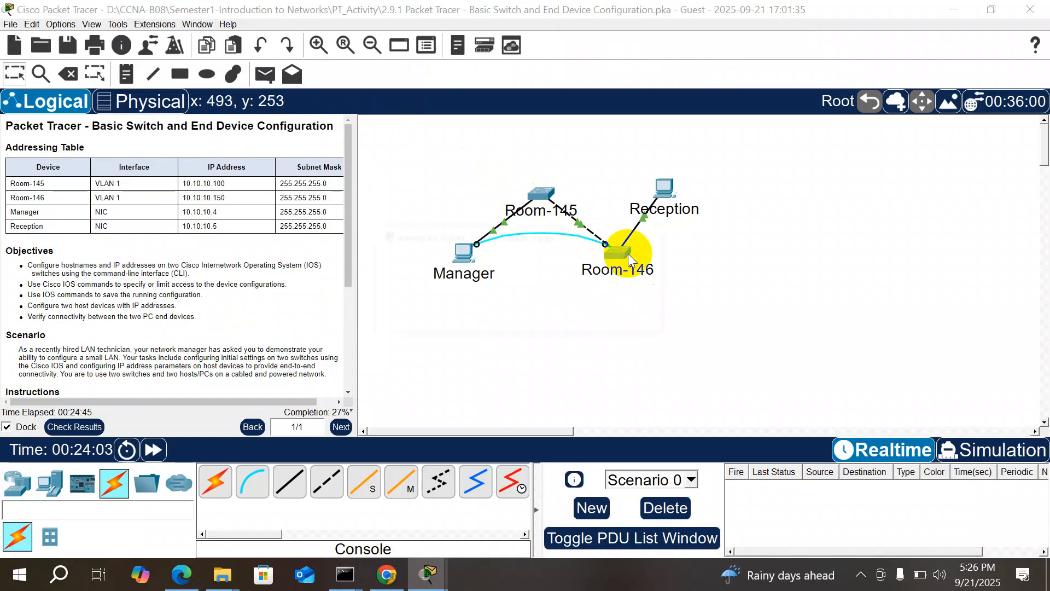
pyautogui.click(662, 234)
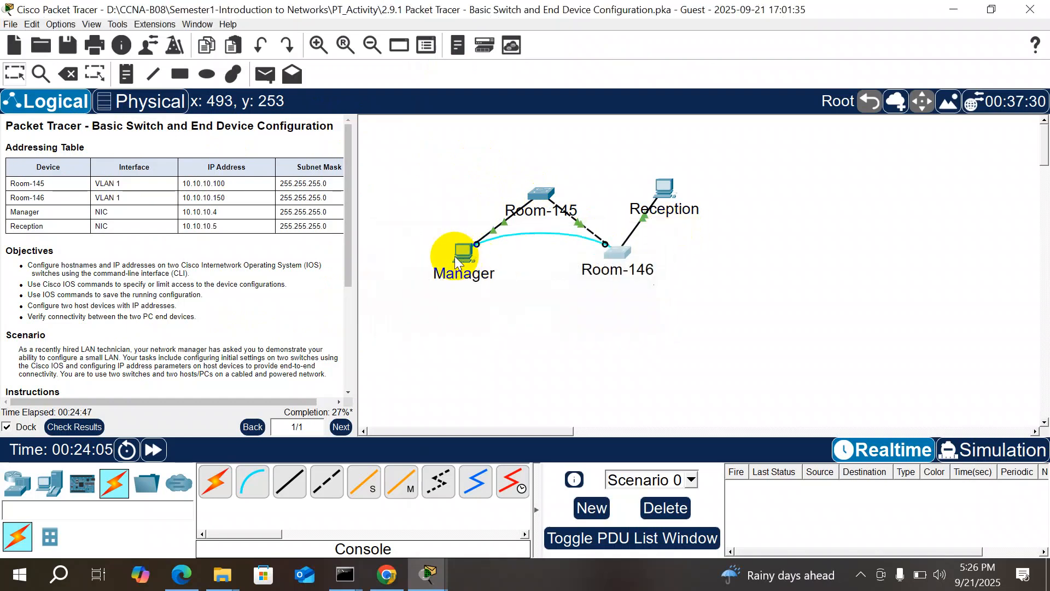
pyautogui.click(455, 256)
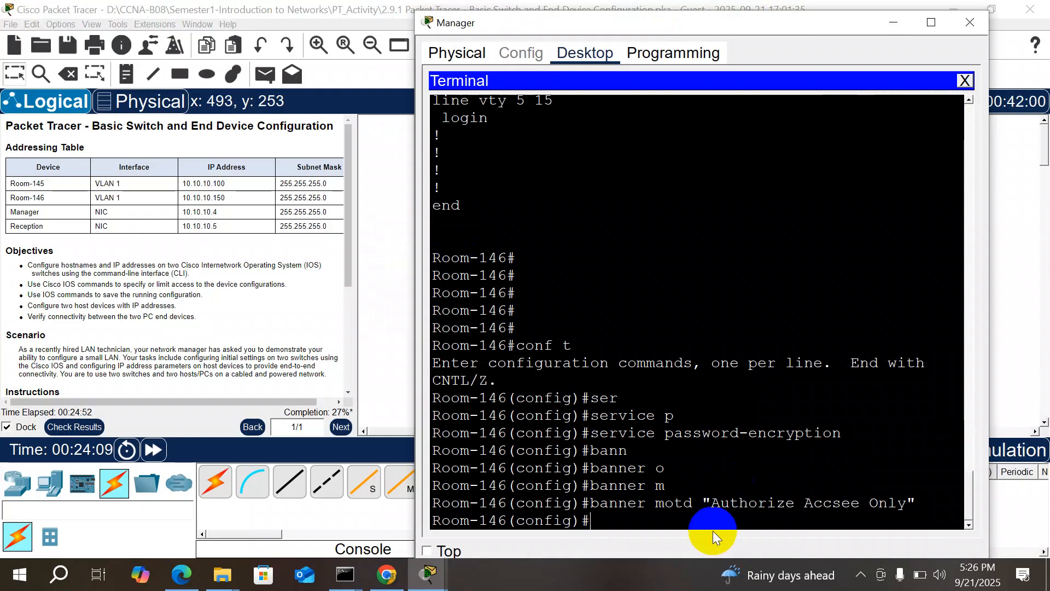
# Step: Try an ip address vlan command at the global prompt, then clear it
pyautogui.write('i')
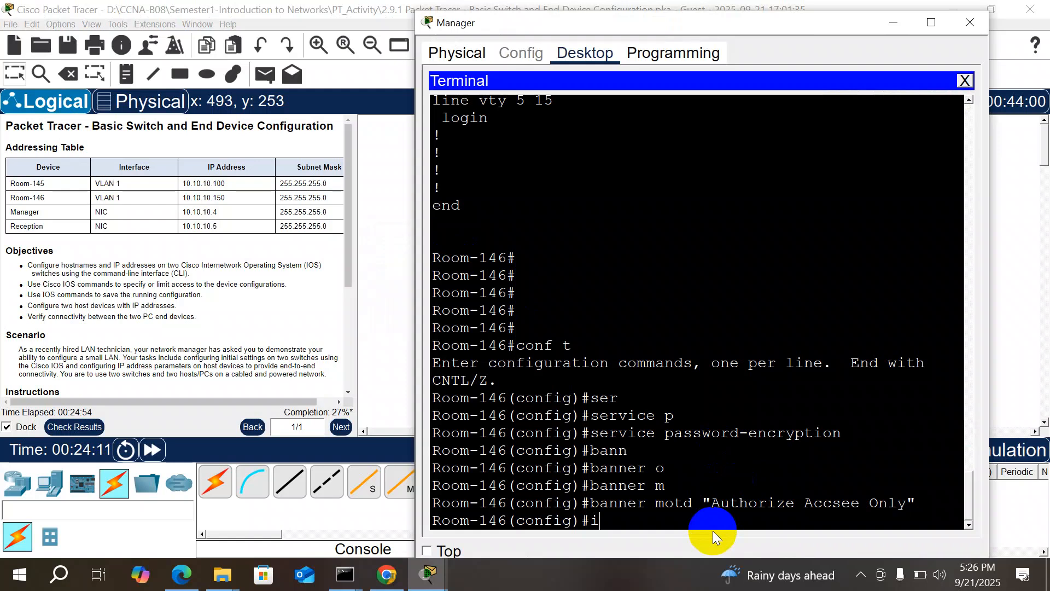
pyautogui.press('BackSpace')
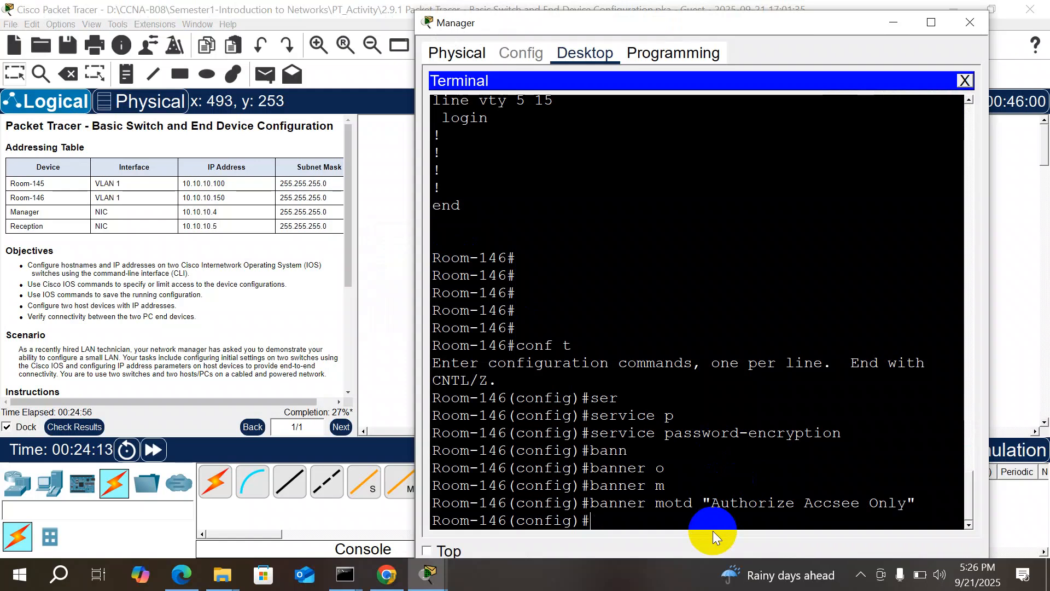
pyautogui.write('ip add')
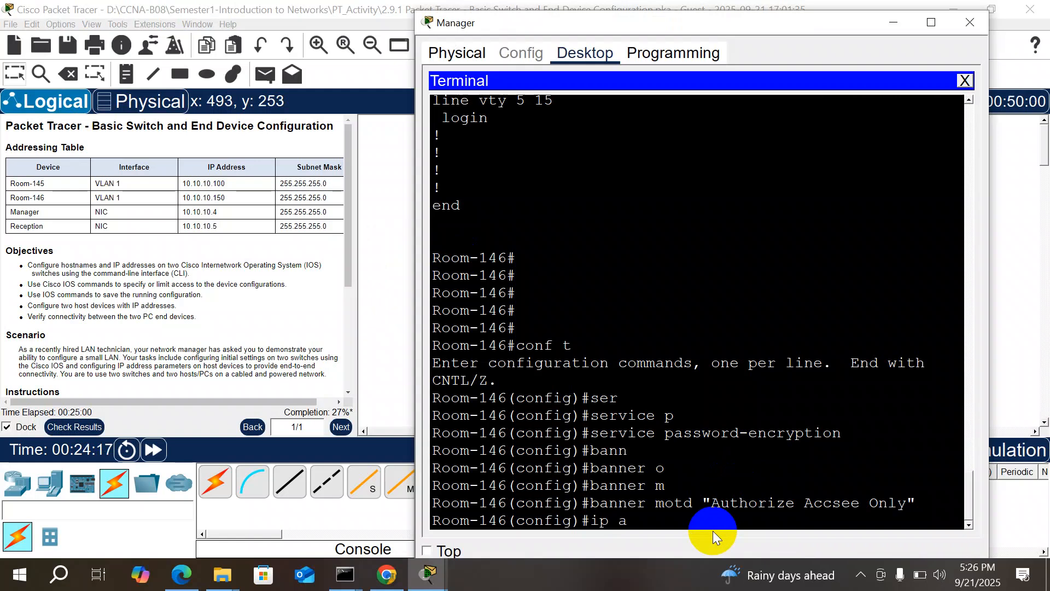
pyautogui.press('Tab')
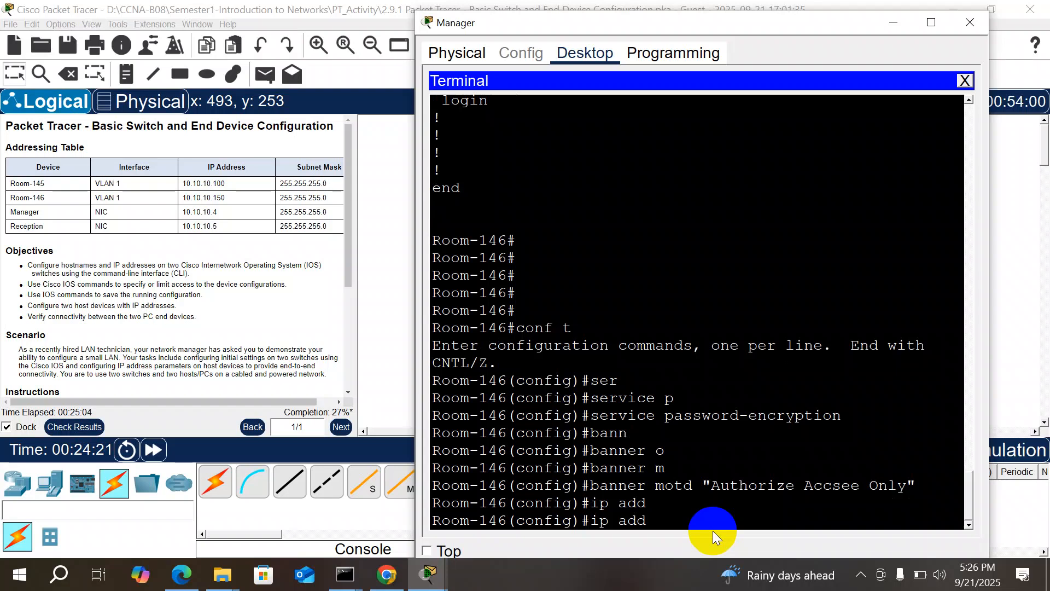
pyautogui.write('v')
pyautogui.press('Tab')
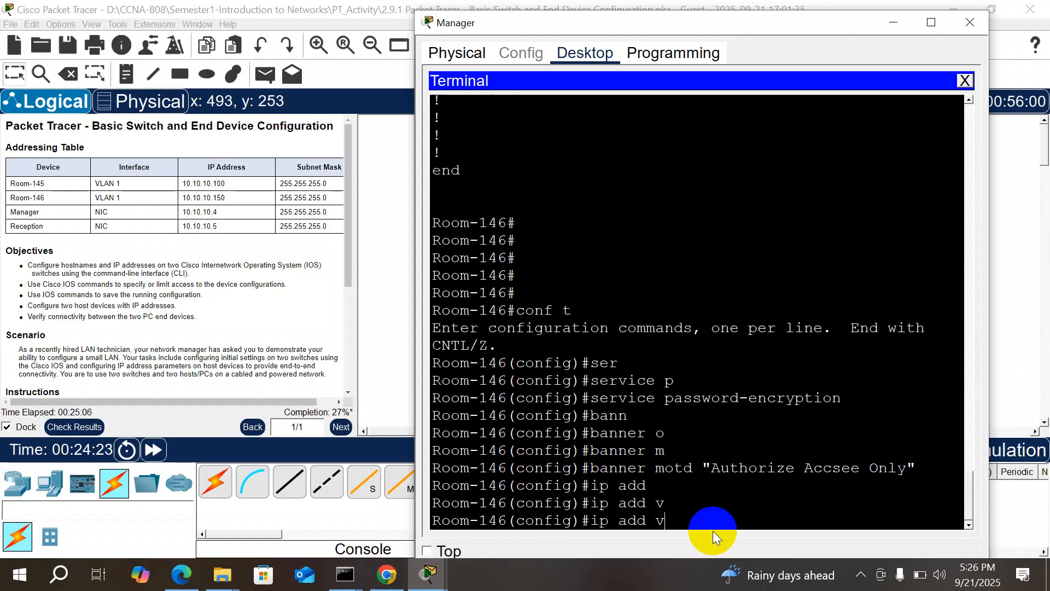
pyautogui.write('la')
pyautogui.write('n')
pyautogui.press('BackSpace')
pyautogui.press('BackSpace')
pyautogui.press('BackSpace')
pyautogui.press('BackSpace')
pyautogui.press('BackSpace')
pyautogui.press('BackSpace')
pyautogui.press('BackSpace')
pyautogui.press('BackSpace')
pyautogui.press('BackSpace')
pyautogui.press('BackSpace')
pyautogui.press('BackSpace')
# Step: Try completing ip vlan, then submit a bare ip help query
pyautogui.write('ip vl')
pyautogui.press('Tab')
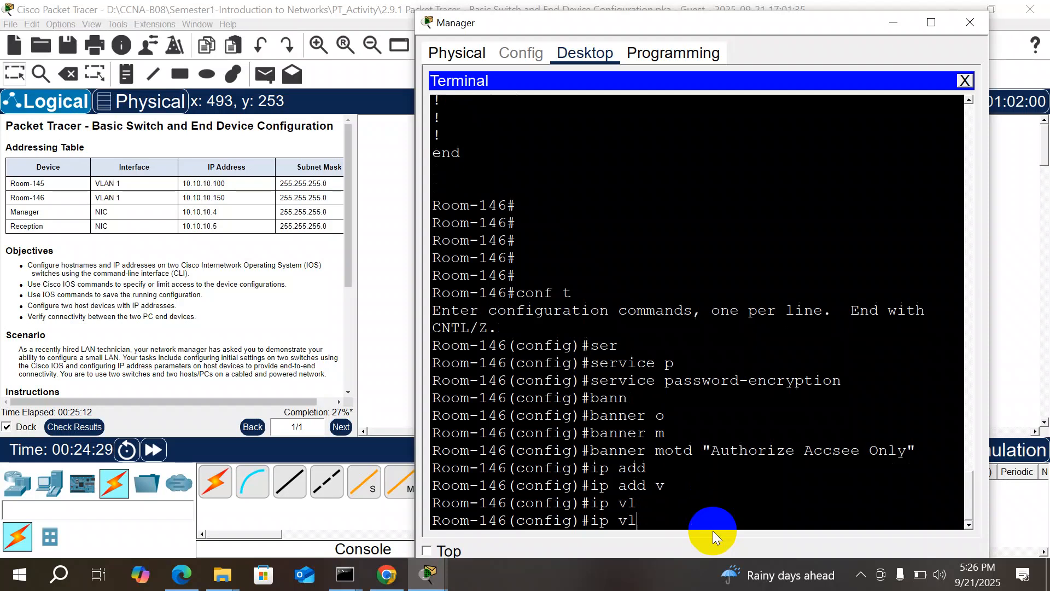
pyautogui.write('a')
pyautogui.press('Tab')
pyautogui.press('BackSpace')
pyautogui.press('BackSpace')
pyautogui.press('BackSpace')
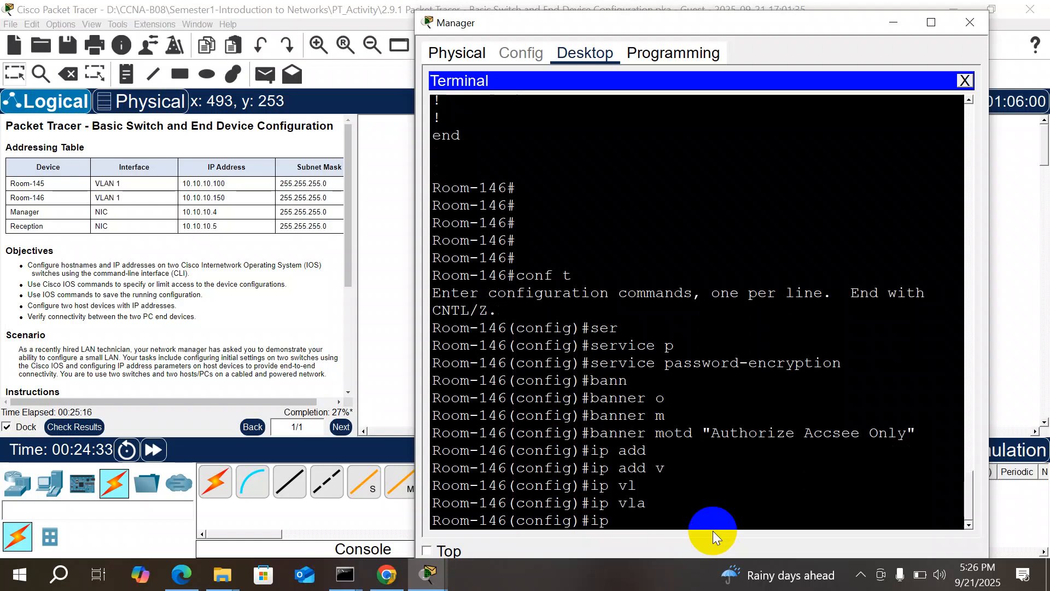
pyautogui.write('?')
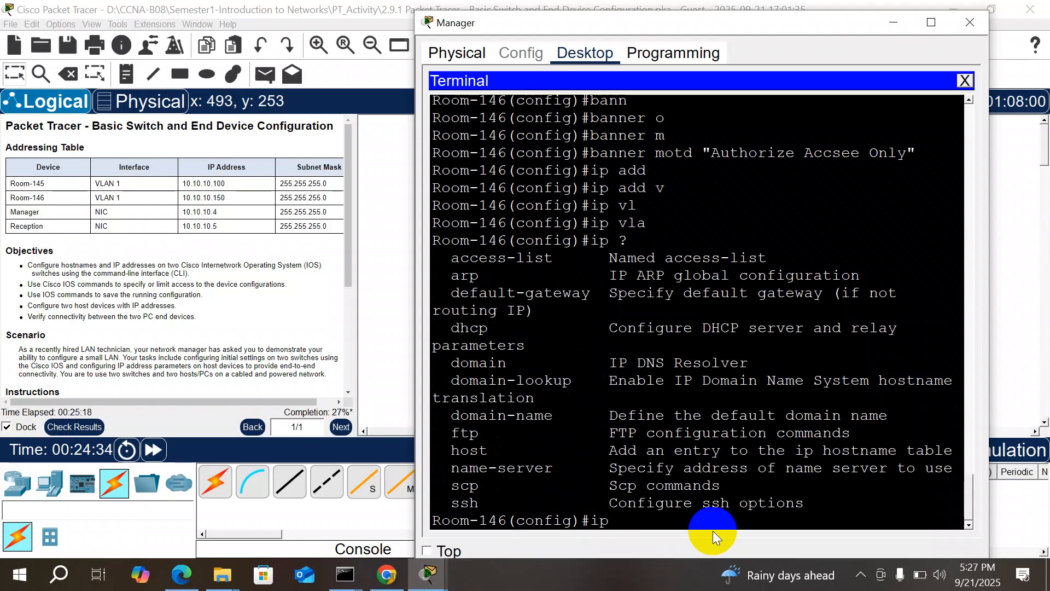
pyautogui.press('Return')
pyautogui.press('Return')
pyautogui.press('Return')
pyautogui.press('Return')
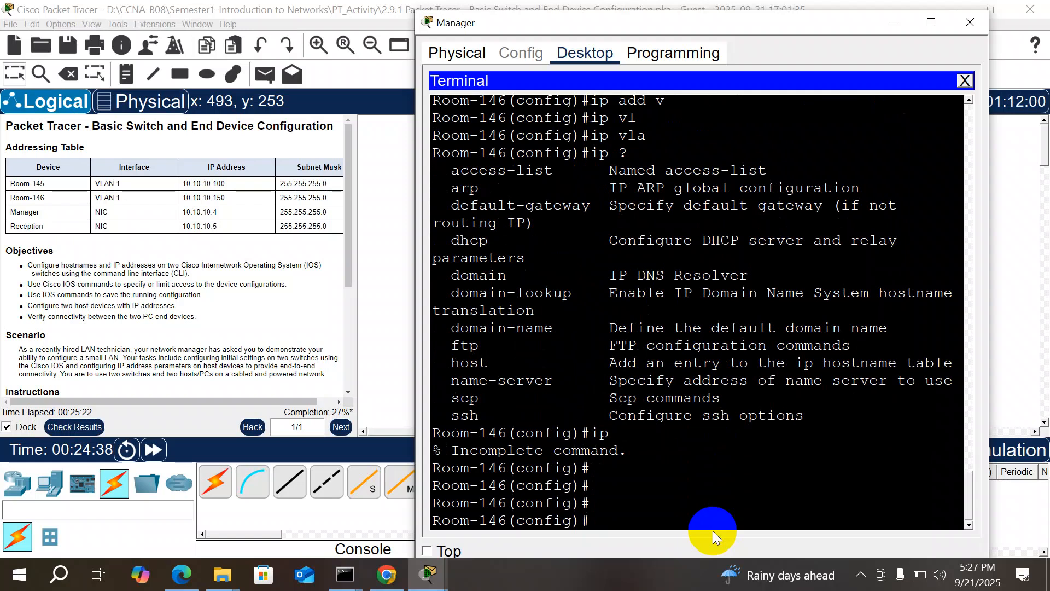
# Step: Page the global help listing, quit it with q, and enter ip ? for ip subcommands
pyautogui.write('?')
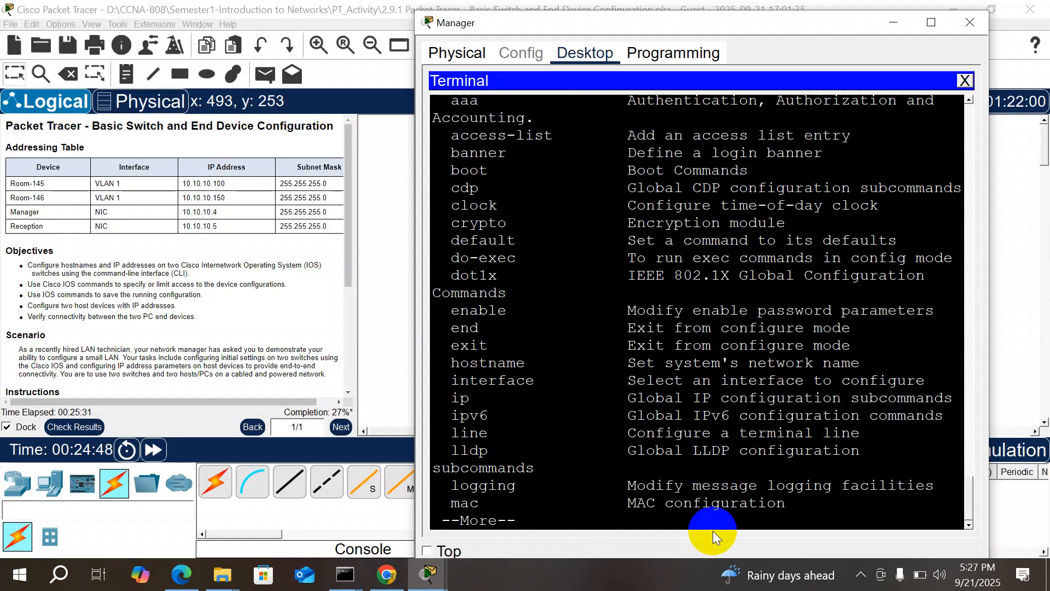
pyautogui.press('Return')
pyautogui.press('Return')
pyautogui.press('Return')
pyautogui.press('Return')
pyautogui.press('Return')
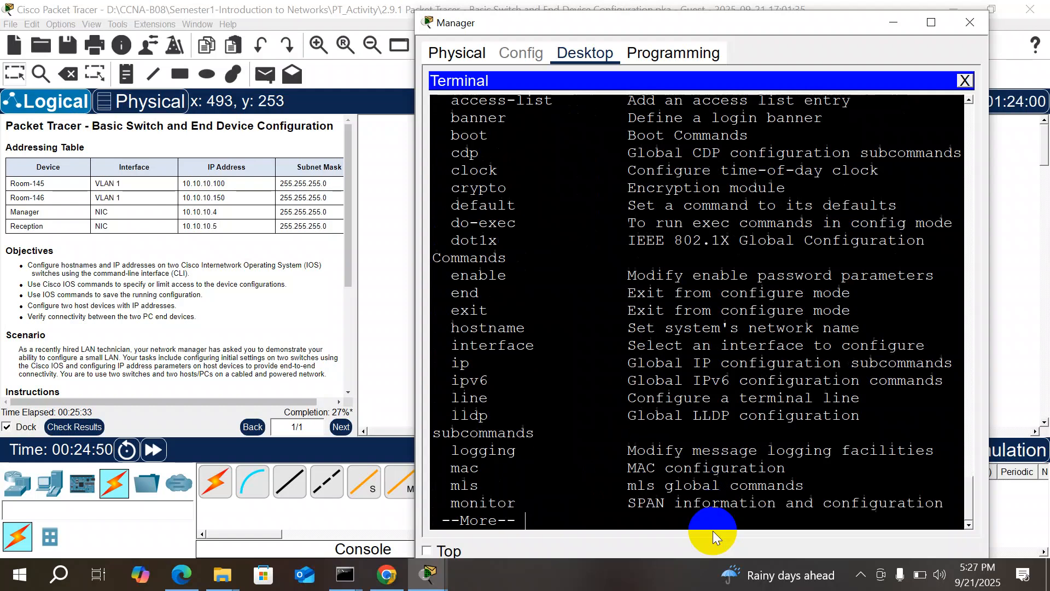
pyautogui.press('Return')
pyautogui.press('Return')
pyautogui.press('Return')
pyautogui.press('Return')
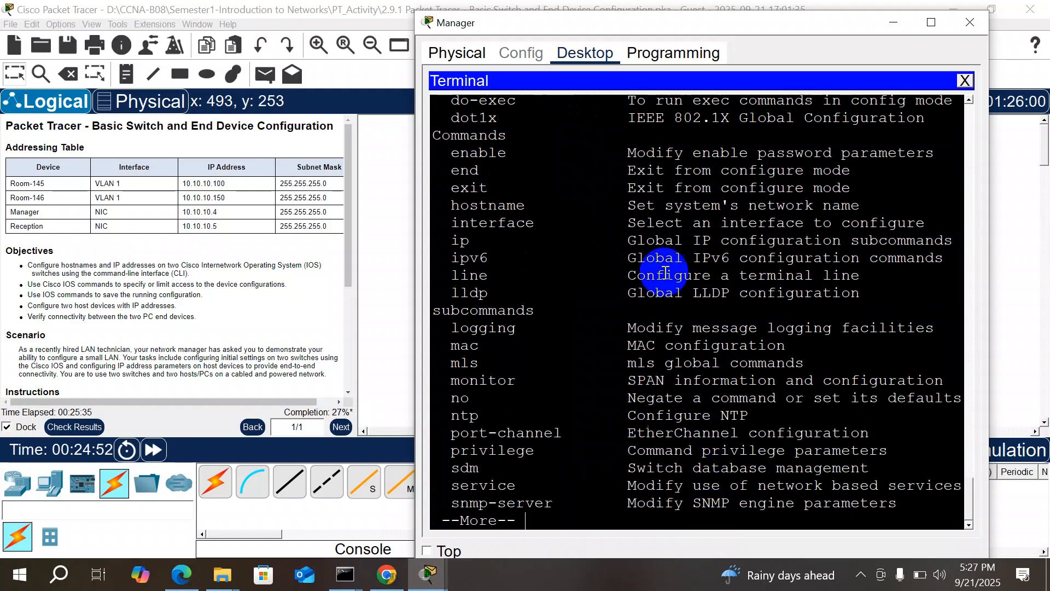
pyautogui.click(469, 248)
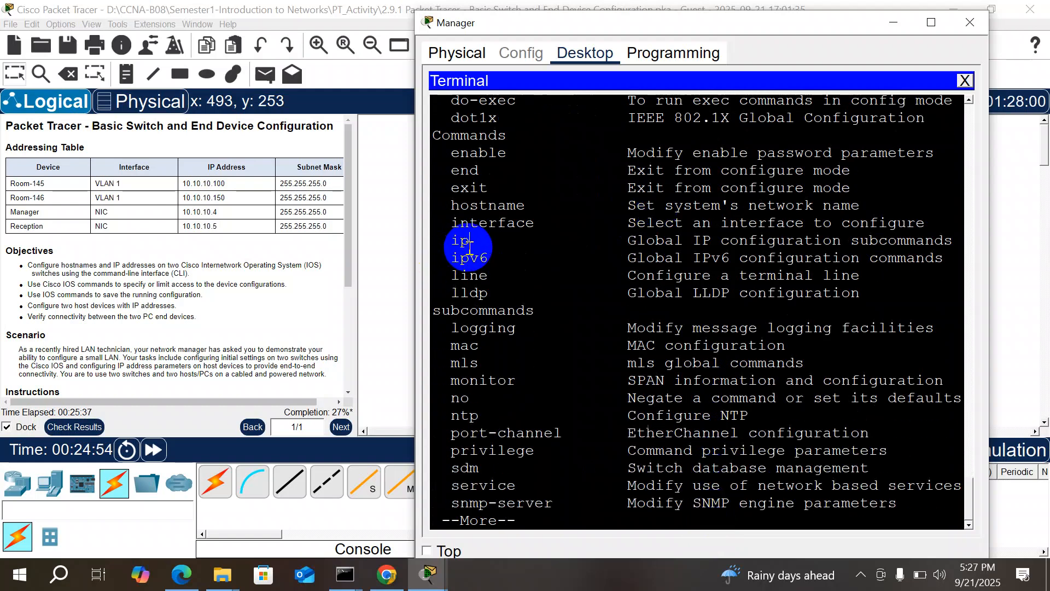
pyautogui.press('q')
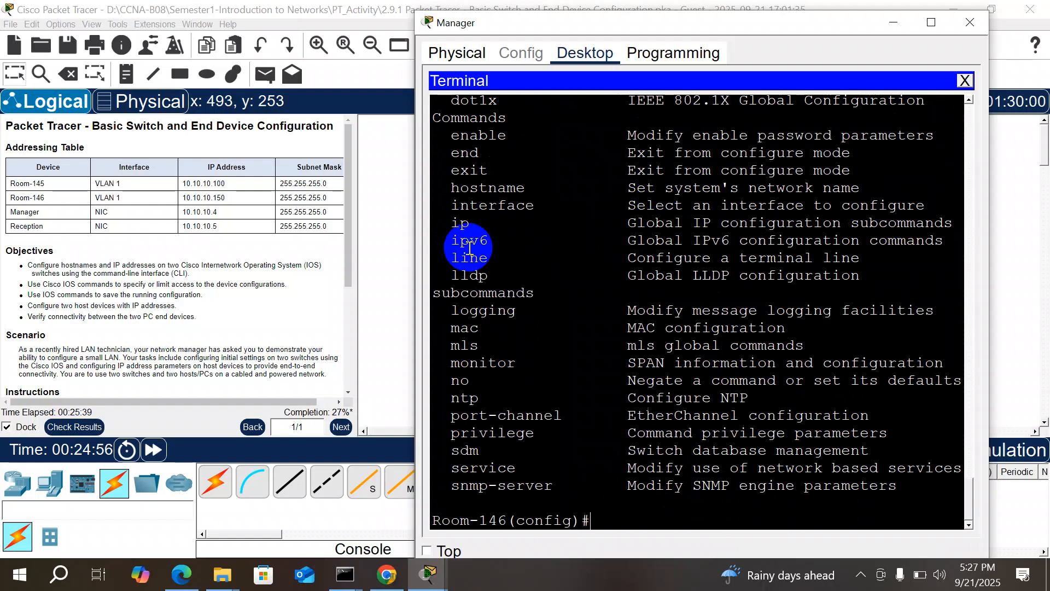
pyautogui.write('ip')
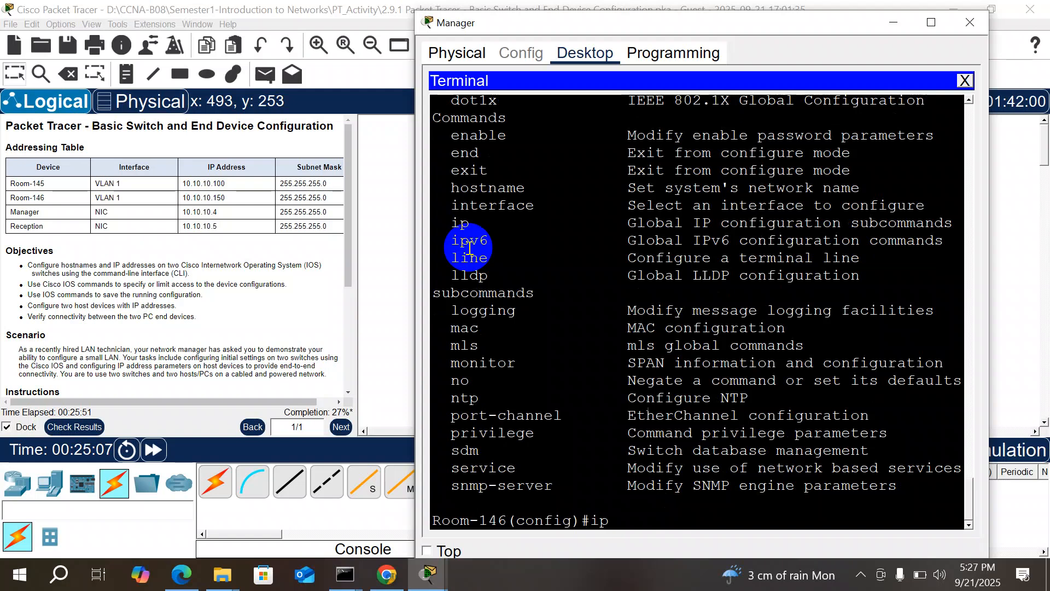
pyautogui.write('?')
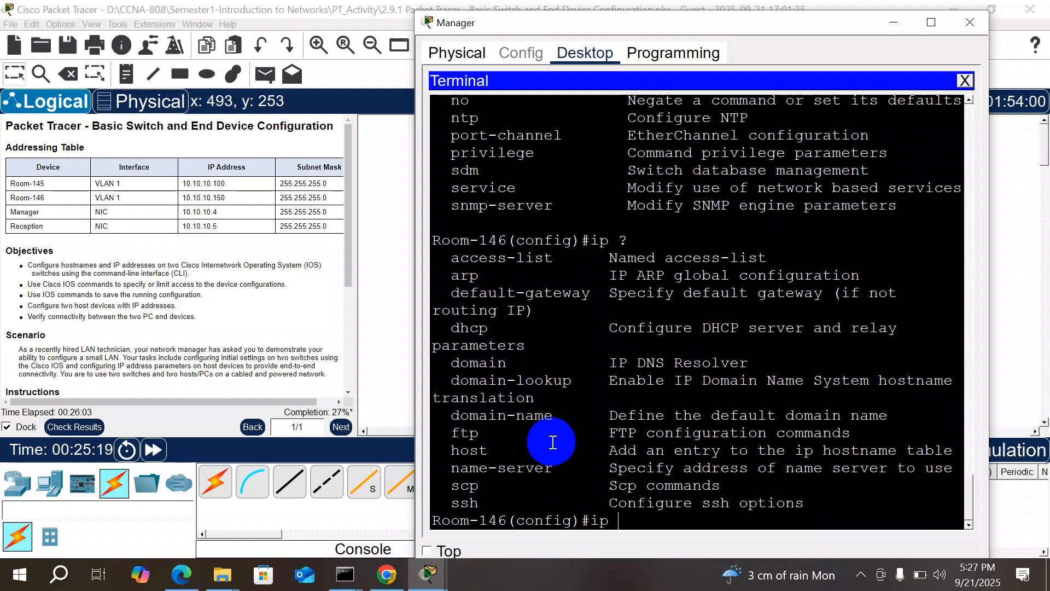
# Step: Enter VLAN 1 configuration mode with vlan 1
pyautogui.press('BackSpace')
pyautogui.press('BackSpace')
pyautogui.press('BackSpace')
pyautogui.write('vl')
pyautogui.press('Tab')
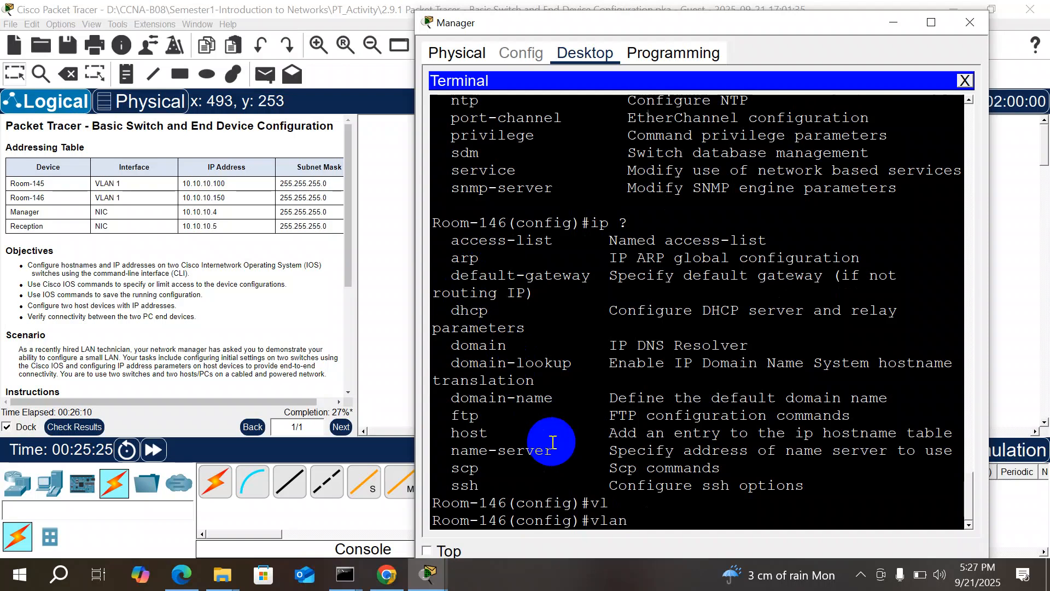
pyautogui.write('1')
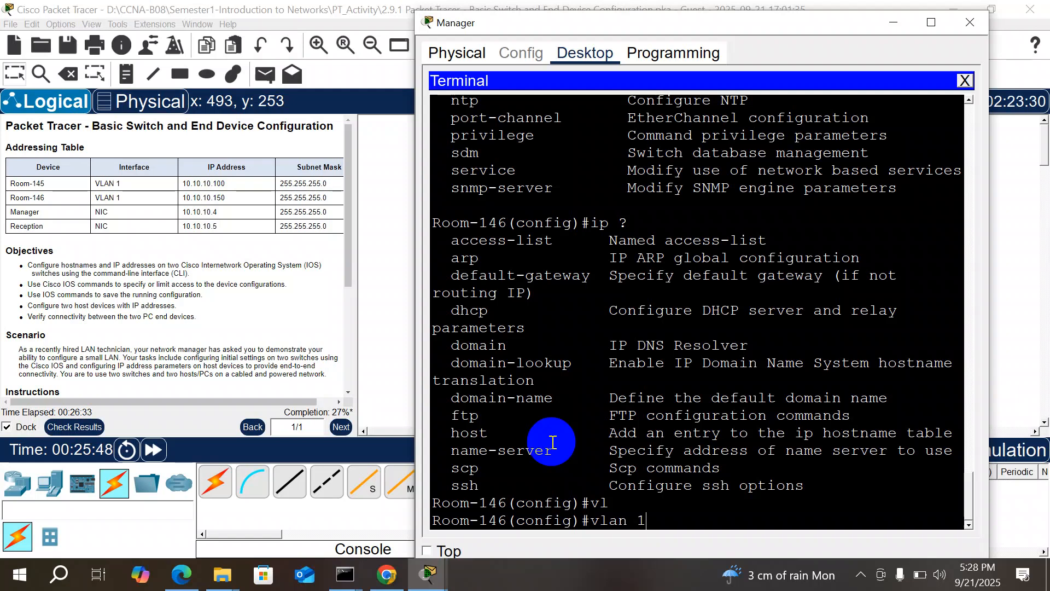
pyautogui.press('Return')
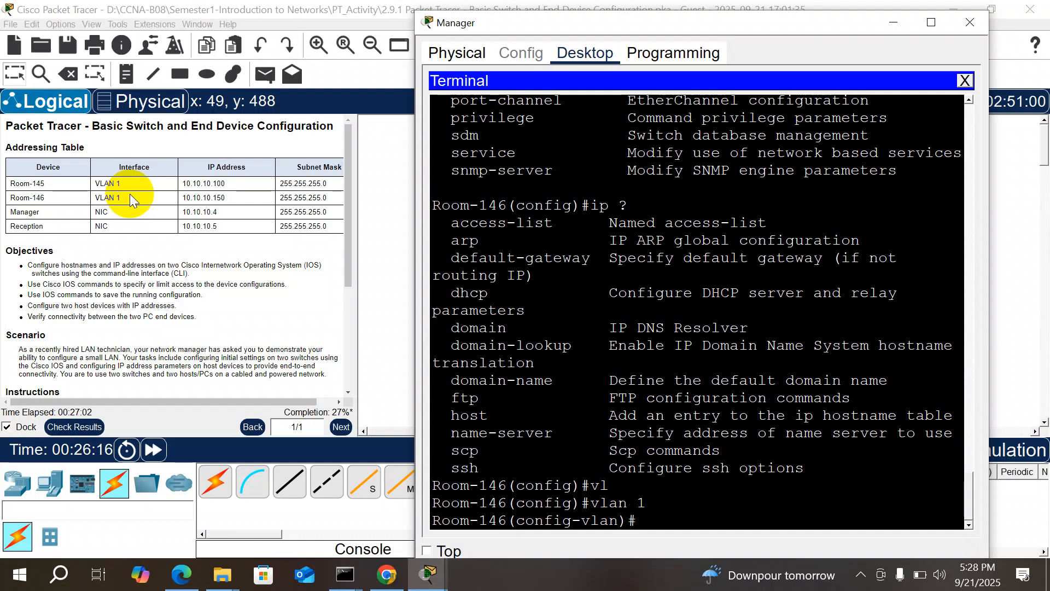
# Step: Try assigning 10.10.10.150 255.255.255.0 in VLAN configuration, which the switch rejects
pyautogui.write('ip add')
pyautogui.press('Tab')
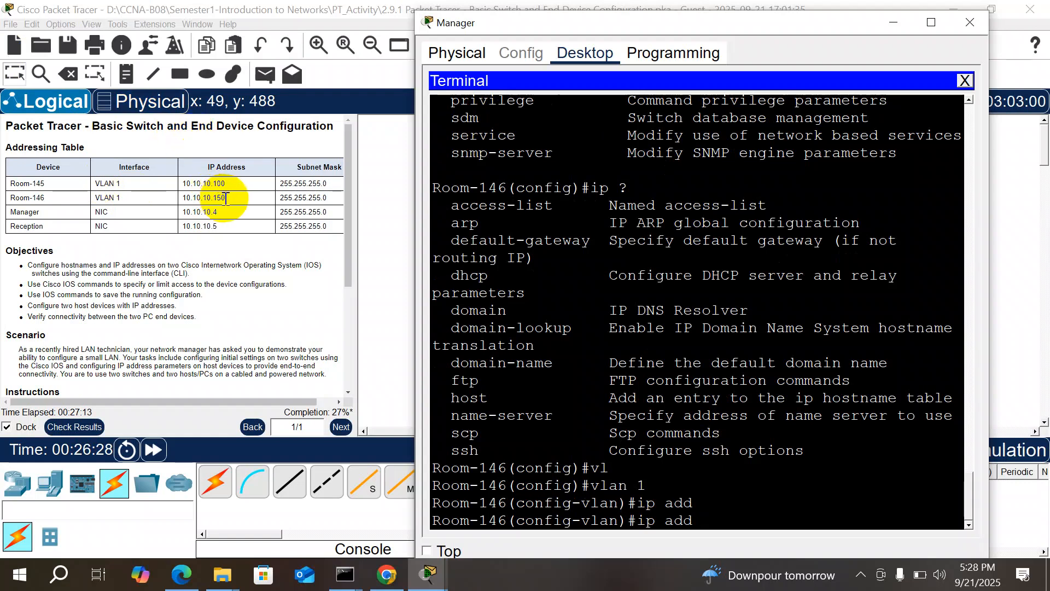
pyautogui.write('10.10.10')
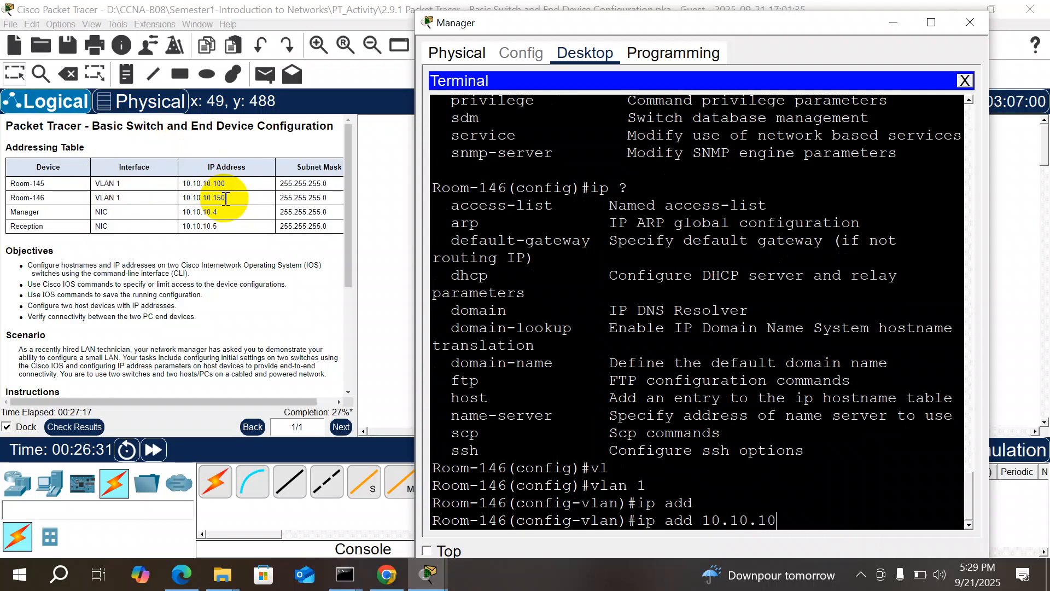
pyautogui.write('.150')
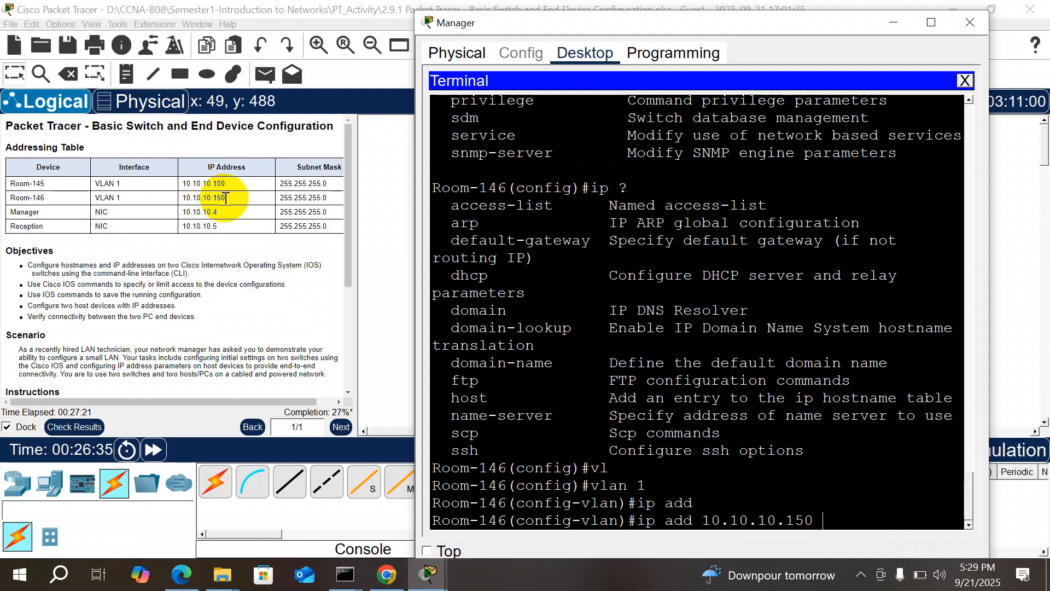
pyautogui.write(' 255.255.255.0')
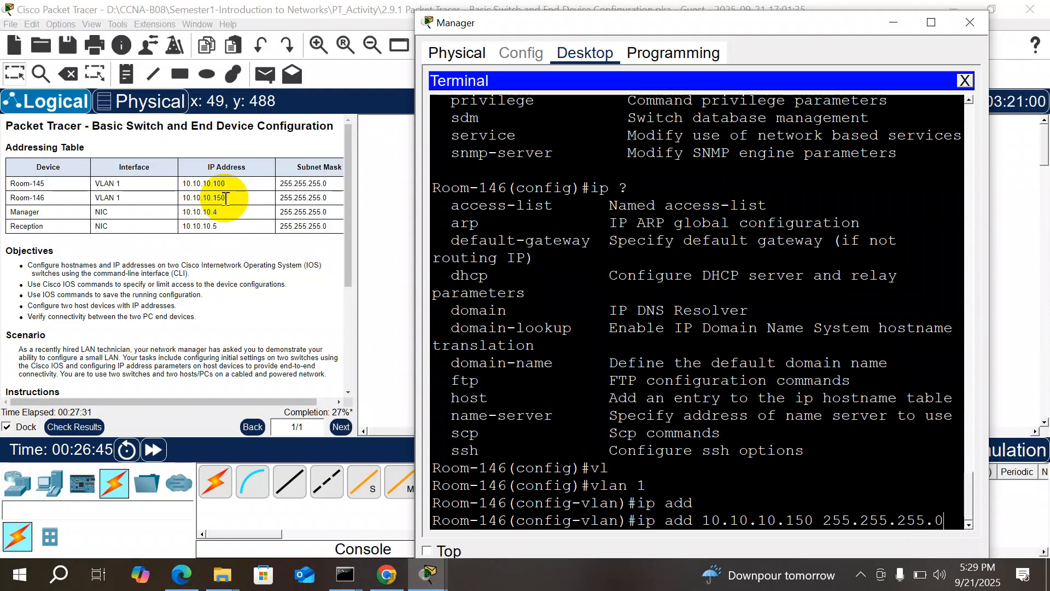
pyautogui.press('Return')
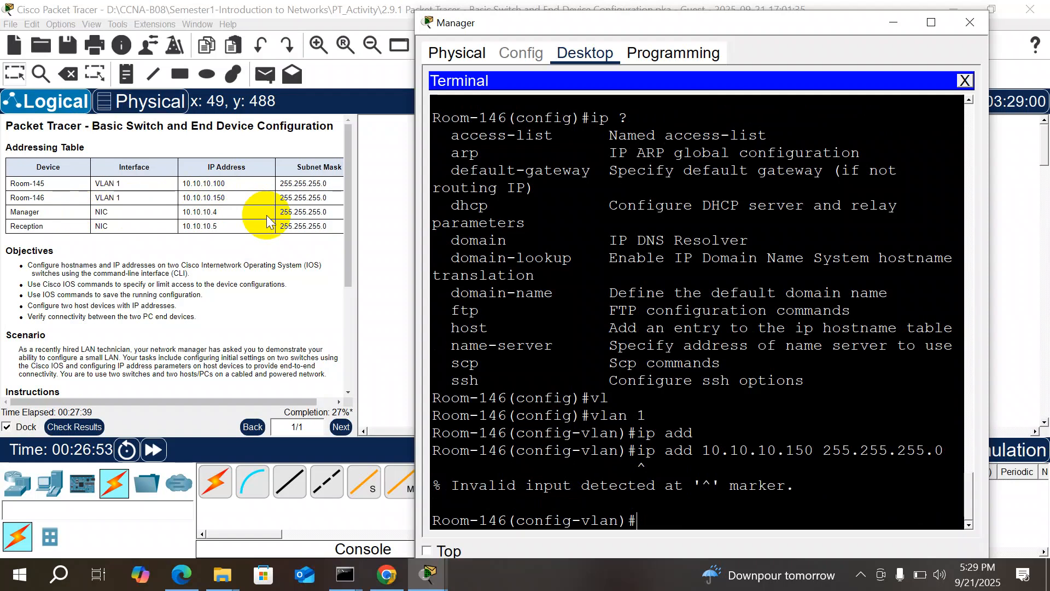
# Step: Recall the address command, then list the VLAN configuration commands with ?
pyautogui.press('Up')
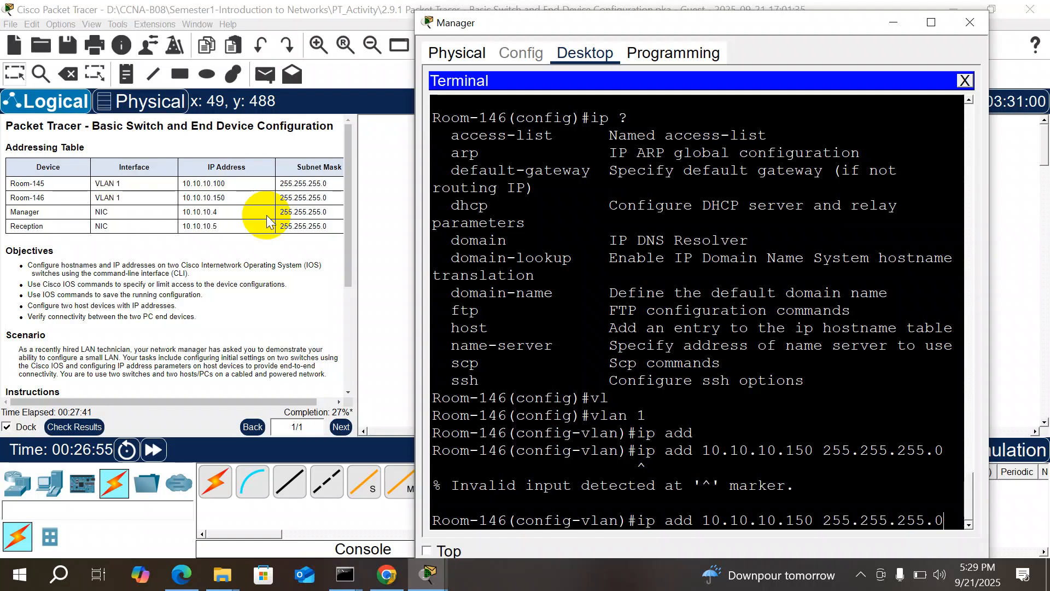
pyautogui.press('BackSpace')
pyautogui.press('BackSpace')
pyautogui.press('BackSpace')
pyautogui.press('BackSpace')
pyautogui.press('BackSpace')
pyautogui.press('BackSpace')
pyautogui.press('BackSpace')
pyautogui.press('BackSpace')
pyautogui.press('BackSpace')
pyautogui.press('BackSpace')
pyautogui.press('BackSpace')
pyautogui.press('BackSpace')
pyautogui.press('BackSpace')
pyautogui.press('BackSpace')
pyautogui.press('BackSpace')
pyautogui.press('BackSpace')
pyautogui.press('BackSpace')
pyautogui.press('BackSpace')
pyautogui.press('BackSpace')
pyautogui.press('BackSpace')
pyautogui.press('BackSpace')
pyautogui.press('BackSpace')
pyautogui.press('BackSpace')
pyautogui.press('BackSpace')
pyautogui.press('BackSpace')
pyautogui.press('BackSpace')
pyautogui.press('BackSpace')
pyautogui.press('BackSpace')
pyautogui.press('BackSpace')
pyautogui.press('BackSpace')
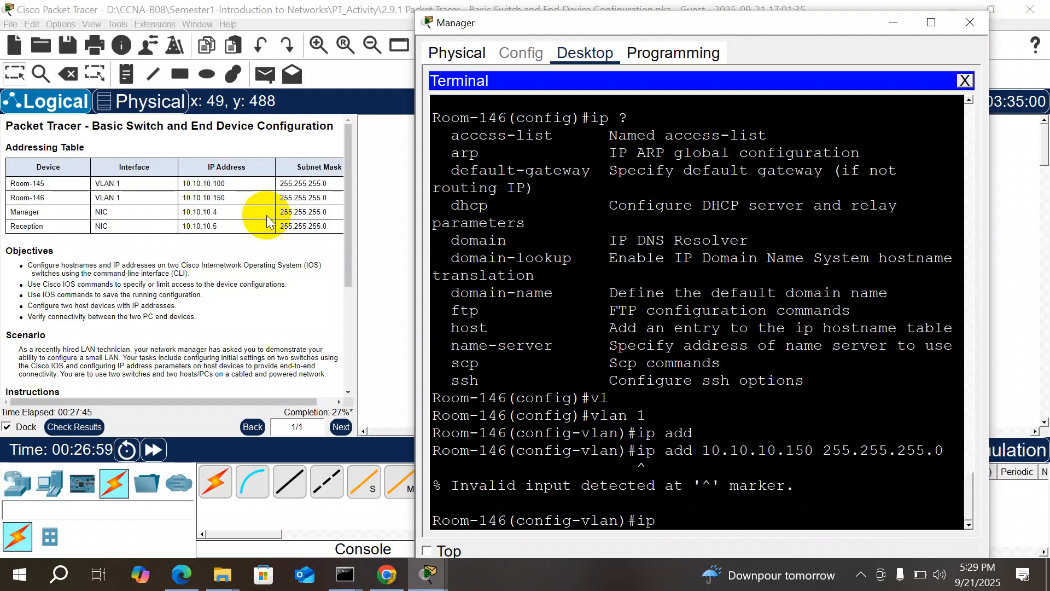
pyautogui.write('?')
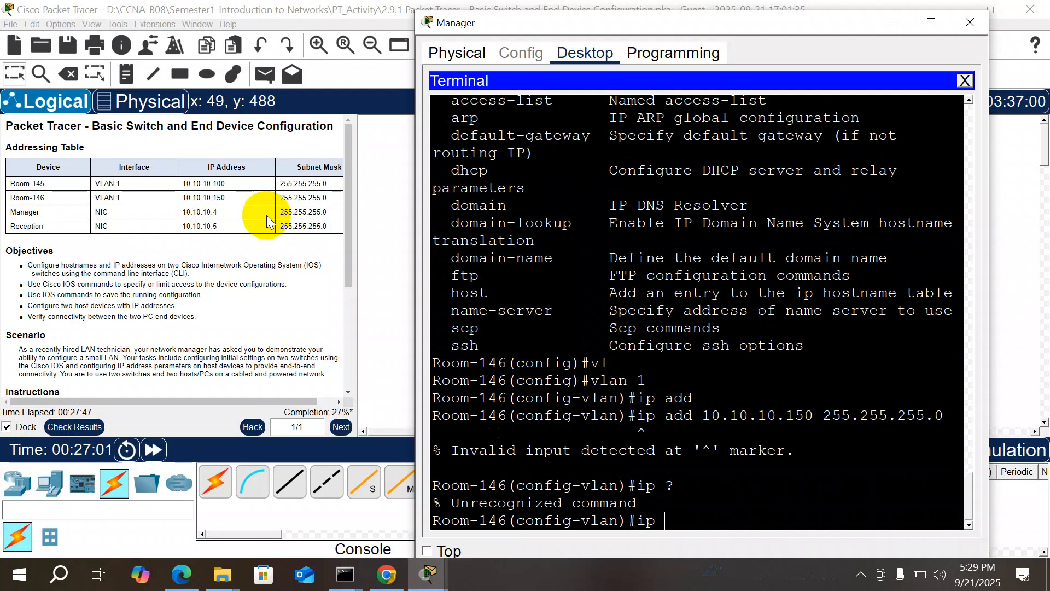
pyautogui.press('BackSpace')
pyautogui.press('BackSpace')
pyautogui.press('BackSpace')
pyautogui.write('?')
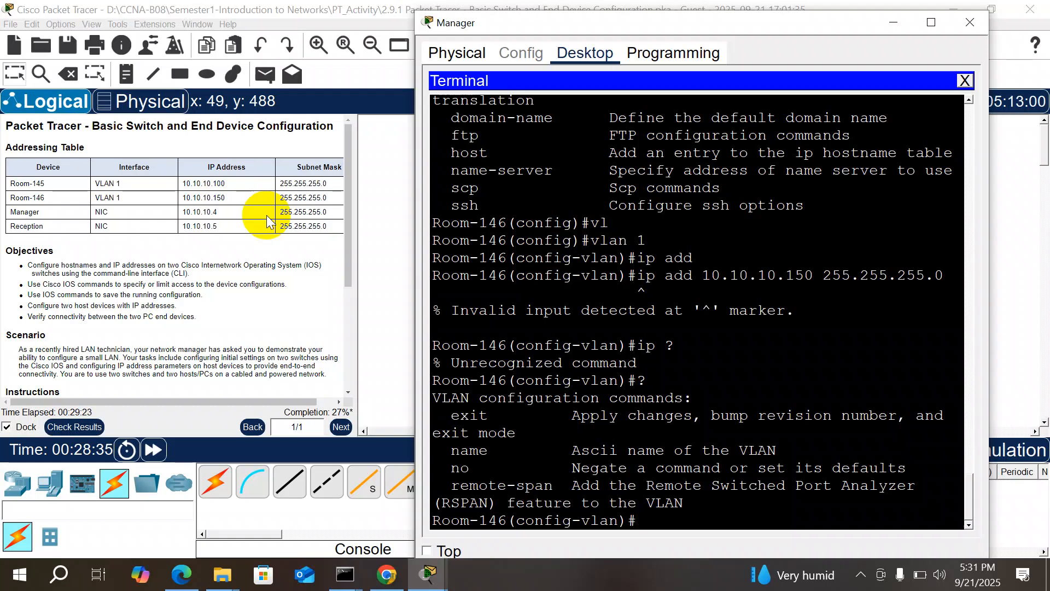
pyautogui.write('vlan 1')
pyautogui.press('BackSpace')
pyautogui.press('BackSpace')
pyautogui.press('BackSpace')
pyautogui.press('BackSpace')
pyautogui.press('BackSpace')
pyautogui.press('BackSpace')
pyautogui.moveTo(967, 498); pyautogui.dragTo(1006, 271)
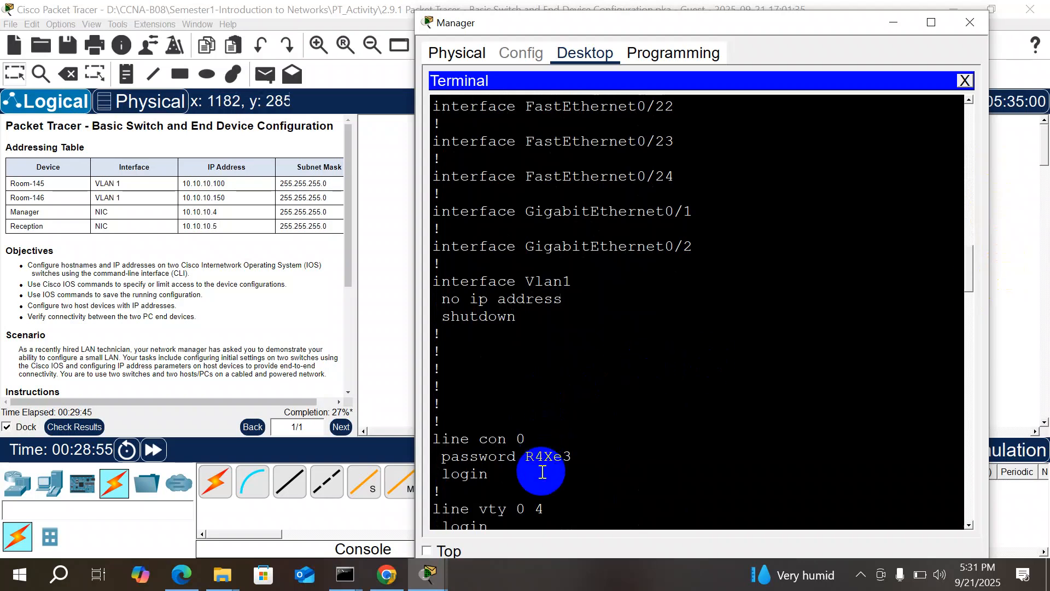
# Step: Attempt the ip address command again in VLAN configuration, then erase it
pyautogui.press('Return')
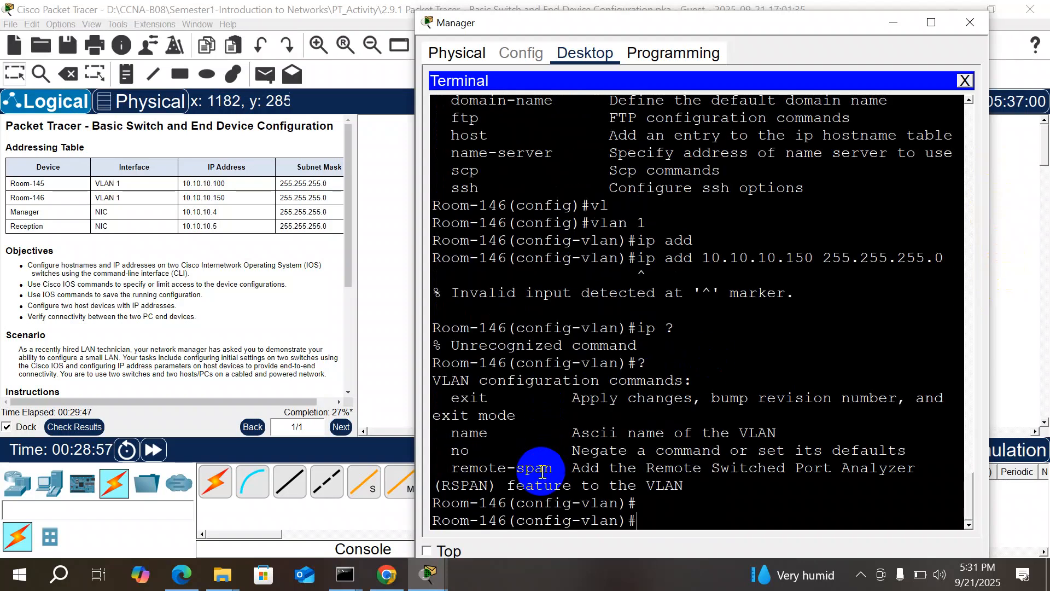
pyautogui.write('ip addre')
pyautogui.press('Tab')
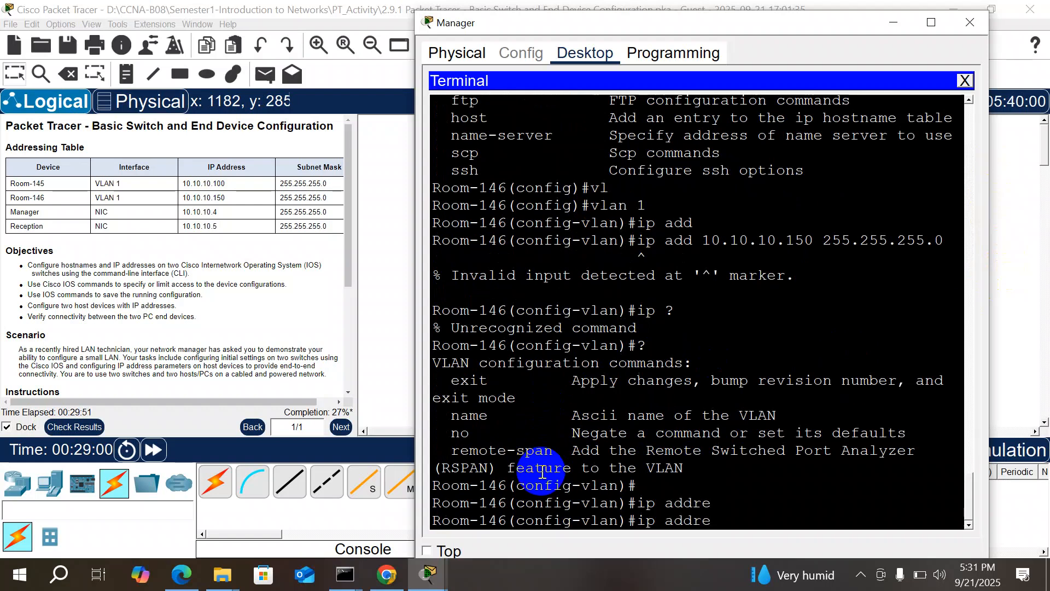
pyautogui.write('ss')
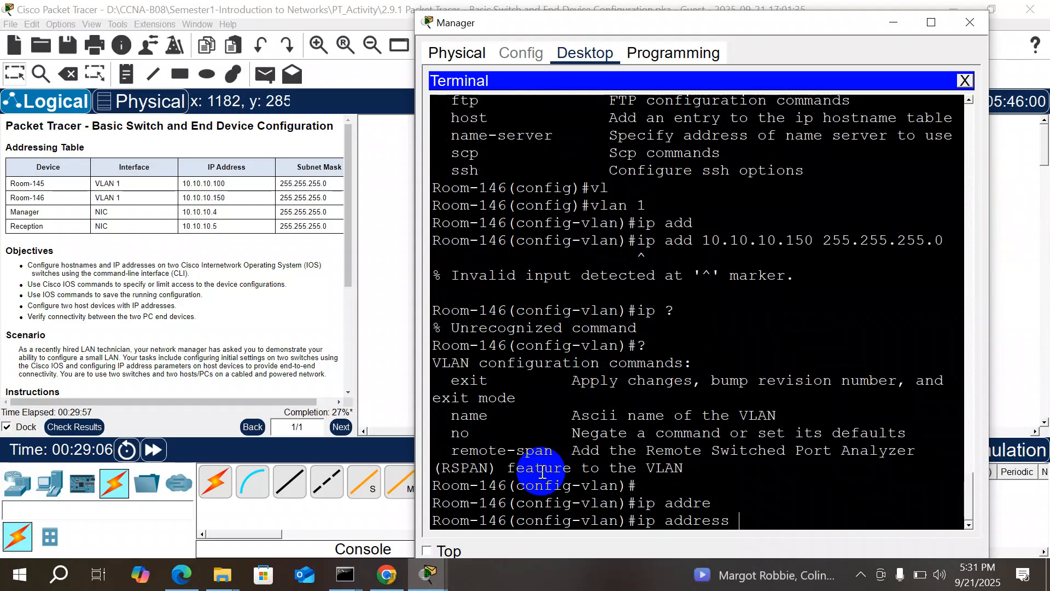
pyautogui.write('1')
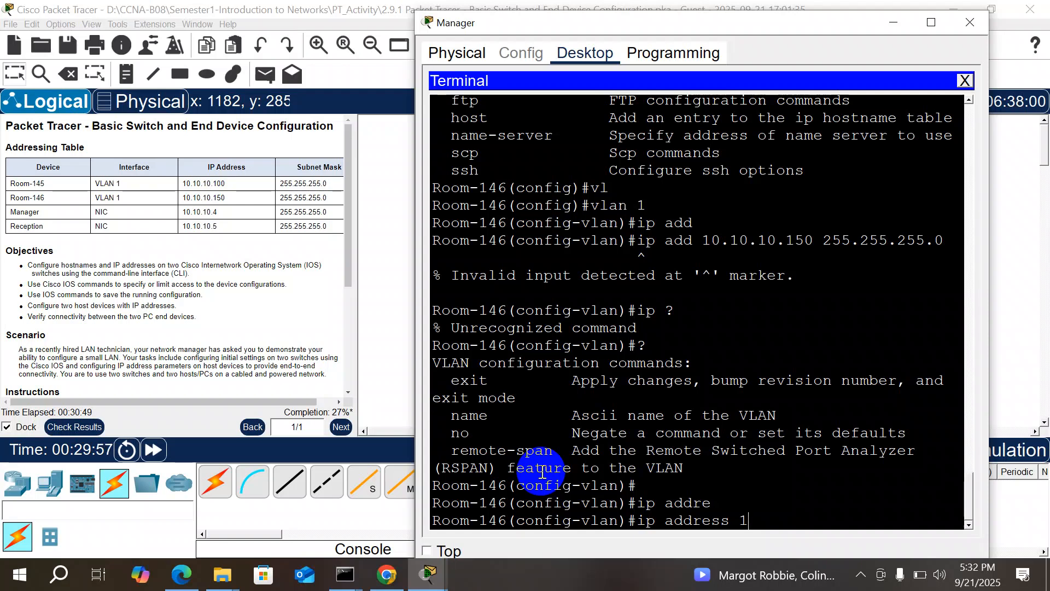
pyautogui.press('BackSpace')
pyautogui.press('BackSpace')
pyautogui.press('BackSpace')
pyautogui.press('BackSpace')
pyautogui.press('BackSpace')
pyautogui.press('BackSpace')
pyautogui.press('BackSpace')
pyautogui.press('BackSpace')
pyautogui.press('BackSpace')
pyautogui.press('BackSpace')
pyautogui.press('BackSpace')
pyautogui.press('BackSpace')
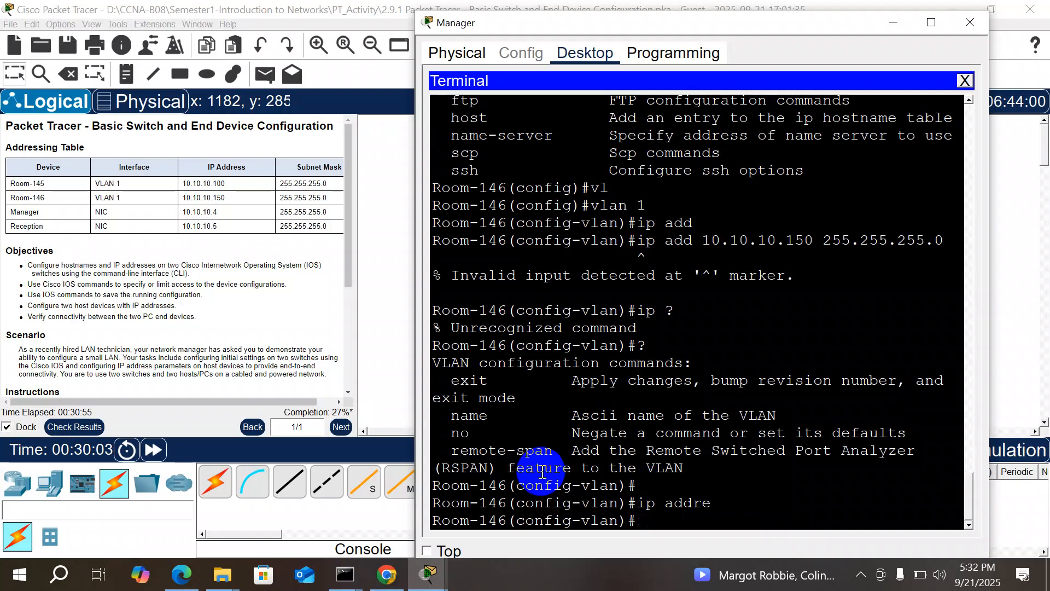
pyautogui.write('ip add')
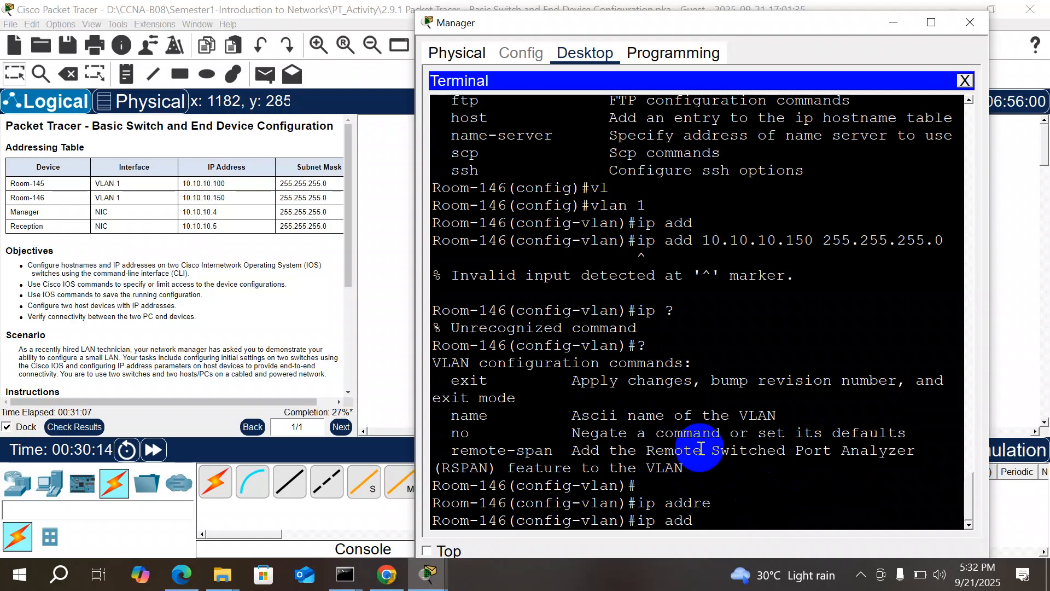
pyautogui.press('BackSpace')
pyautogui.press('BackSpace')
pyautogui.press('BackSpace')
pyautogui.press('BackSpace')
pyautogui.press('BackSpace')
pyautogui.press('BackSpace')
pyautogui.press('BackSpace')
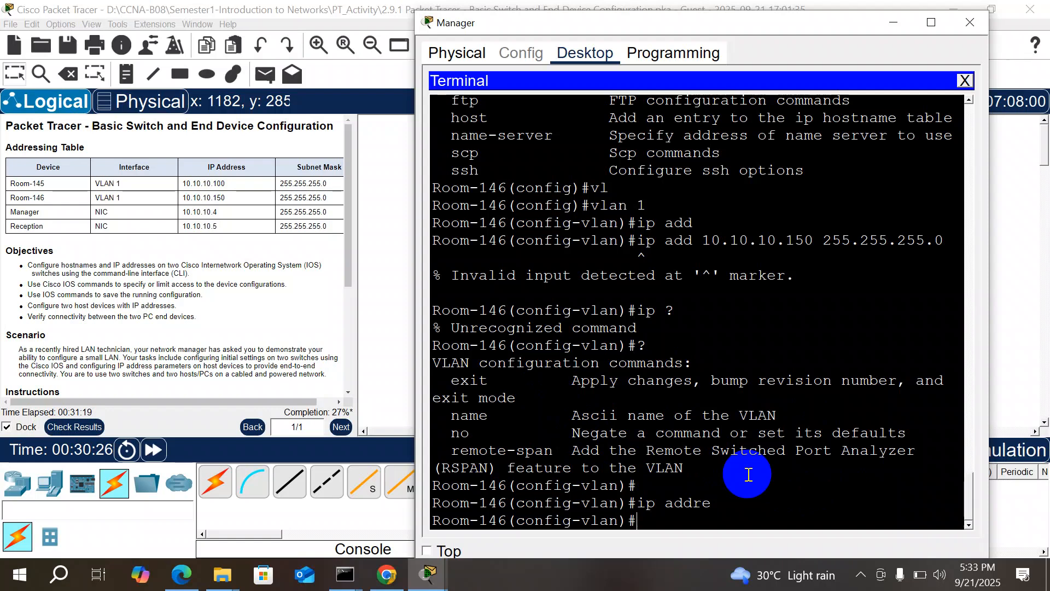
# Step: Step back through command history to the earlier vlan 1 command
pyautogui.write('banner motd "Authorize Accsee Only"')
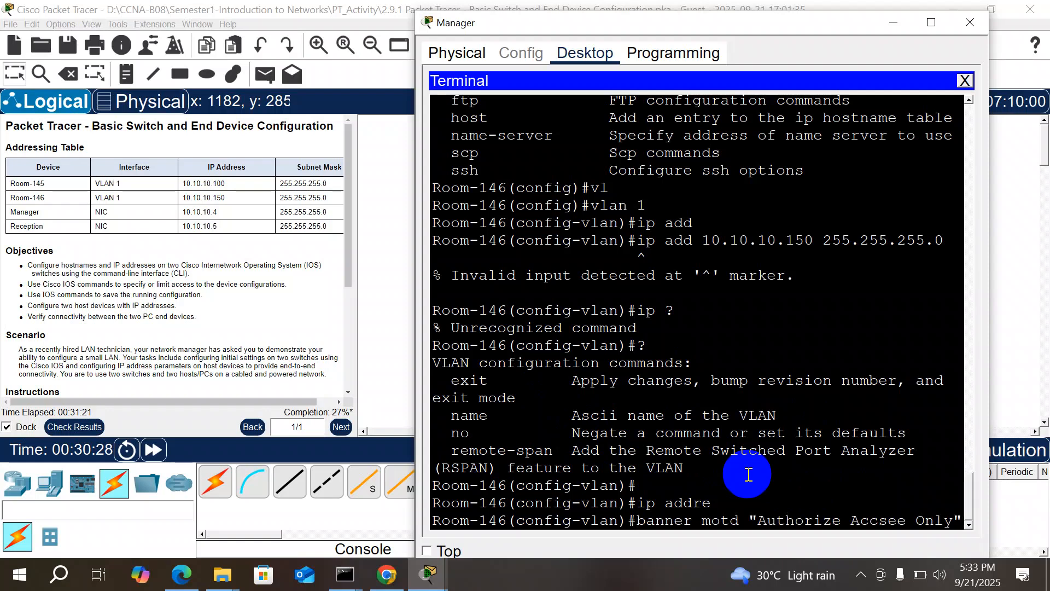
pyautogui.press('Up')
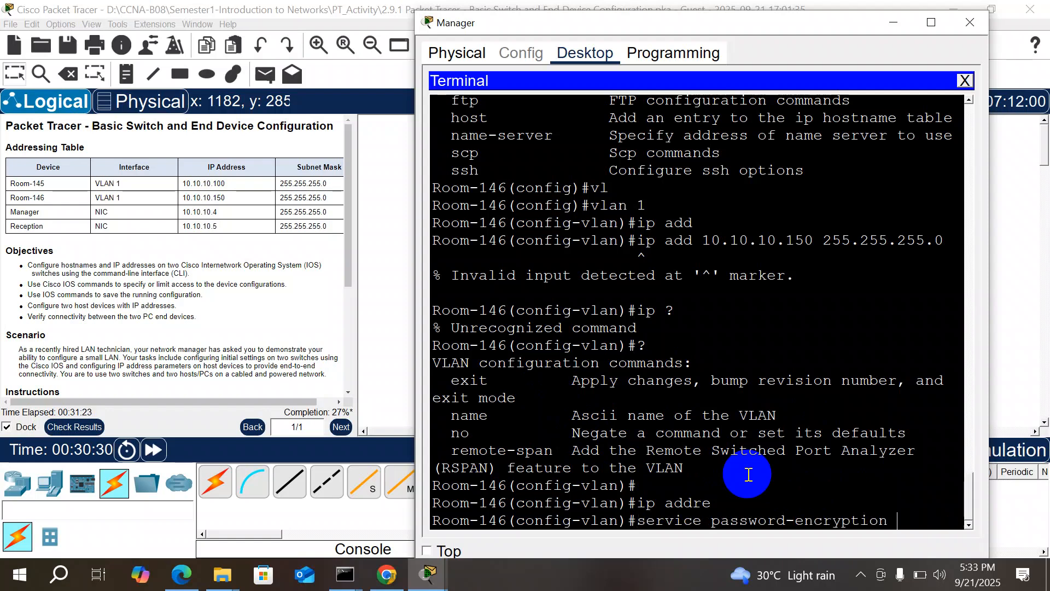
pyautogui.press('Up')
pyautogui.press('Up')
pyautogui.press('Up')
pyautogui.press('Up')
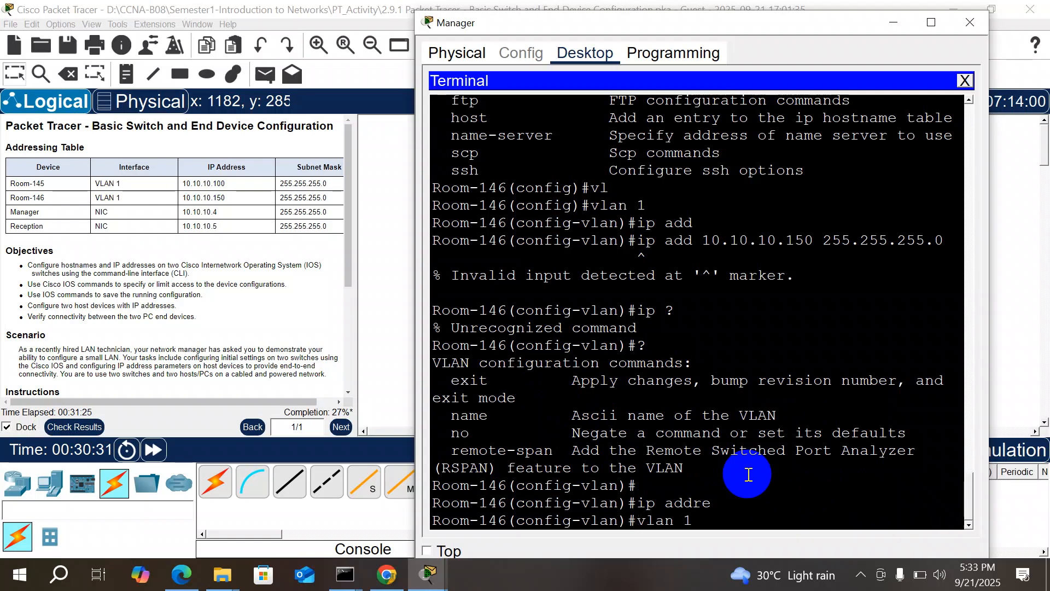
pyautogui.press('Up')
pyautogui.press('Up')
# Step: Leave VLAN configuration and enter interface vlan 1
pyautogui.press('BackSpace')
pyautogui.press('BackSpace')
pyautogui.write('exit')
pyautogui.press('Return')
pyautogui.press('Return')
pyautogui.write('in')
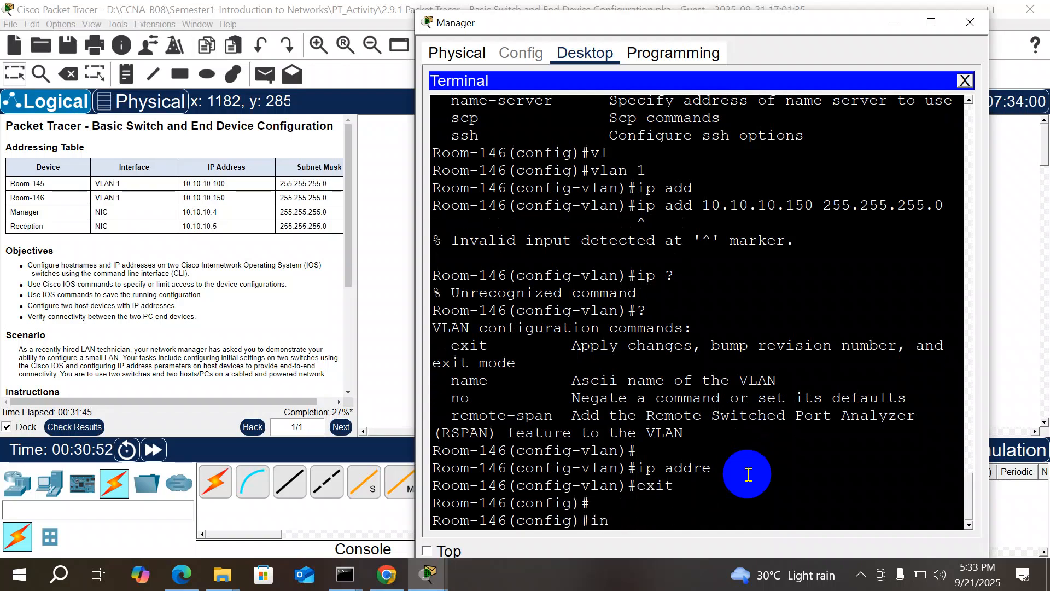
pyautogui.press('Tab')
pyautogui.write('v')
pyautogui.press('Tab')
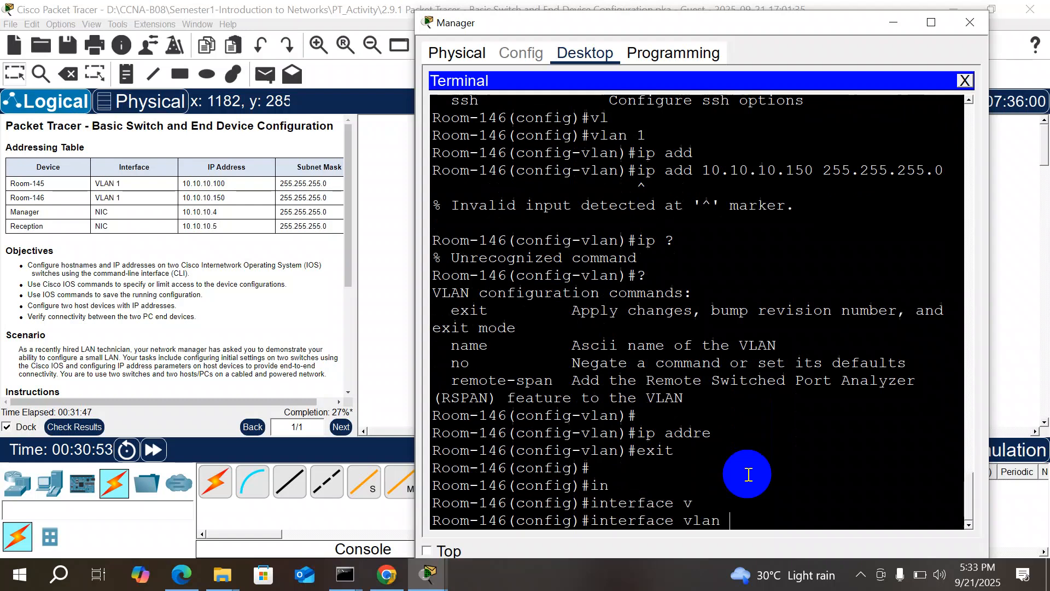
pyautogui.write('1')
pyautogui.press('Return')
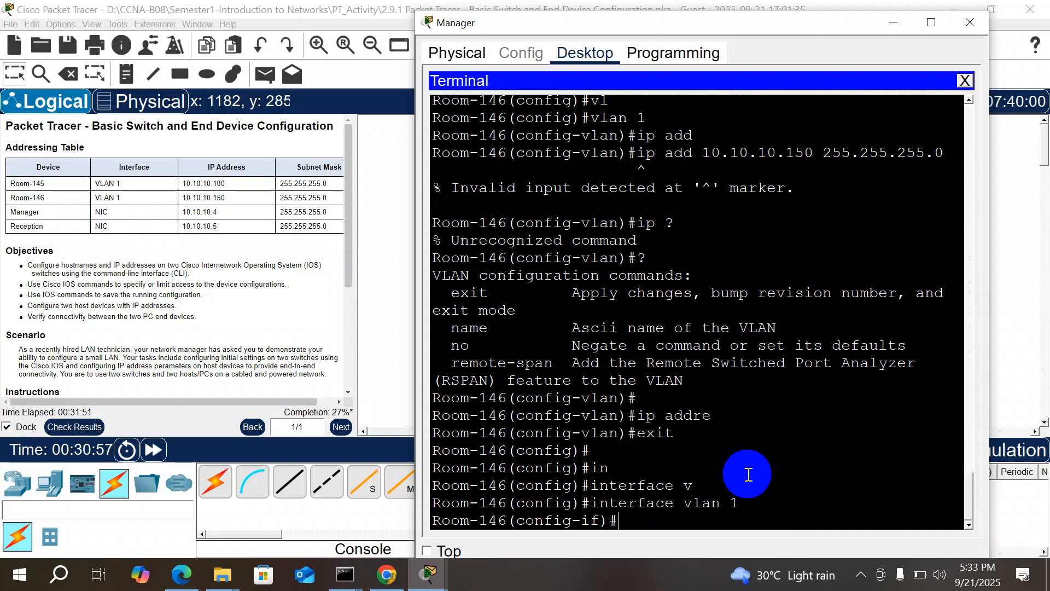
# Step: Assign 10.10.10.150 255.255.255.0 to Vlan1 and enable it with no shutdown
pyautogui.write('ip add 10.10.')
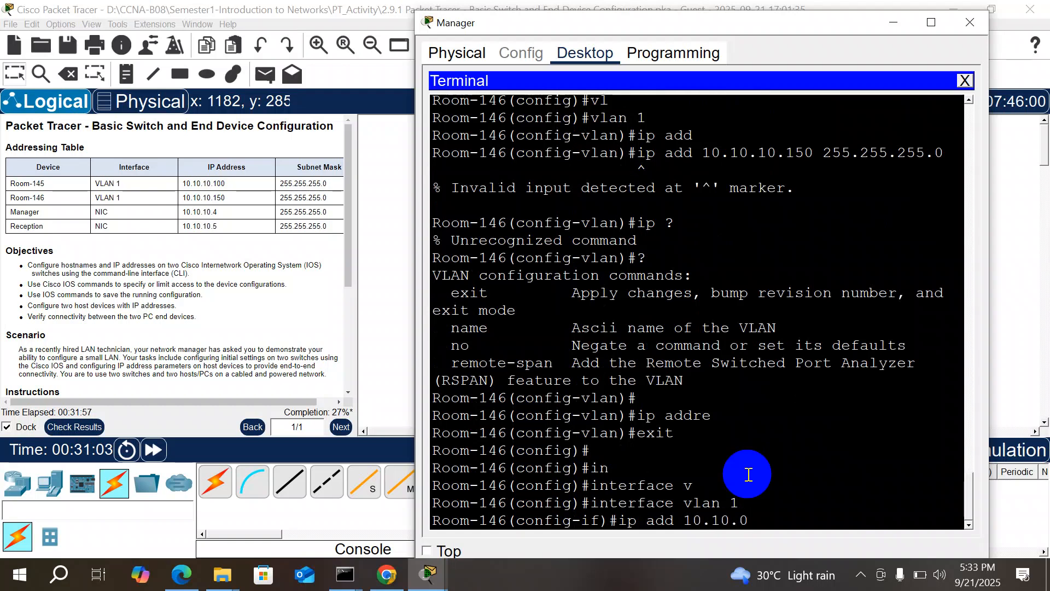
pyautogui.write('10.150 255.255.255')
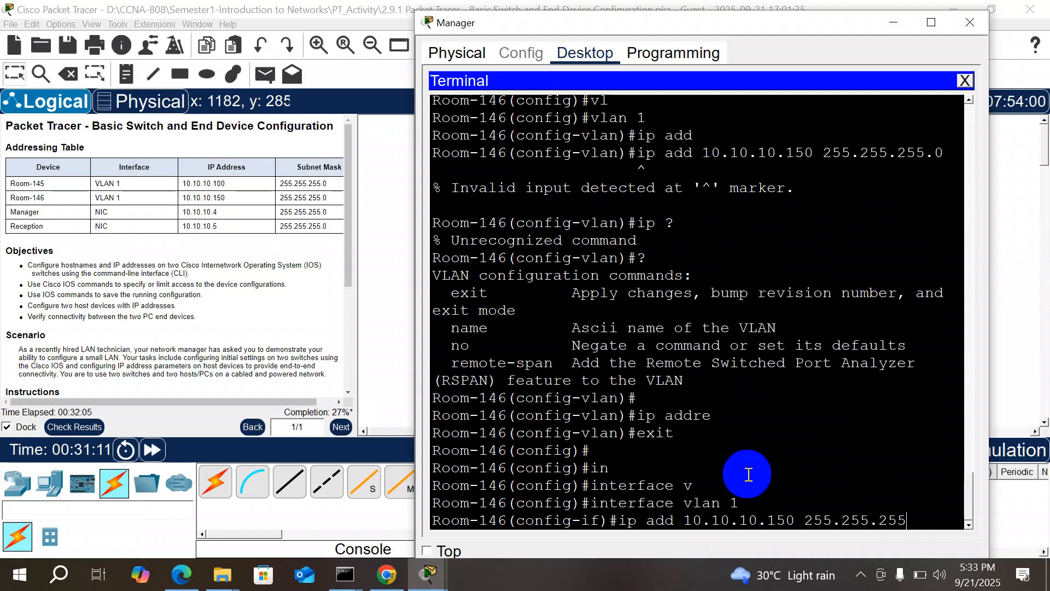
pyautogui.write('.0')
pyautogui.press('Return')
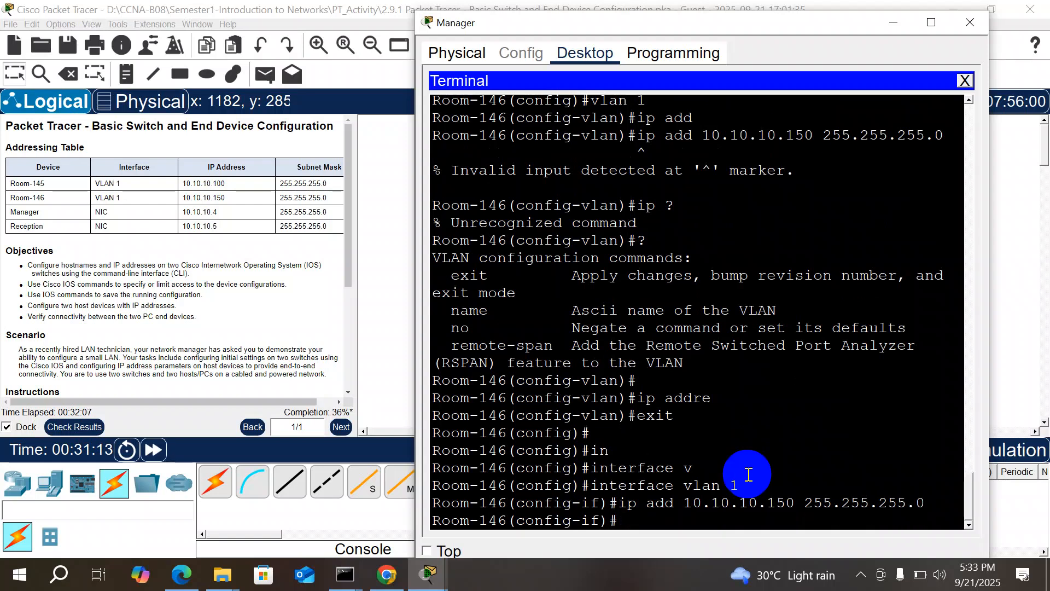
pyautogui.write('no s')
pyautogui.press('Tab')
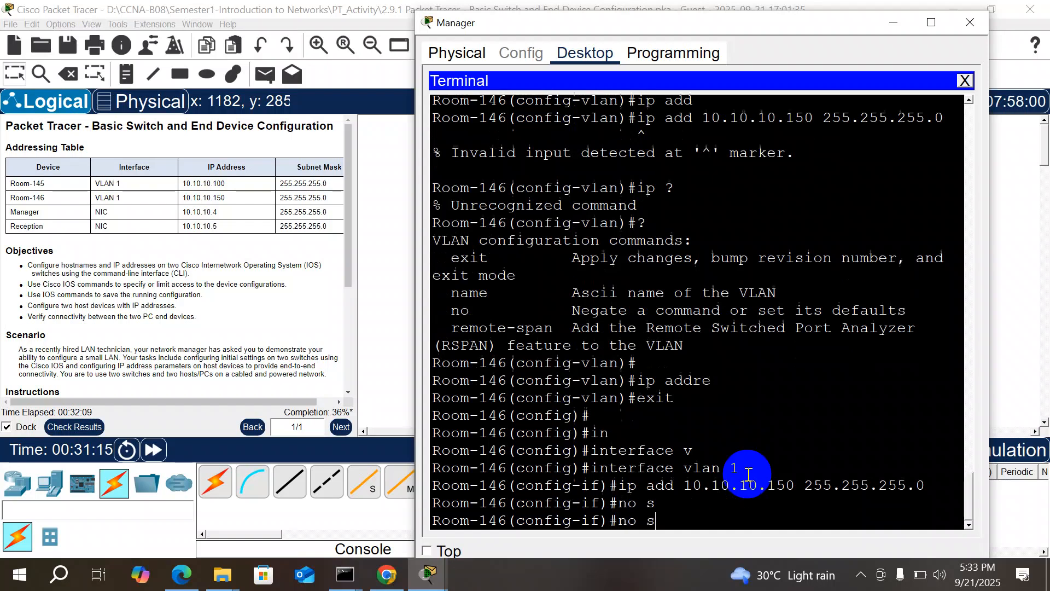
pyautogui.write('h')
pyautogui.press('Tab')
pyautogui.press('Return')
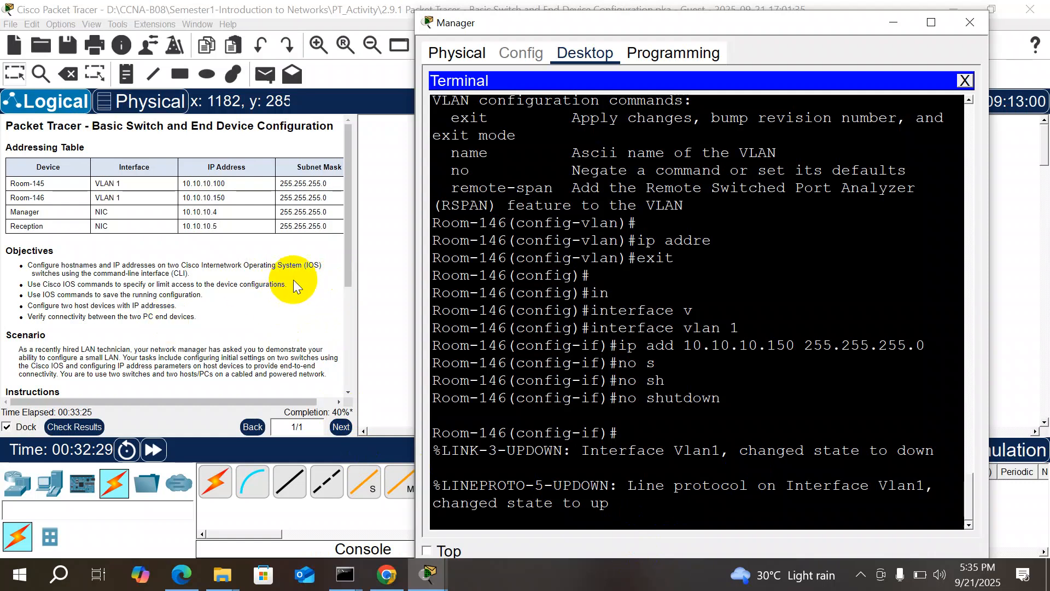
pyautogui.click(346, 274)
pyautogui.scroll(-4, 351, 287)
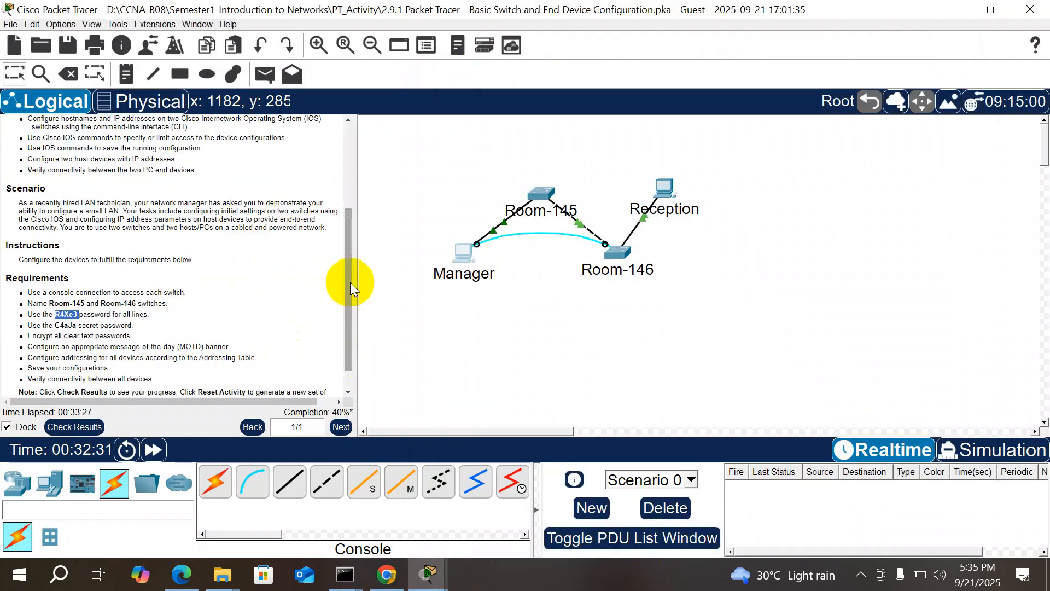
pyautogui.scroll(-2, 351, 326)
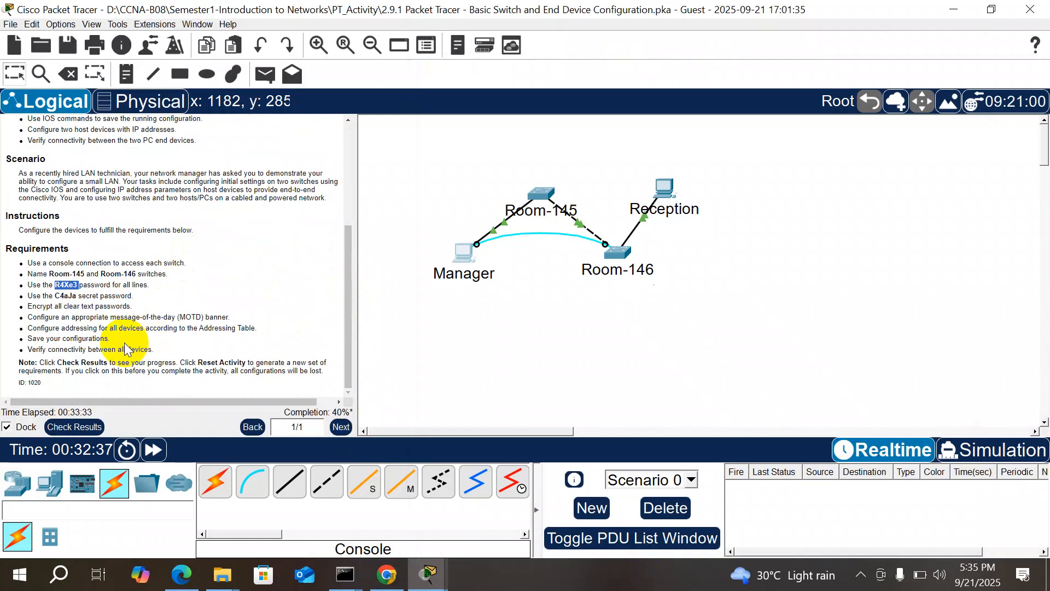
pyautogui.moveTo(109, 339); pyautogui.dragTo(38, 339)
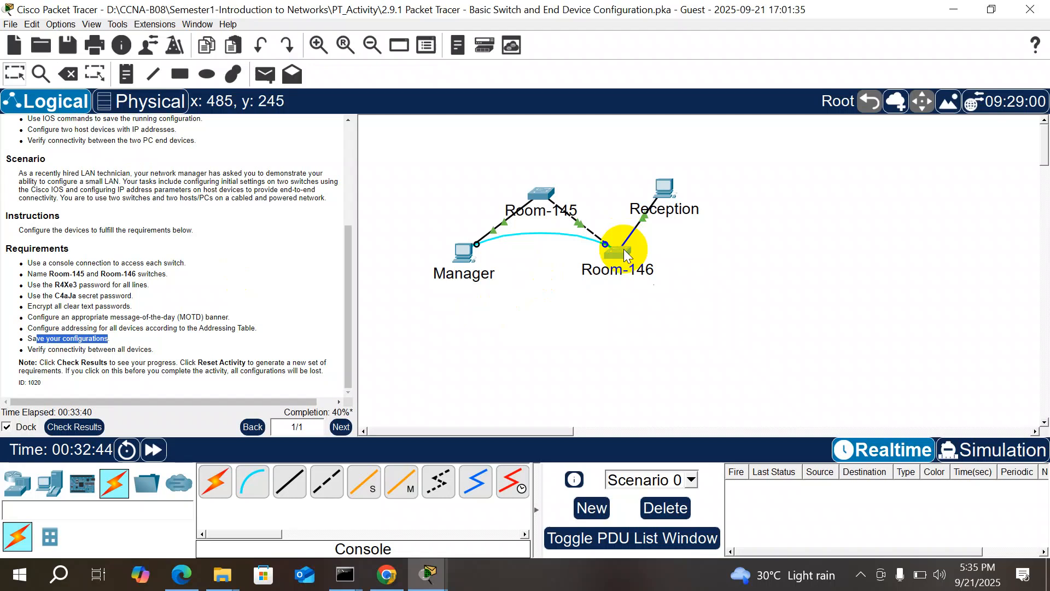
pyautogui.click(623, 248)
pyautogui.click(665, 236)
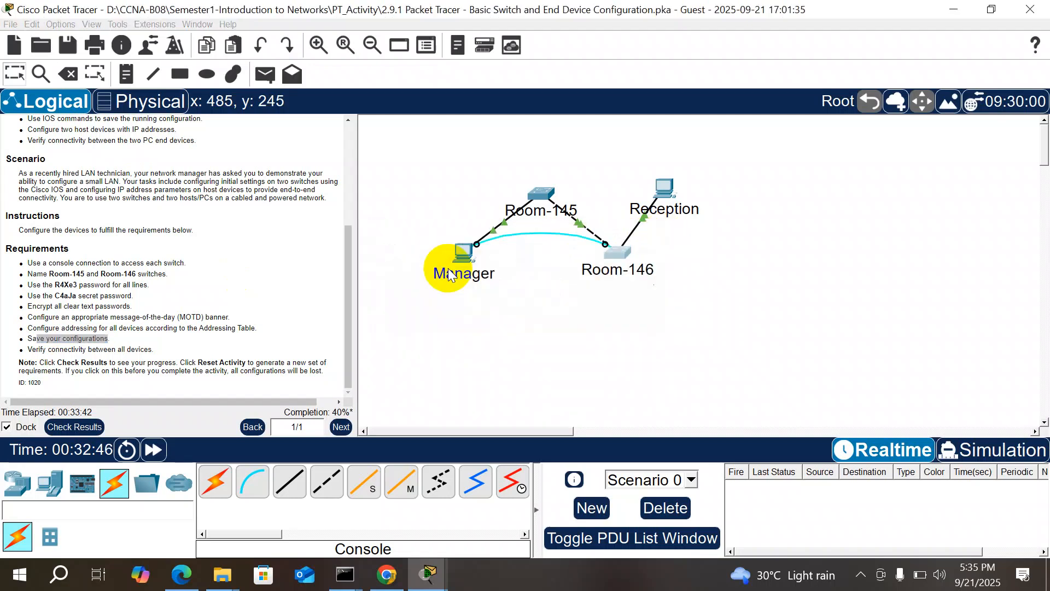
pyautogui.click(454, 257)
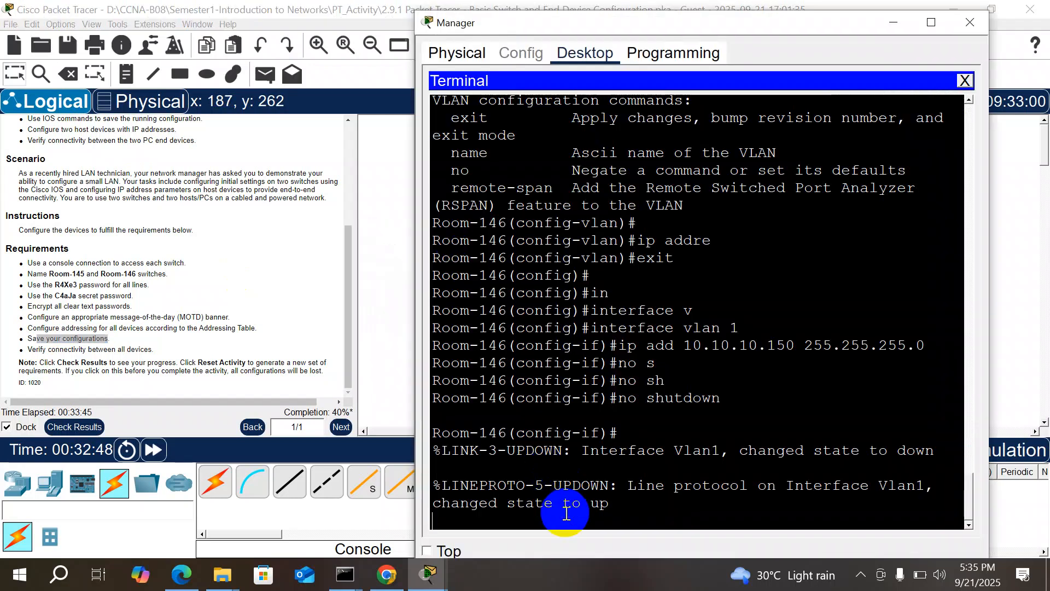
pyautogui.press('Return')
pyautogui.press('Return')
# Step: Exit interface and global configuration to the privileged prompt
pyautogui.write('exit')
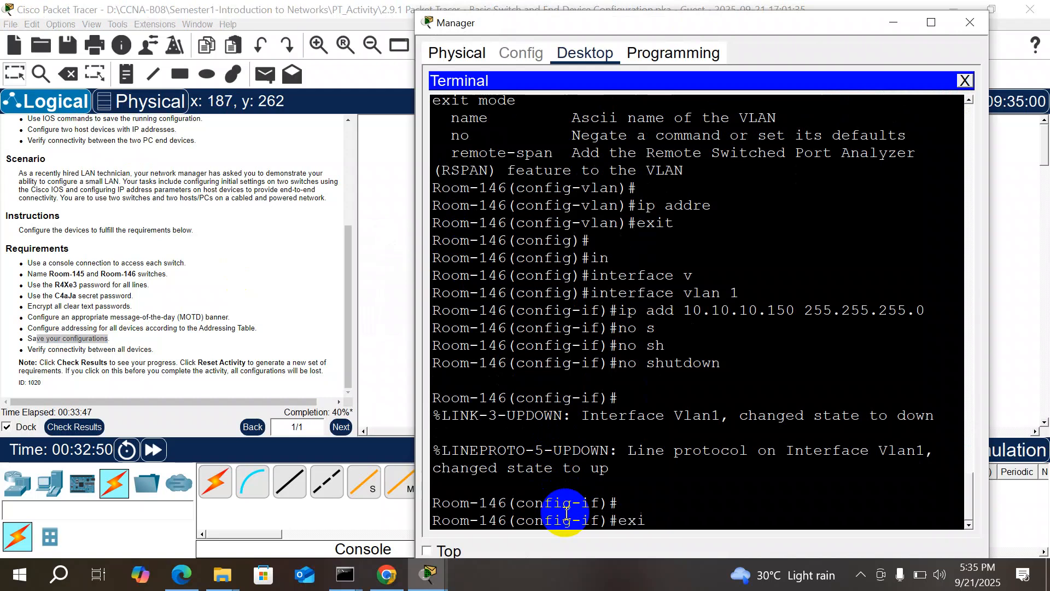
pyautogui.press('Return')
pyautogui.press('Return')
pyautogui.write('ex')
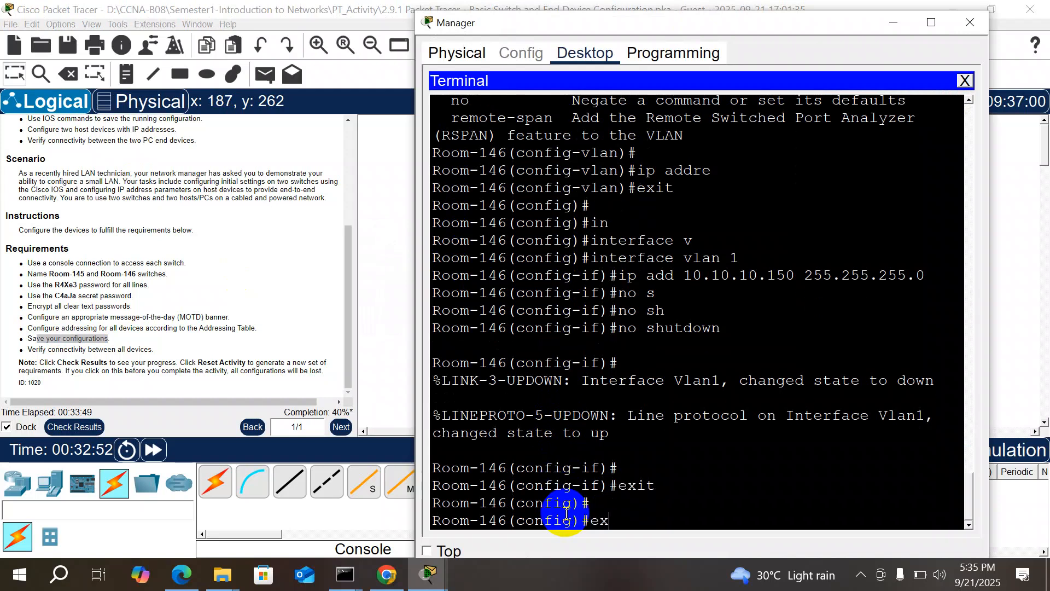
pyautogui.write('it')
pyautogui.press('Return')
pyautogui.press('Return')
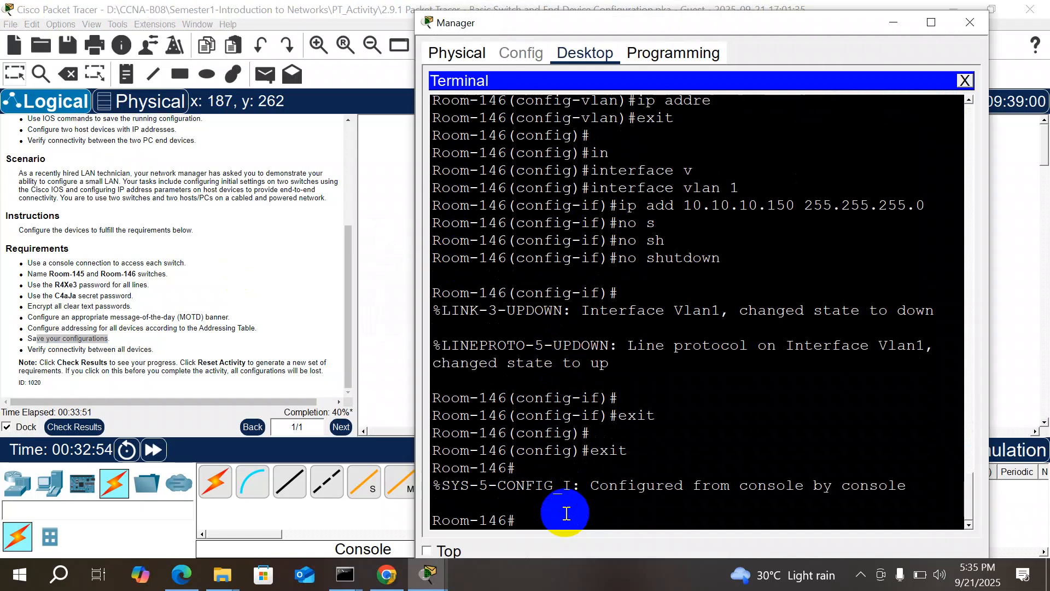
# Step: Save with copy running-config startup-config, accepting the default filename
pyautogui.write('copy')
pyautogui.press('Tab')
pyautogui.write('r')
pyautogui.press('Tab')
pyautogui.write('st')
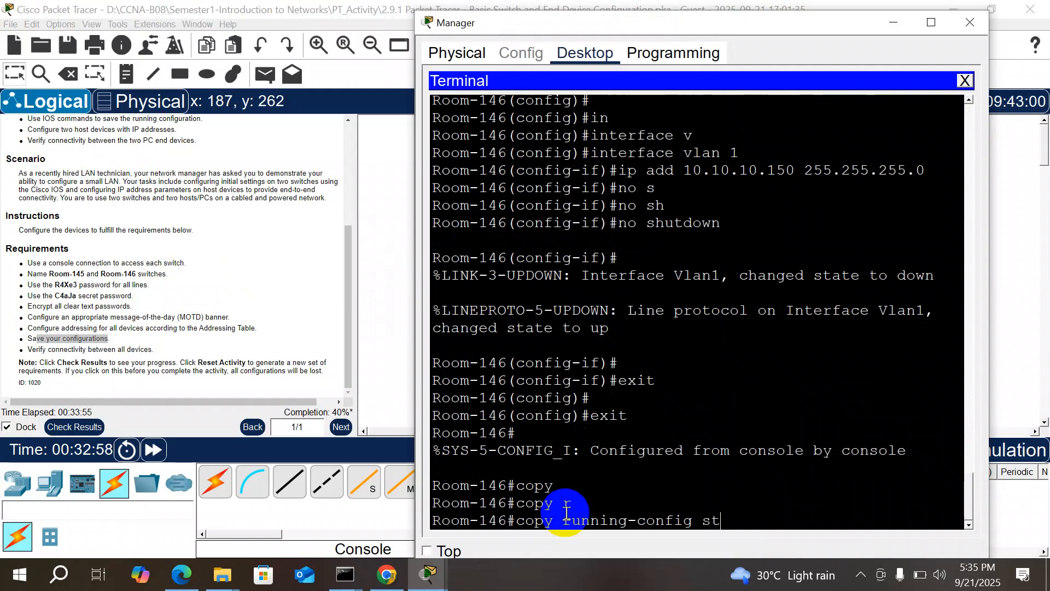
pyautogui.press('Tab')
pyautogui.press('Return')
pyautogui.press('Return')
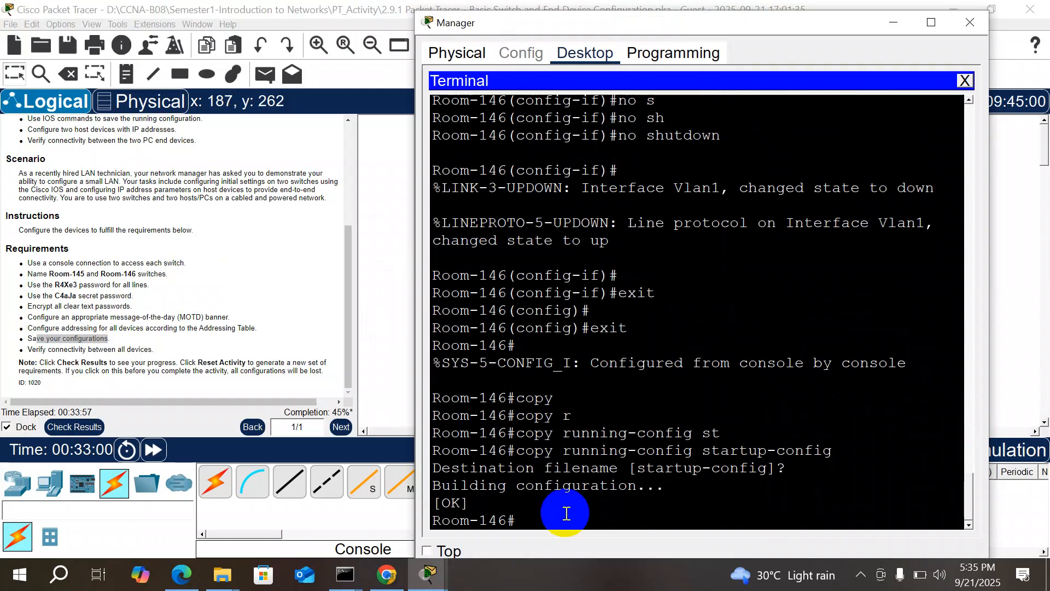
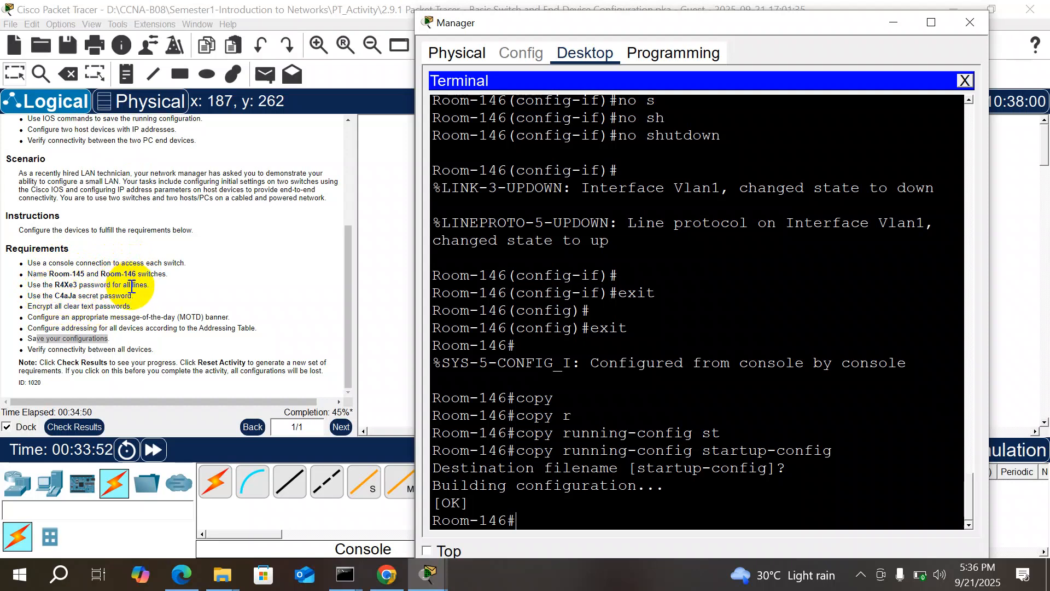
# Step: Enter global configuration with conf t and select line vty 0 4
pyautogui.write('lin')
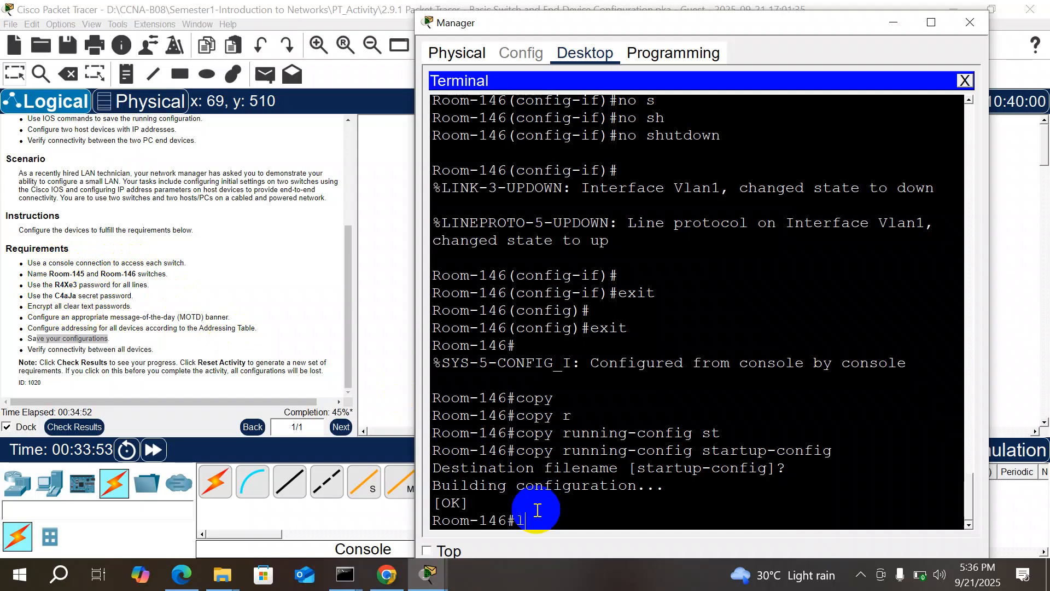
pyautogui.press('Tab')
pyautogui.write('e')
pyautogui.press('BackSpace')
pyautogui.press('BackSpace')
pyautogui.press('BackSpace')
pyautogui.press('BackSpace')
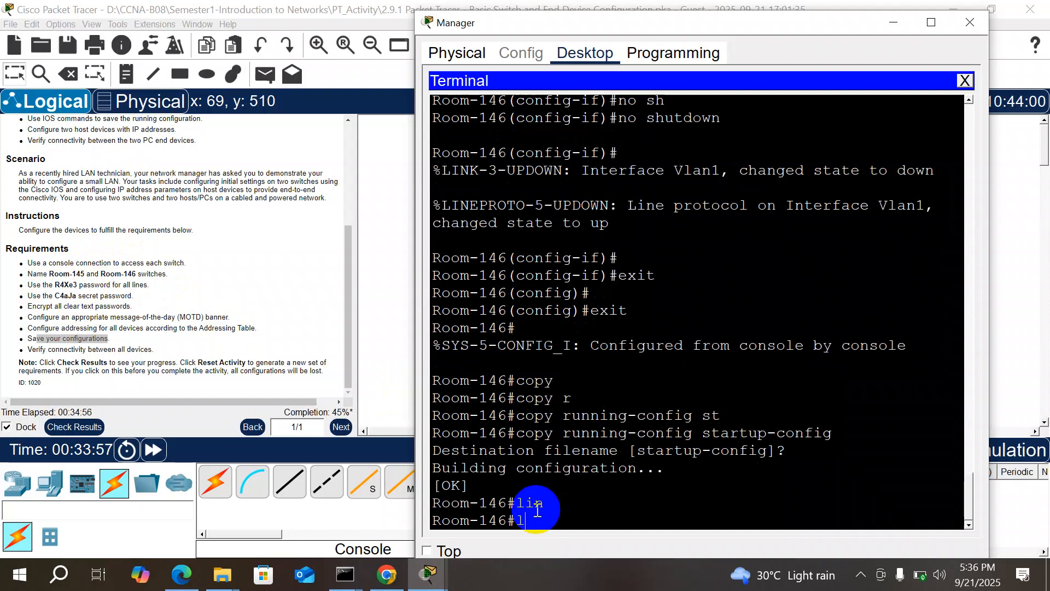
pyautogui.write('conf t')
pyautogui.press('Return')
pyautogui.write('lin')
pyautogui.press('Tab')
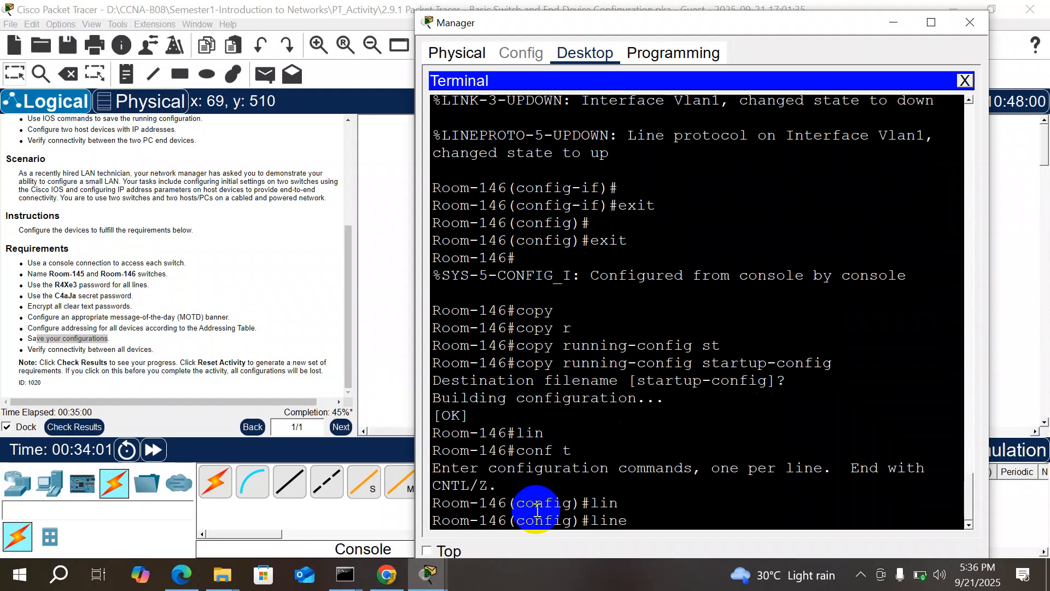
pyautogui.write('v')
pyautogui.press('Tab')
pyautogui.write('0 4')
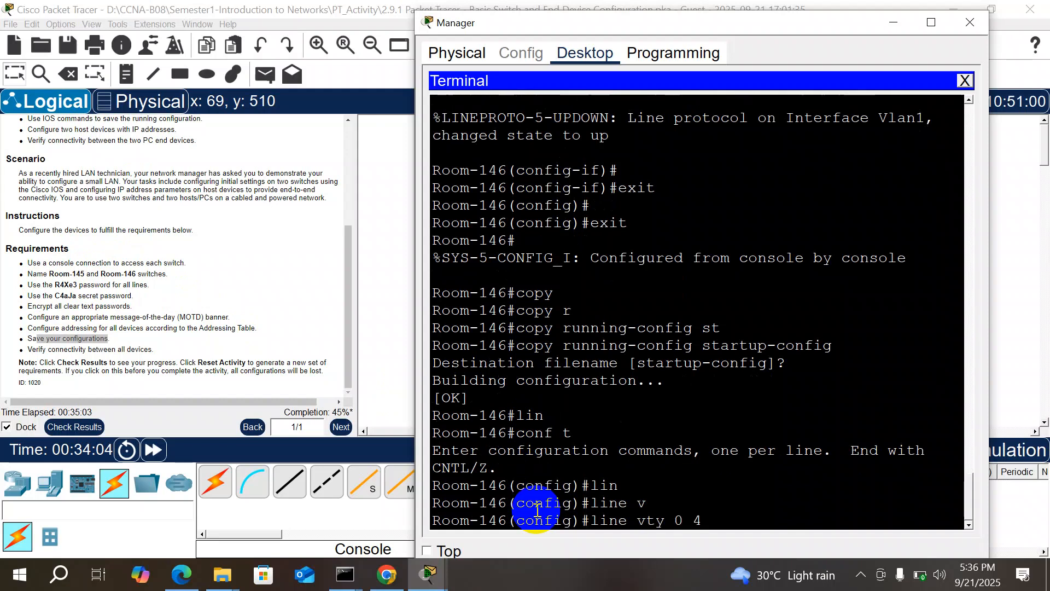
pyautogui.press('Return')
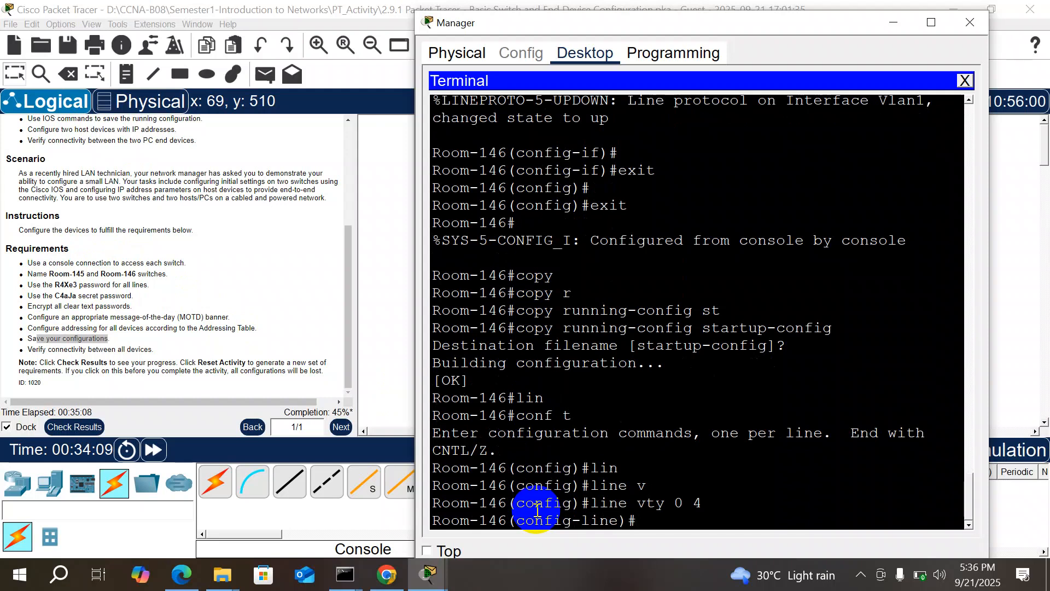
# Step: Set the vty password to the one copied from the activity instructions and require login
pyautogui.write('pas')
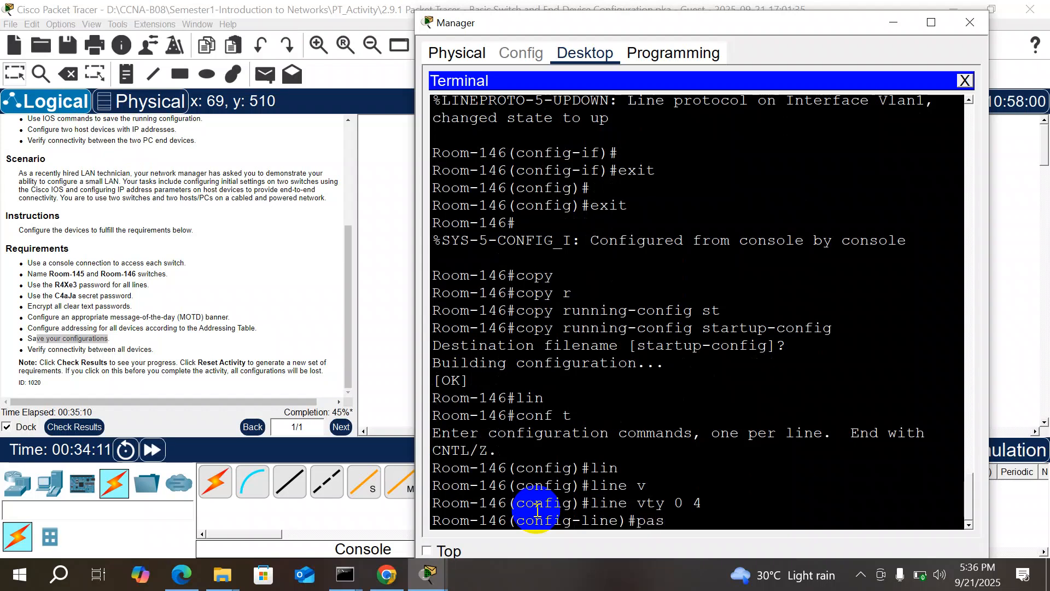
pyautogui.write('s')
pyautogui.press('Tab')
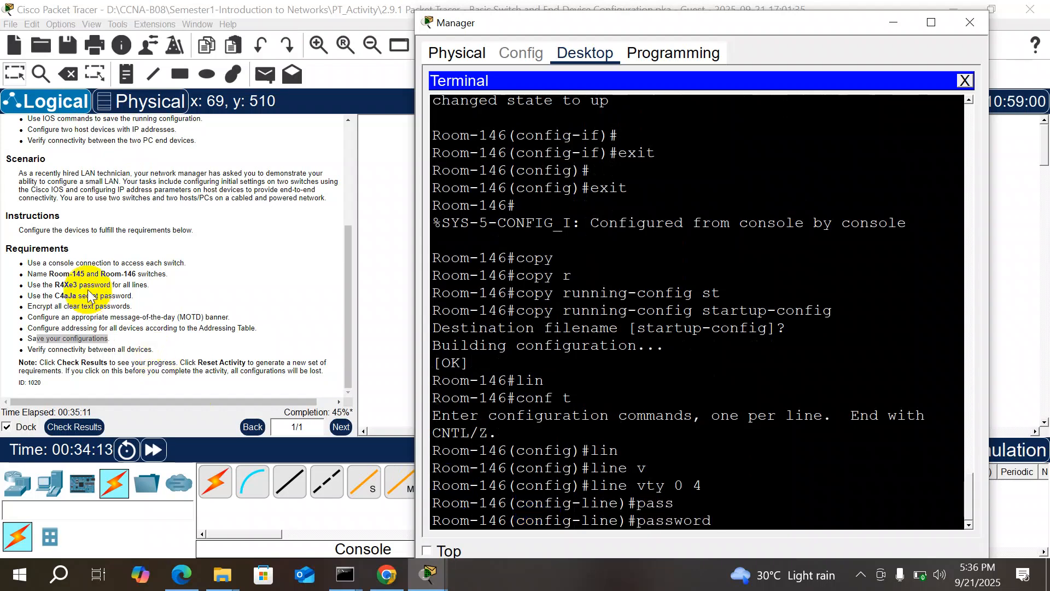
pyautogui.click(75, 286)
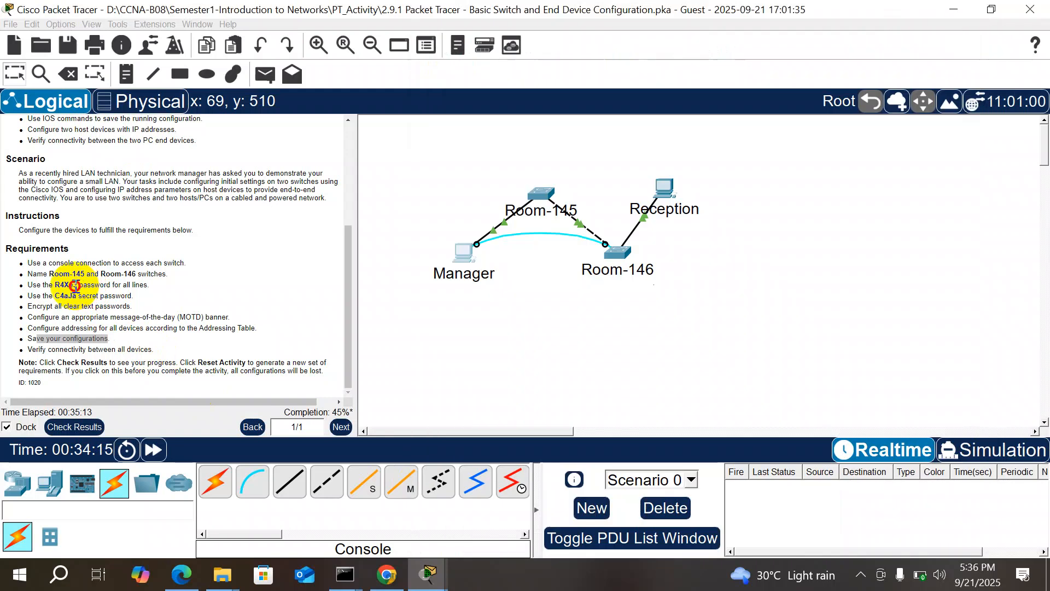
pyautogui.doubleClick(59, 285)
pyautogui.rightClick(58, 285)
pyautogui.click(89, 300)
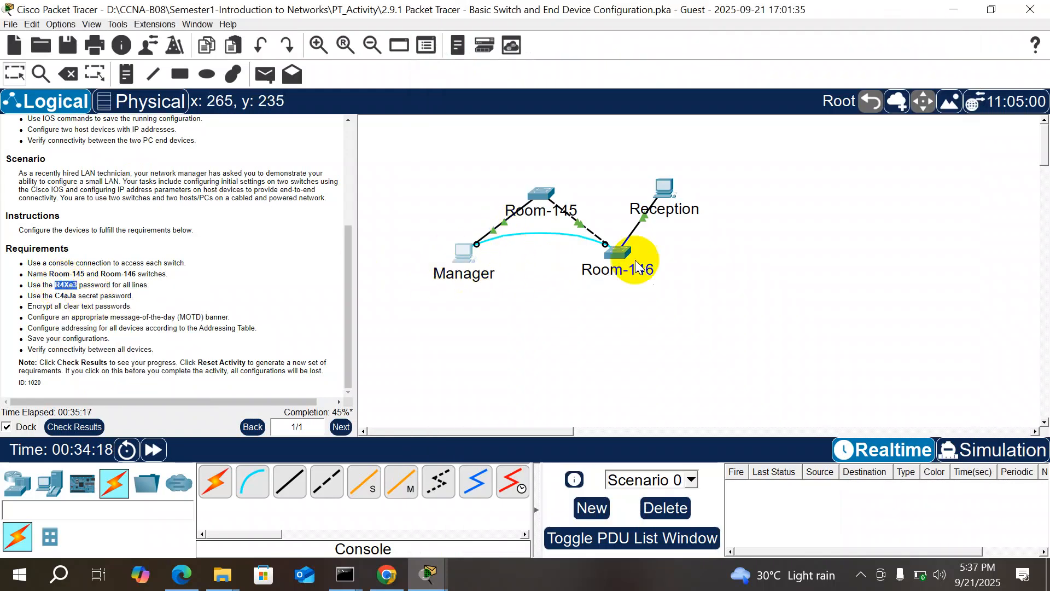
pyautogui.click(459, 252)
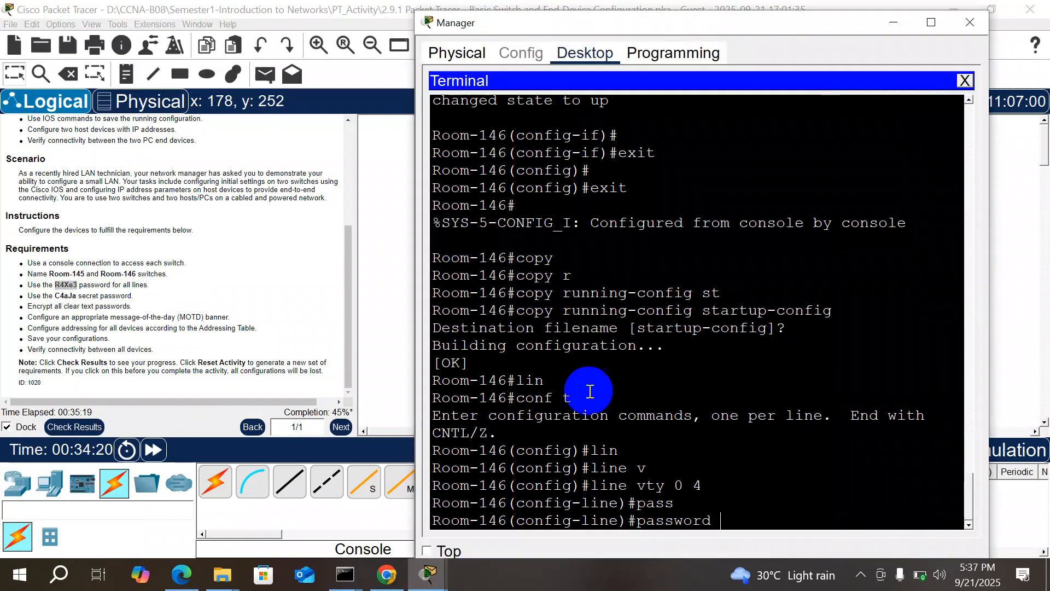
pyautogui.rightClick(741, 522)
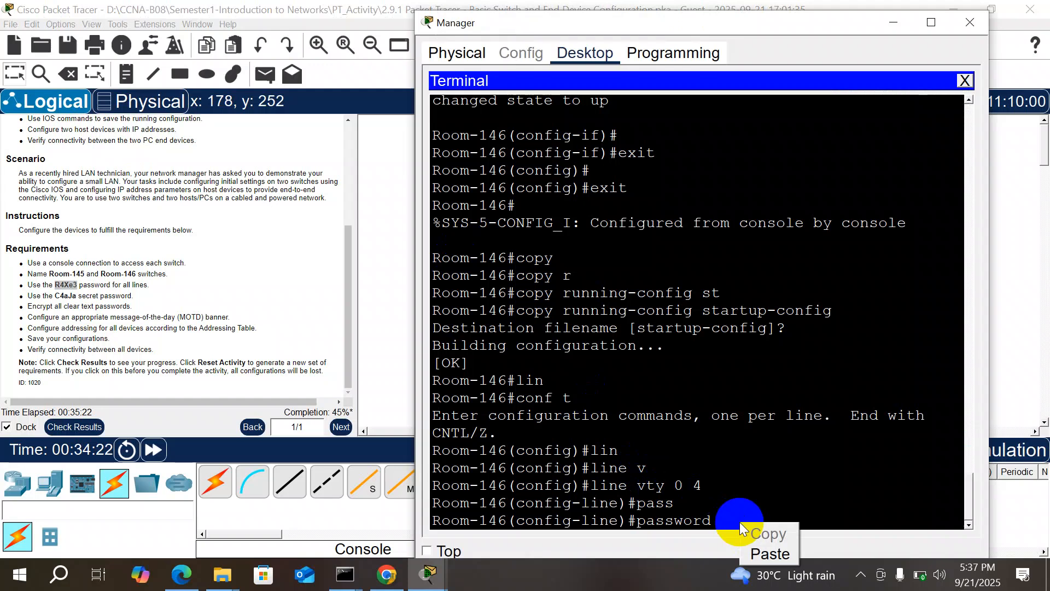
pyautogui.click(758, 547)
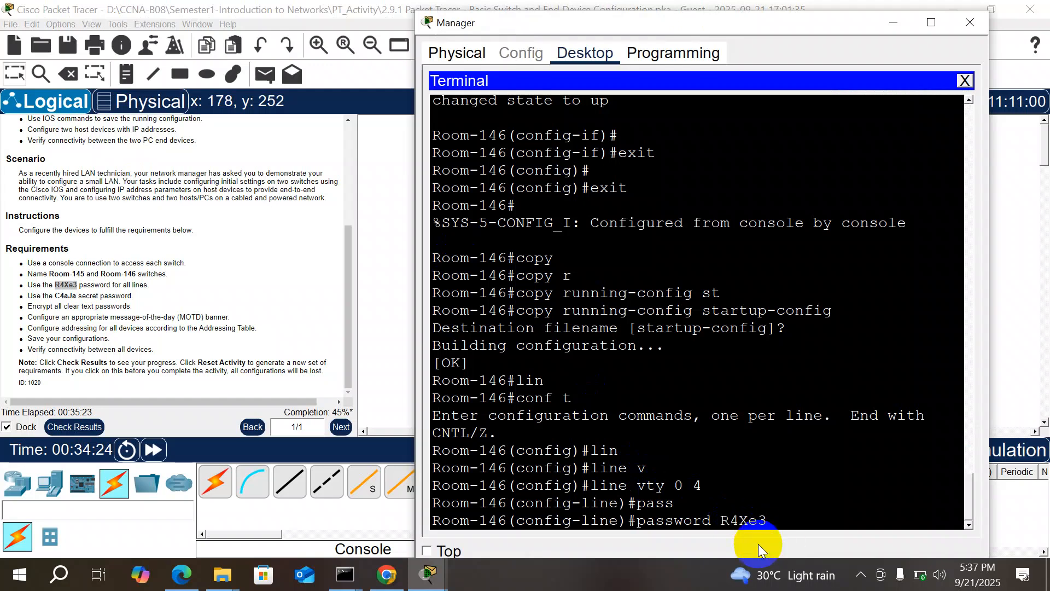
pyautogui.press('Return')
pyautogui.write('login')
pyautogui.press('Return')
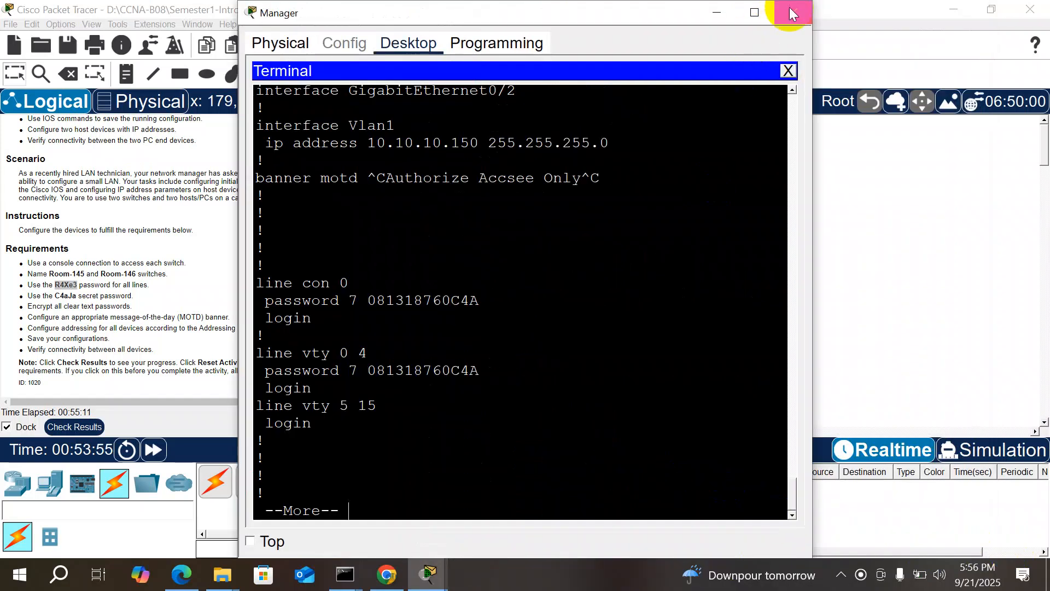
# Step: Close the Manager PC window and return to the network topology
pyautogui.click(791, 11)
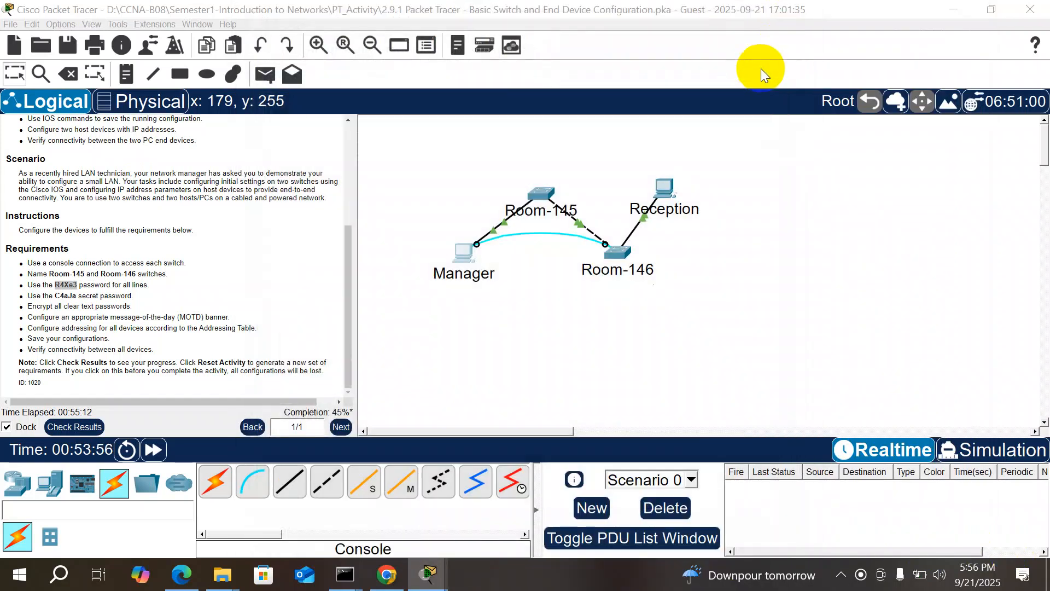
pyautogui.click(594, 242)
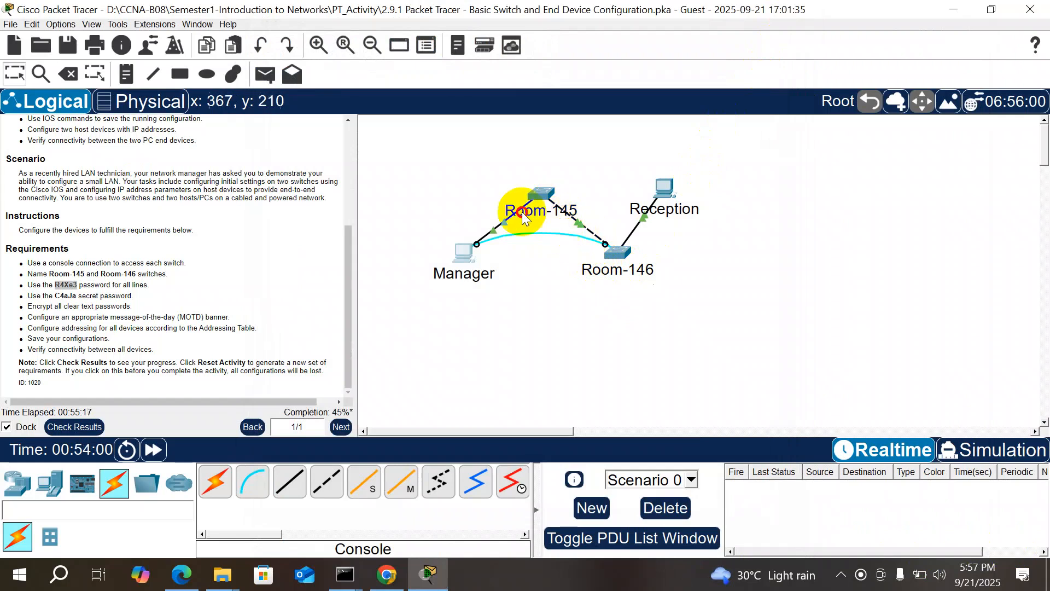
pyautogui.click(592, 241)
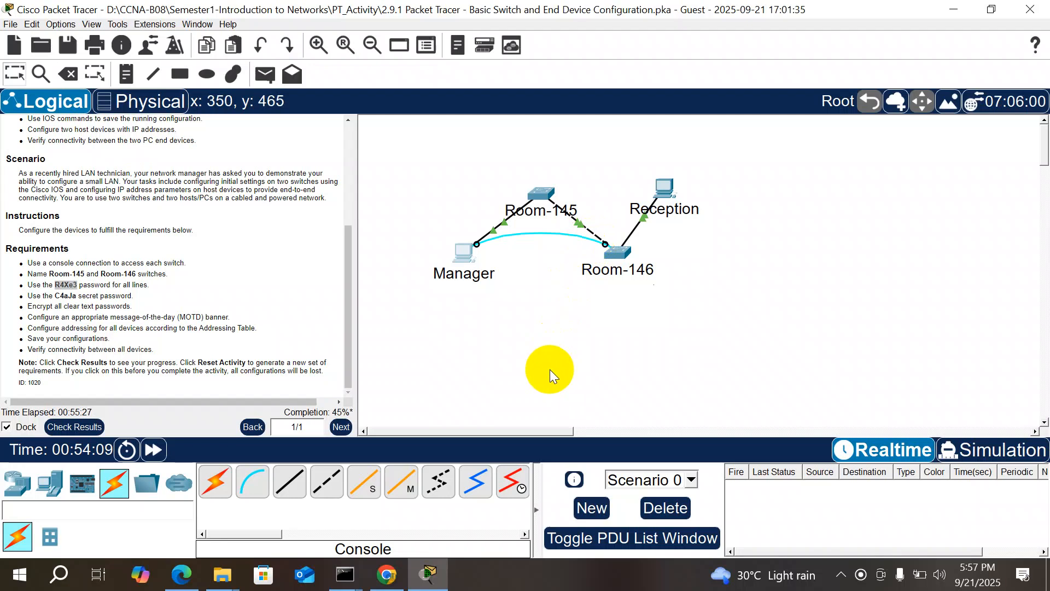
pyautogui.click(541, 282)
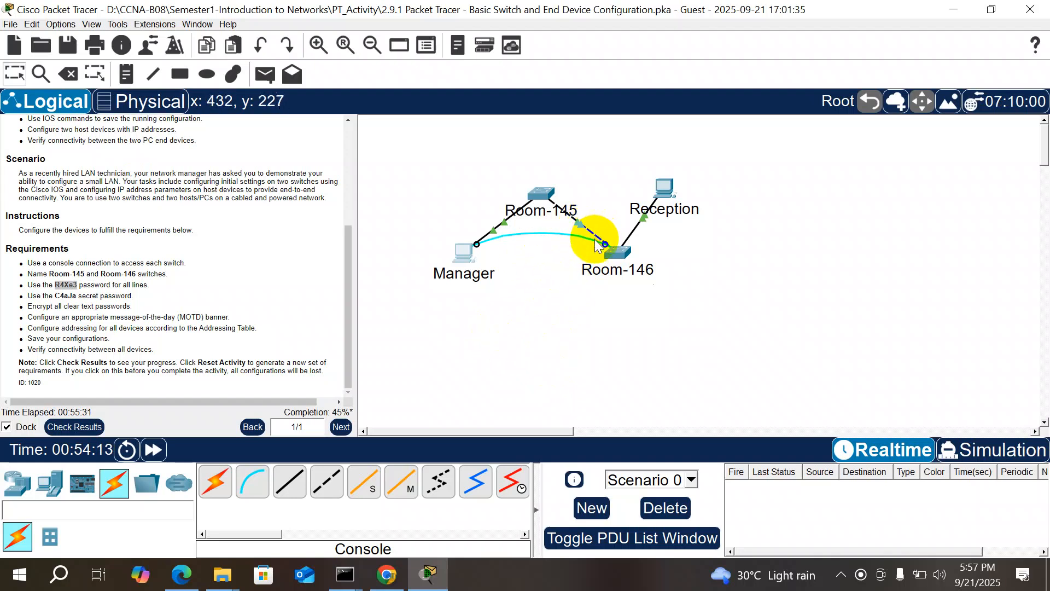
pyautogui.click(551, 322)
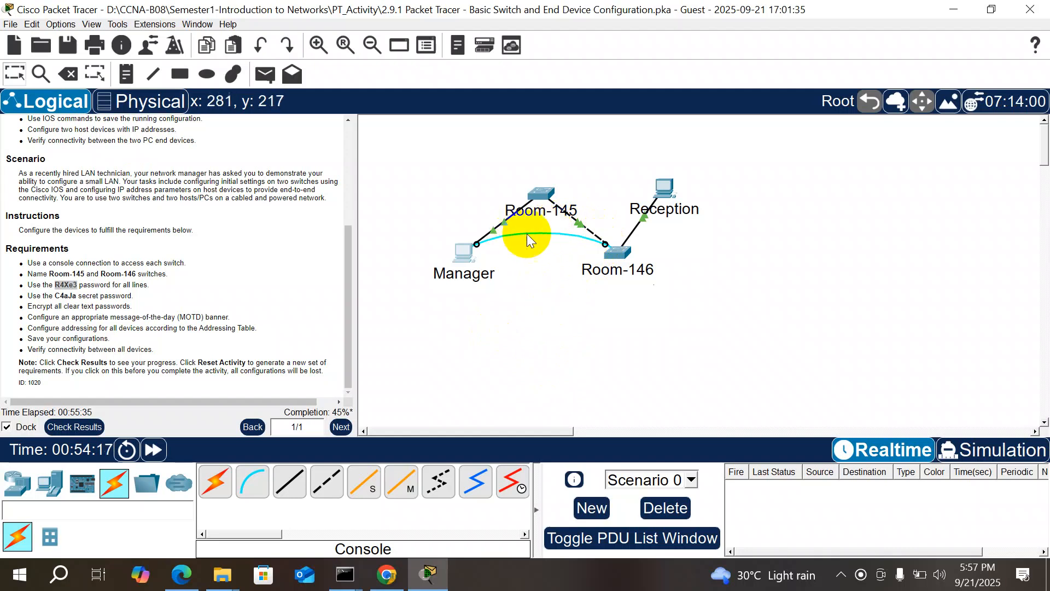
pyautogui.click(602, 244)
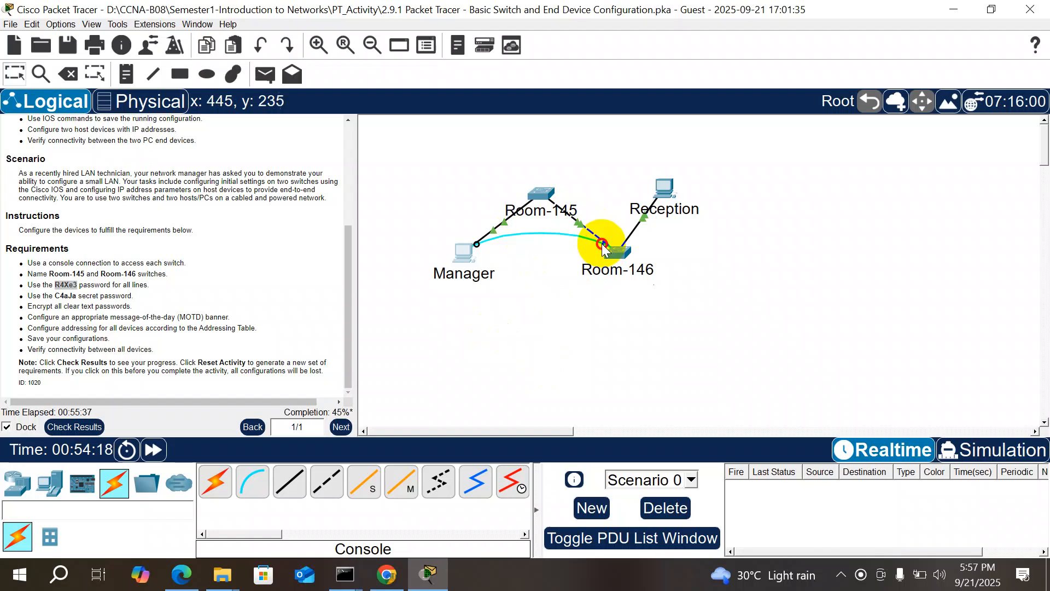
# Step: Connect a console cable from Reception's RS 232 port to Room-145's Console port
pyautogui.click(252, 481)
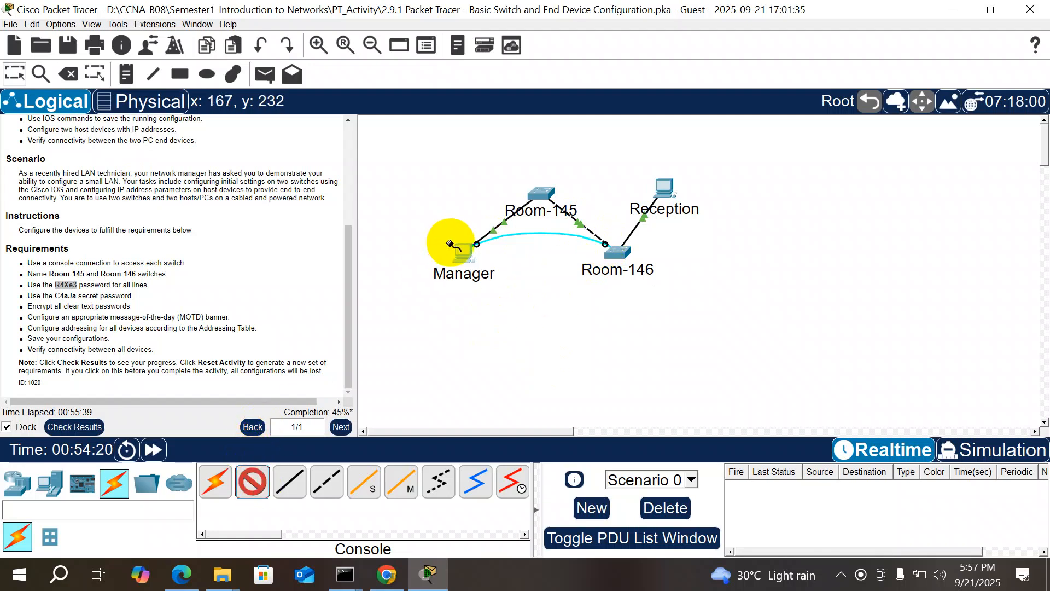
pyautogui.click(667, 188)
pyautogui.click(668, 188)
pyautogui.click(549, 196)
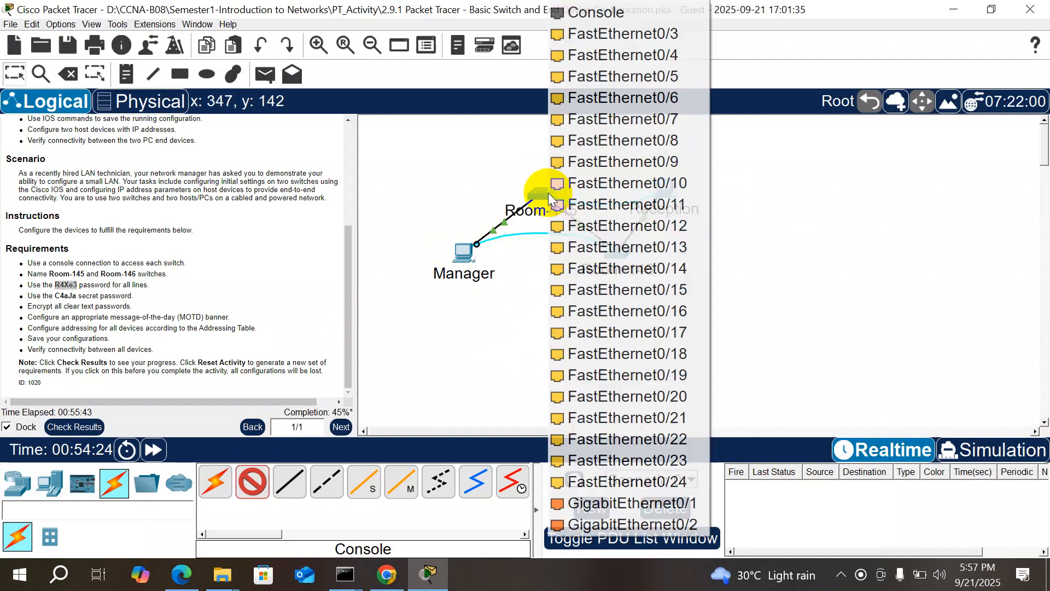
pyautogui.click(607, 12)
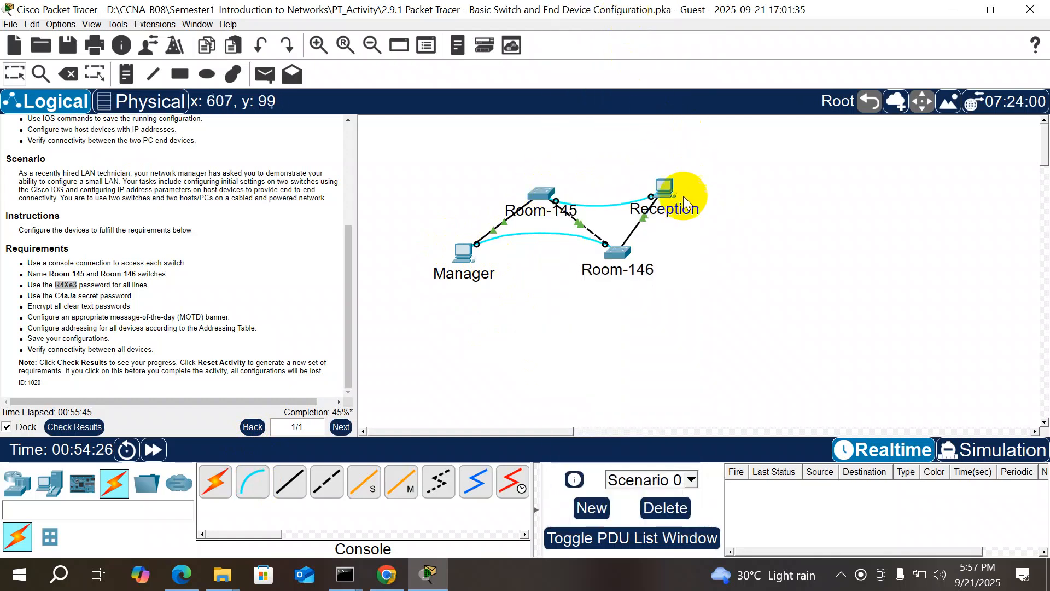
# Step: Open the Terminal application on the Reception PC's desktop
pyautogui.click(669, 189)
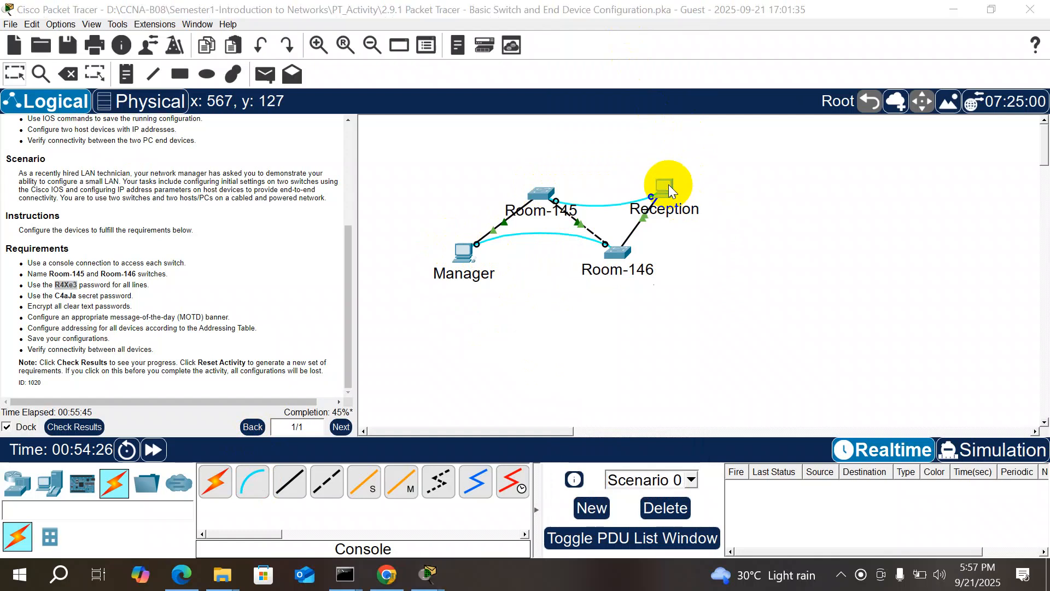
pyautogui.click(407, 42)
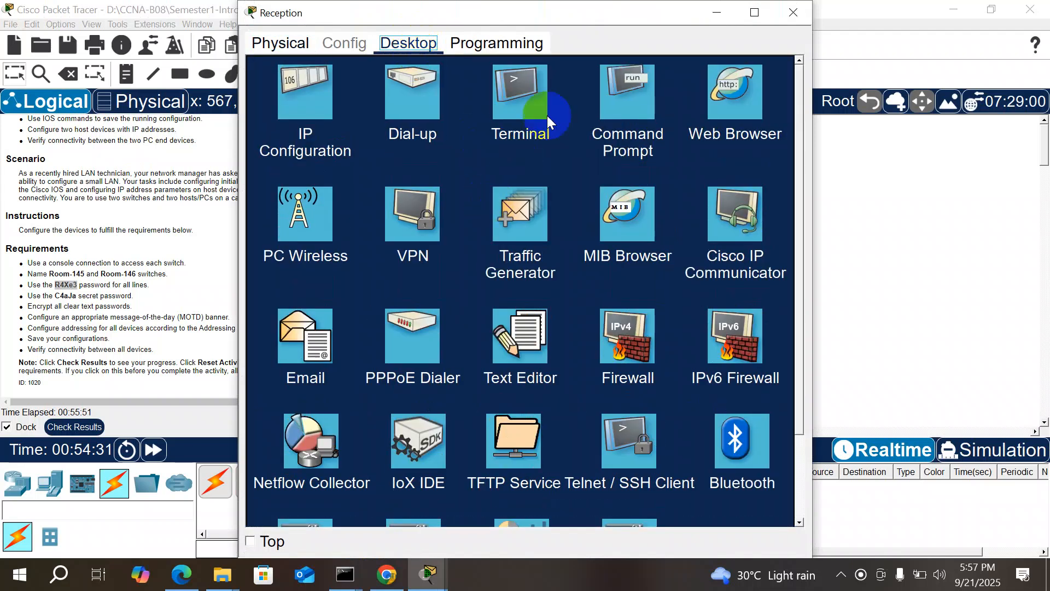
pyautogui.click(547, 116)
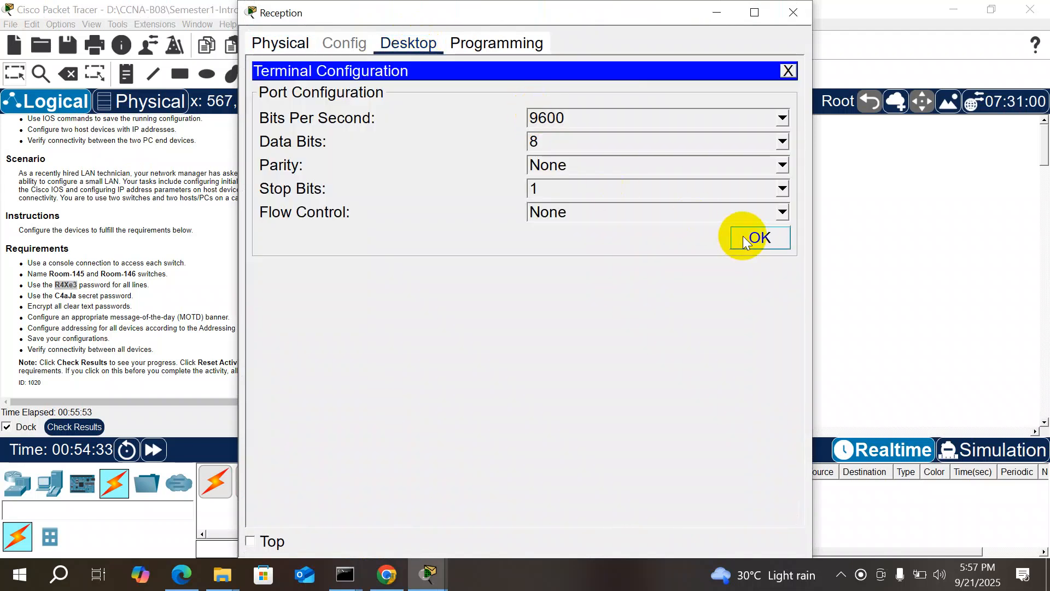
# Step: Connect with the default terminal settings, then exit the Room-145 console session
pyautogui.click(745, 241)
pyautogui.press('Return')
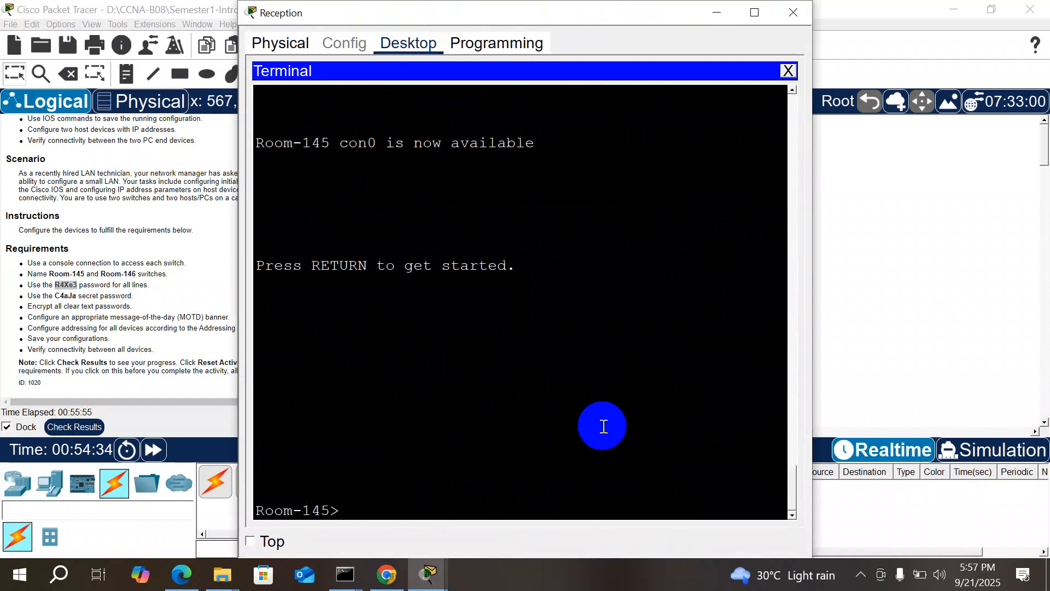
pyautogui.press('Return')
pyautogui.press('Return')
pyautogui.press('Return')
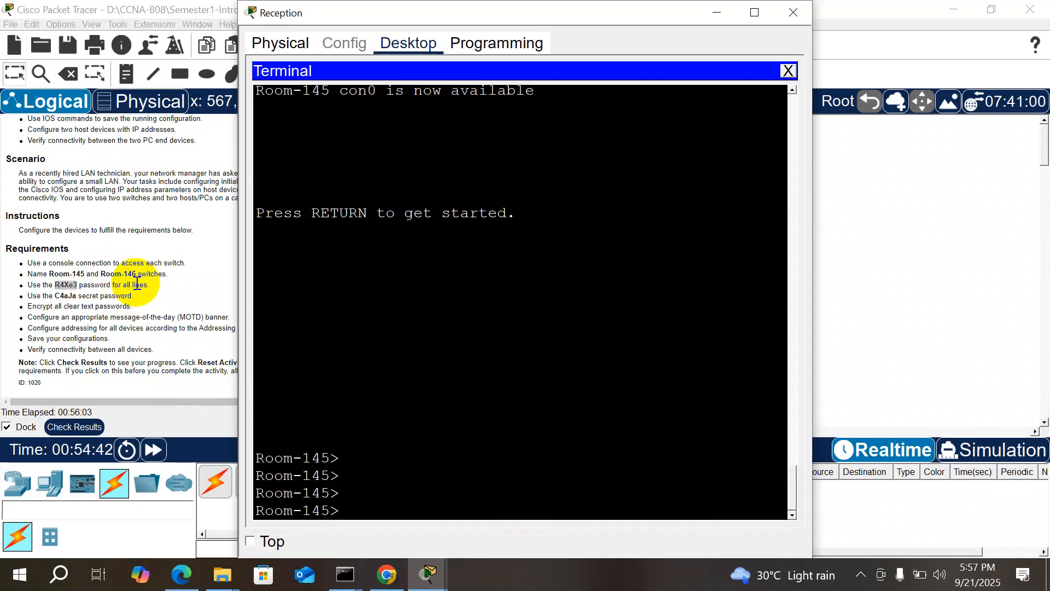
pyautogui.write('exit')
pyautogui.press('Return')
pyautogui.press('Return')
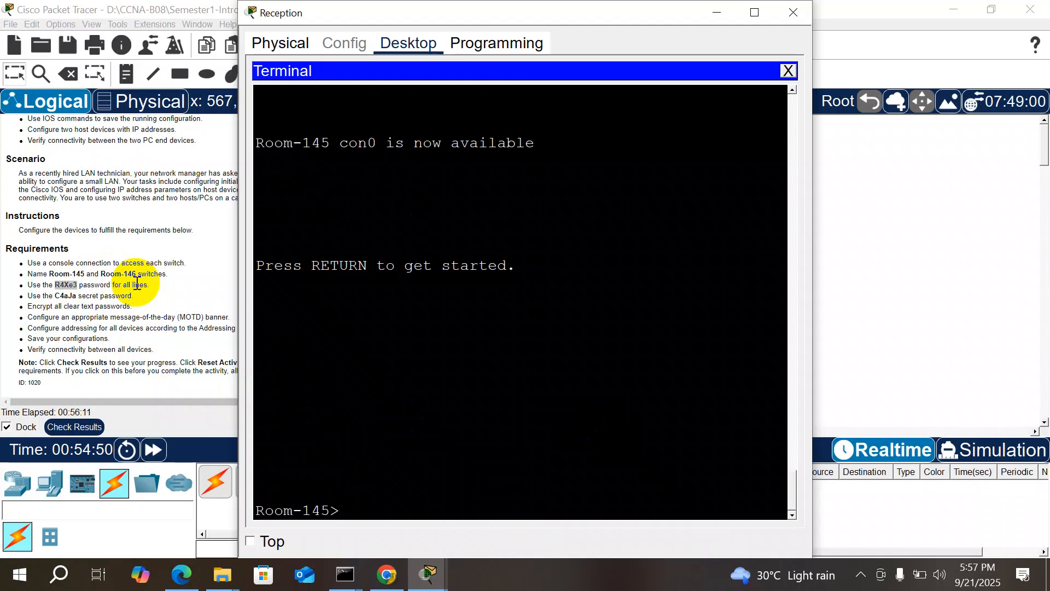
# Step: Log back in and reach the Room-145# prompt with en
pyautogui.write('li')
pyautogui.write('n')
pyautogui.press('BackSpace')
pyautogui.press('BackSpace')
pyautogui.press('BackSpace')
pyautogui.write('en')
pyautogui.press('Return')
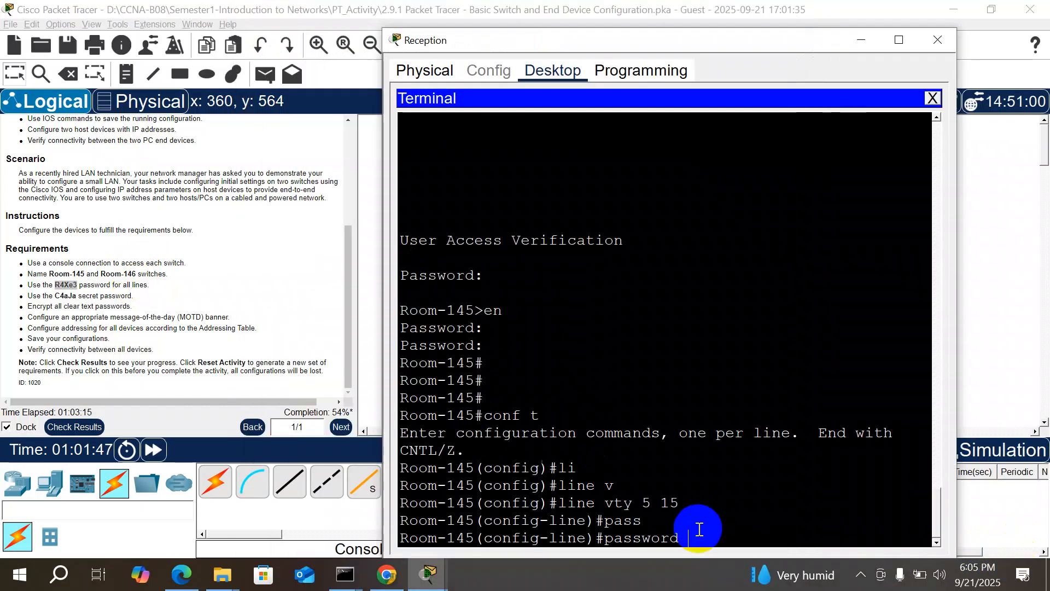
# Step: Apply the pasted line password and login to vty lines 5 15
pyautogui.rightClick(700, 529)
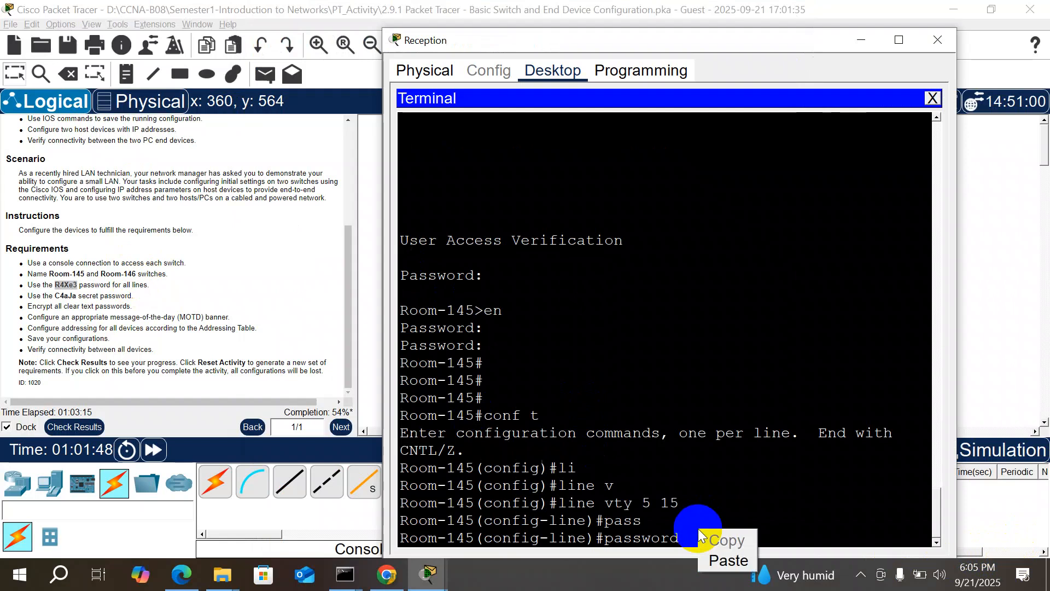
pyautogui.click(718, 556)
pyautogui.press('Return')
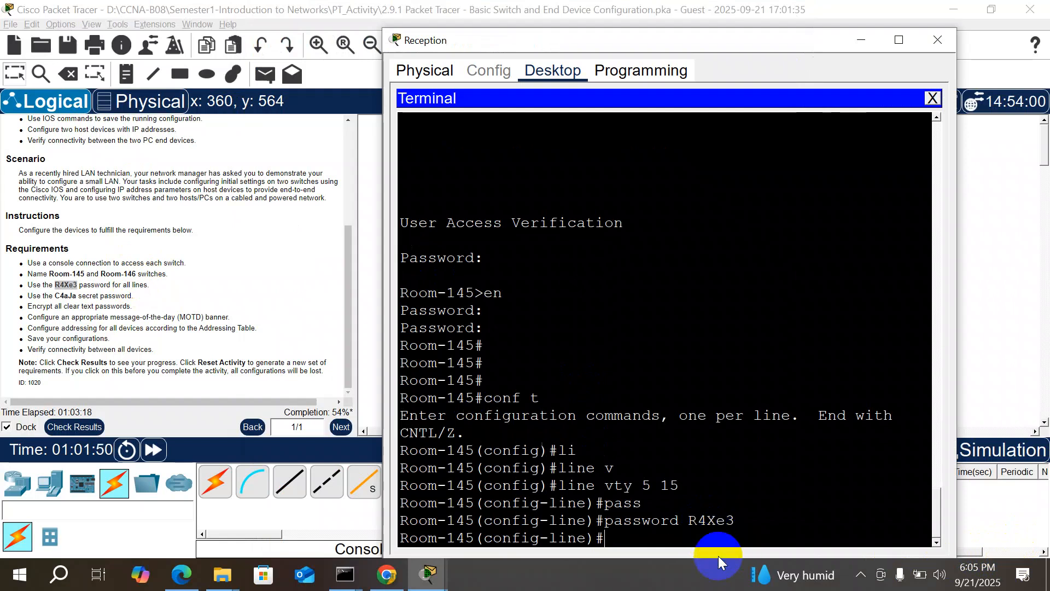
pyautogui.moveTo(673, 36); pyautogui.dragTo(681, 12)
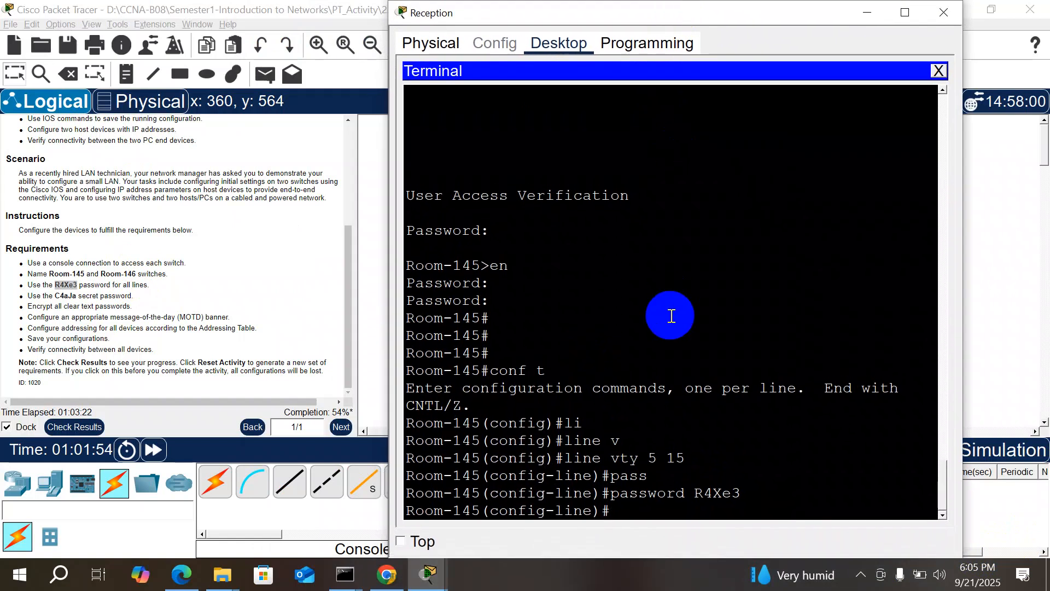
pyautogui.write('login')
pyautogui.press('Return')
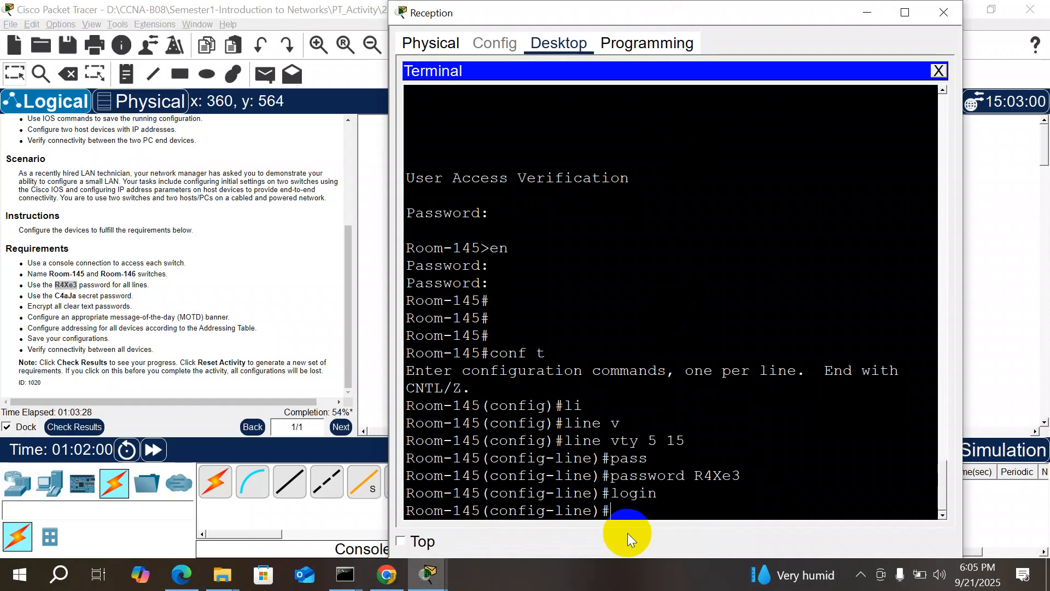
# Step: Give vty lines 0 4 the same password with login, then exit line configuration
pyautogui.press('Up')
pyautogui.press('Up')
pyautogui.press('Up')
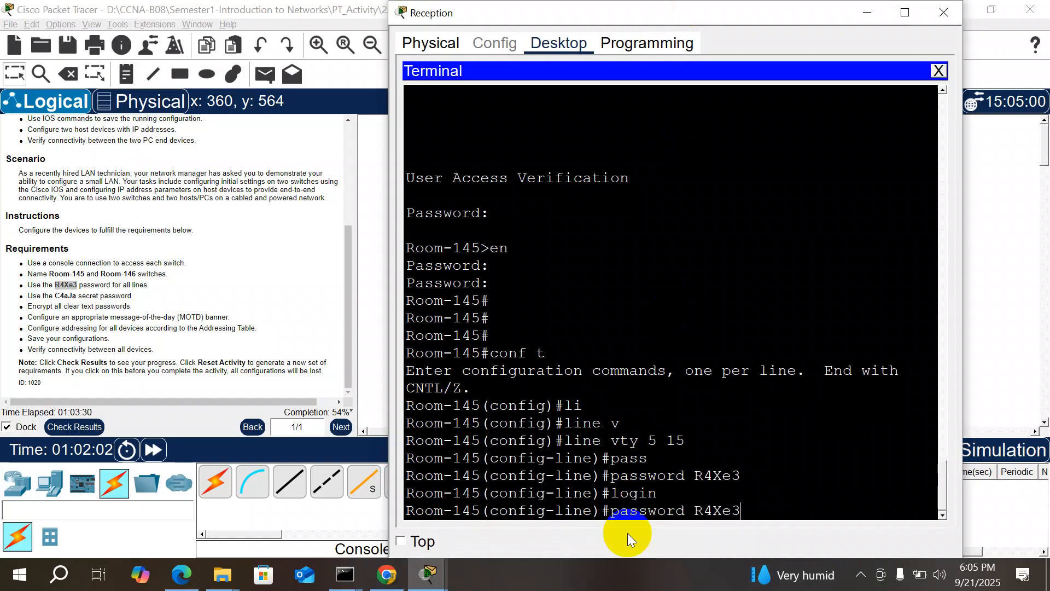
pyautogui.press('BackSpace')
pyautogui.press('BackSpace')
pyautogui.press('BackSpace')
pyautogui.press('BackSpace')
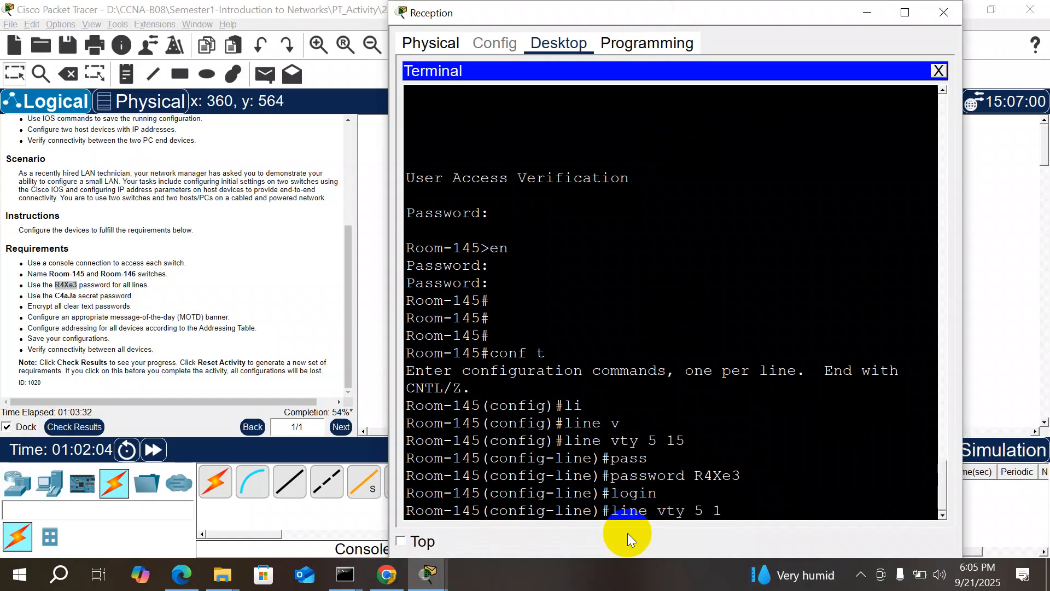
pyautogui.write('0 4')
pyautogui.press('Return')
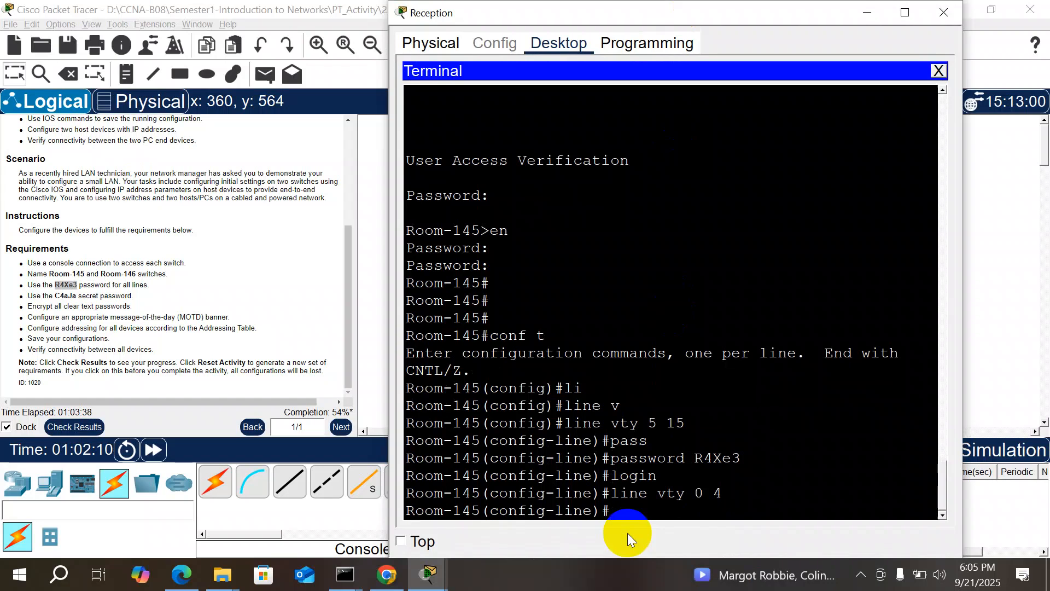
pyautogui.press('Up')
pyautogui.press('Up')
pyautogui.press('Up')
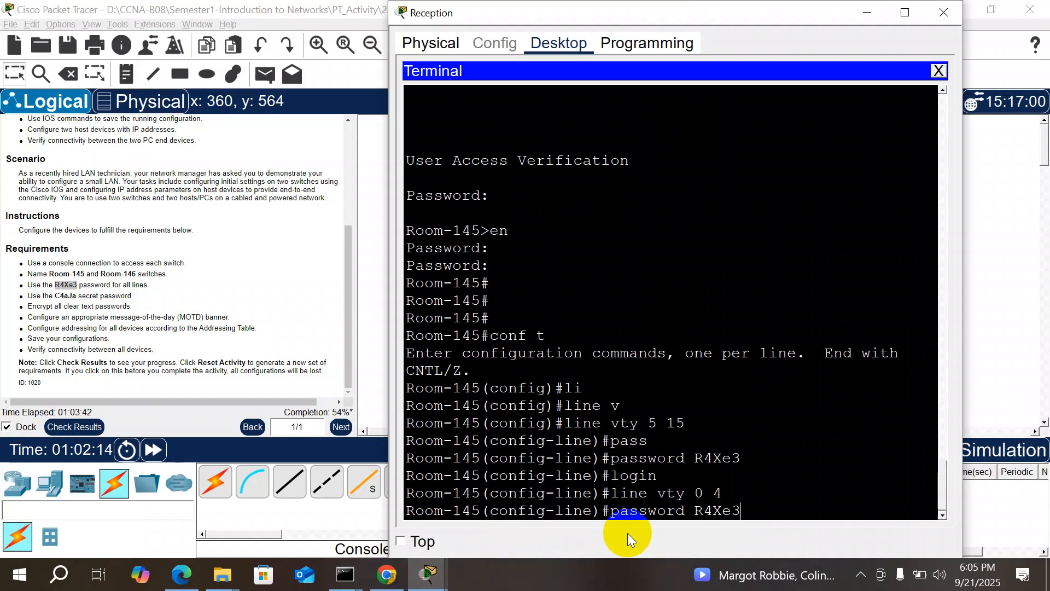
pyautogui.press('Return')
pyautogui.write('no')
pyautogui.press('BackSpace')
pyautogui.press('BackSpace')
pyautogui.write('login')
pyautogui.press('Return')
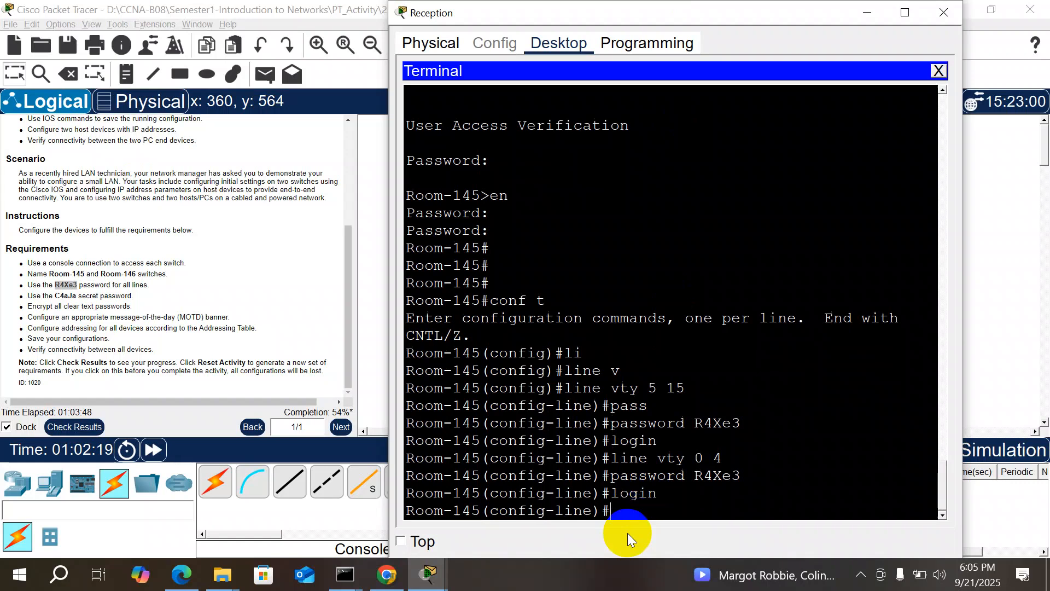
pyautogui.write('exit')
pyautogui.press('Return')
pyautogui.press('Return')
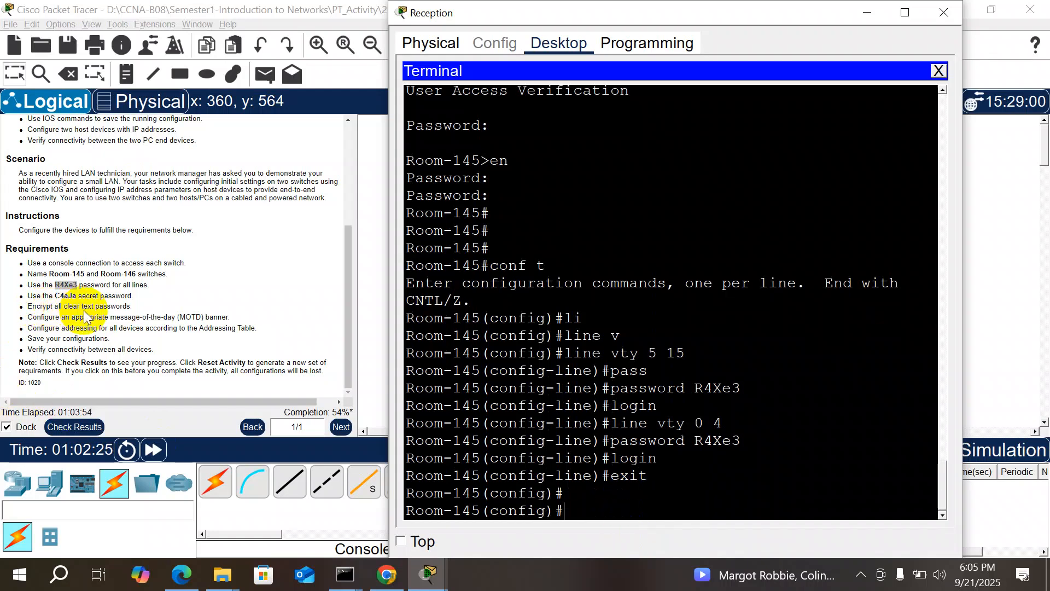
# Step: Exit to privileged mode and page through show running-config to check console and vty passwords
pyautogui.write('exit')
pyautogui.press('Return')
pyautogui.write('show r')
pyautogui.press('Tab')
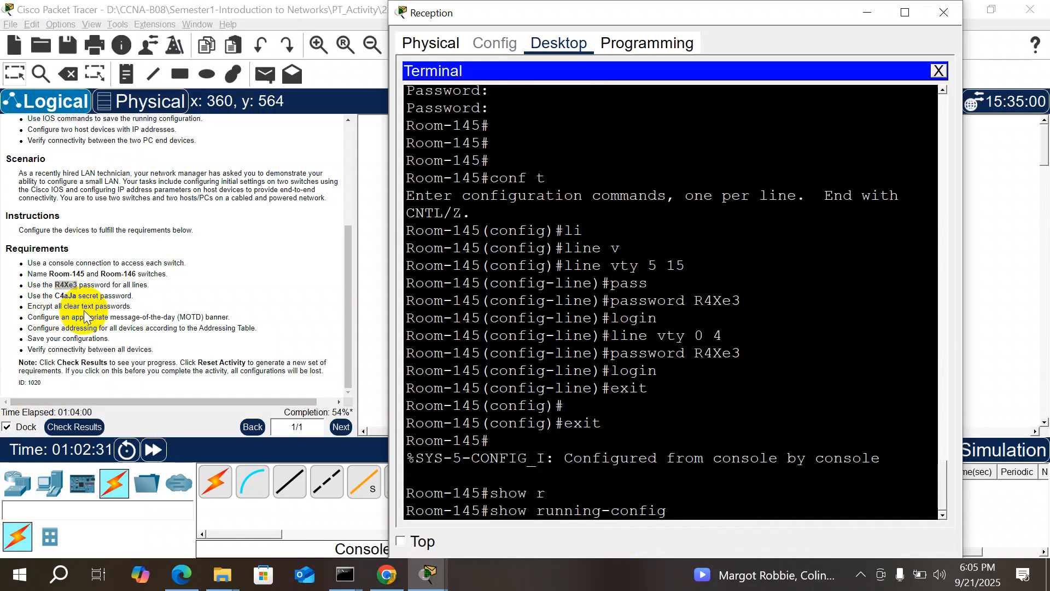
pyautogui.press('Return')
pyautogui.press('Return')
pyautogui.press('Return')
pyautogui.press('Return')
pyautogui.press('Return')
pyautogui.press('Return')
pyautogui.press('Return')
pyautogui.press('Return')
pyautogui.press('Return')
pyautogui.press('Return')
pyautogui.press('Return')
pyautogui.press('Return')
pyautogui.press('Return')
pyautogui.press('Return')
pyautogui.press('Return')
pyautogui.press('Return')
pyautogui.press('Return')
pyautogui.press('Return')
pyautogui.press('Return')
pyautogui.press('Return')
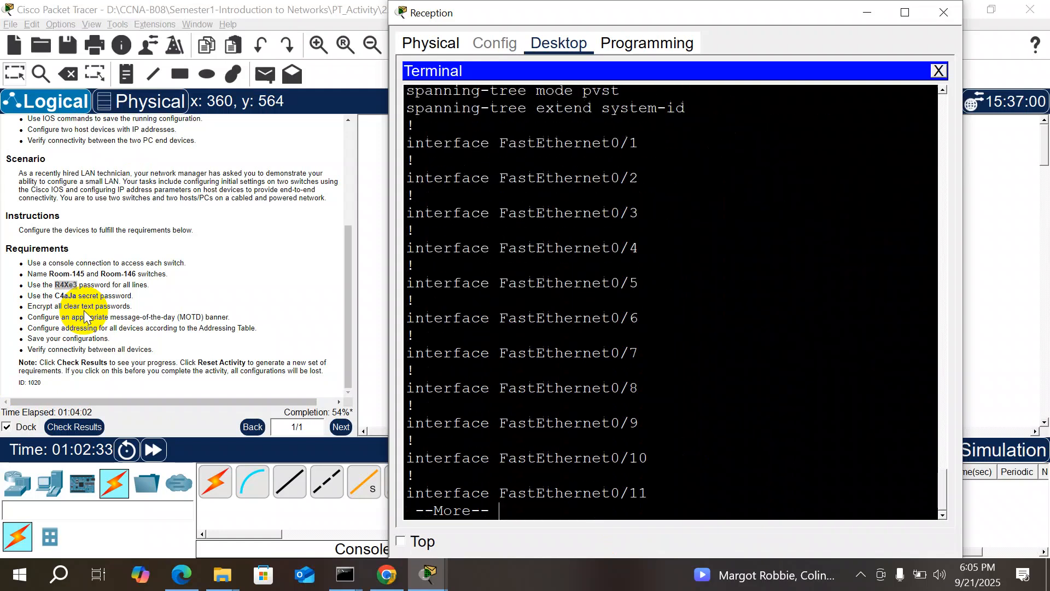
pyautogui.press('Return')
pyautogui.press('Return')
pyautogui.press('Return')
pyautogui.press('Return')
pyautogui.press('Return')
pyautogui.press('Return')
pyautogui.press('Return')
pyautogui.press('Return')
pyautogui.press('Return')
pyautogui.press('Return')
pyautogui.press('Return')
pyautogui.press('Return')
pyautogui.press('Return')
pyautogui.press('Return')
pyautogui.press('Return')
pyautogui.press('Return')
pyautogui.press('Return')
pyautogui.press('Return')
pyautogui.press('Return')
pyautogui.press('Return')
pyautogui.press('Return')
pyautogui.press('Return')
pyautogui.press('Return')
pyautogui.press('Return')
pyautogui.press('Return')
pyautogui.press('Return')
pyautogui.press('Return')
pyautogui.press('Return')
pyautogui.press('Return')
pyautogui.press('Return')
pyautogui.press('Return')
pyautogui.press('Return')
pyautogui.press('Return')
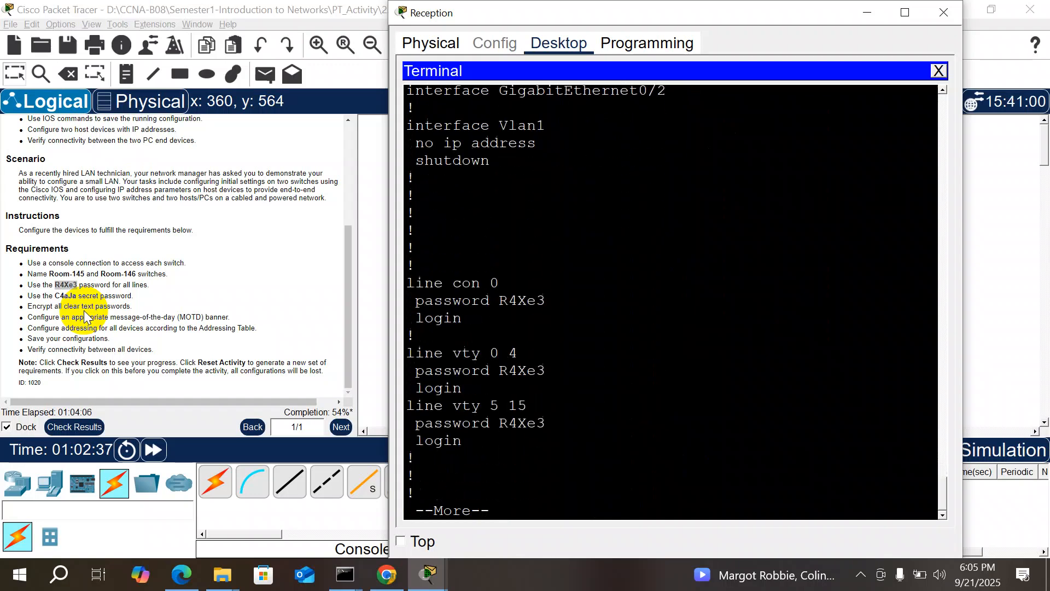
pyautogui.press('Return')
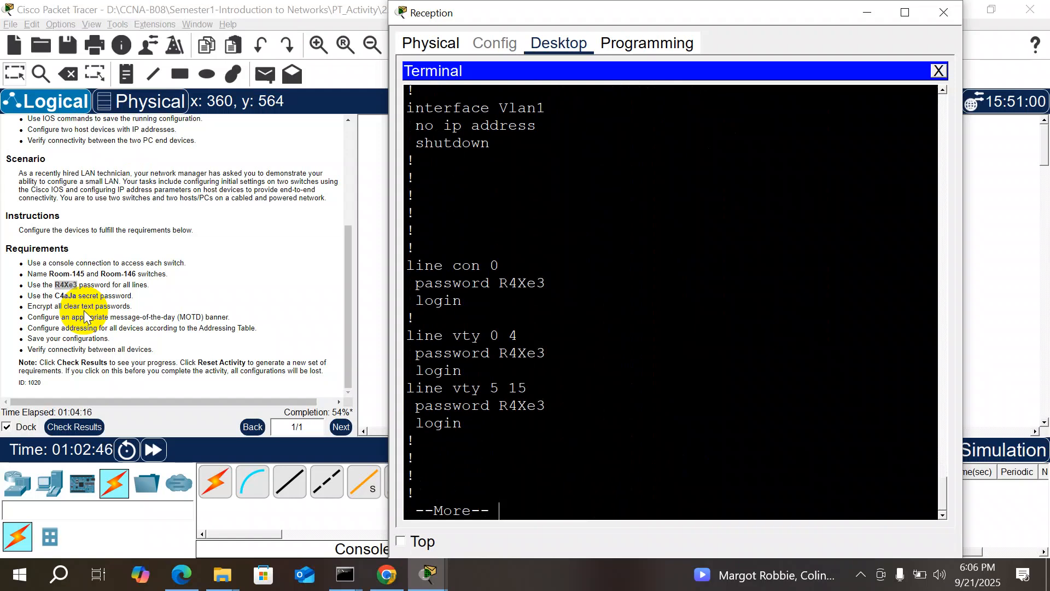
pyautogui.press('Return')
pyautogui.press('Return')
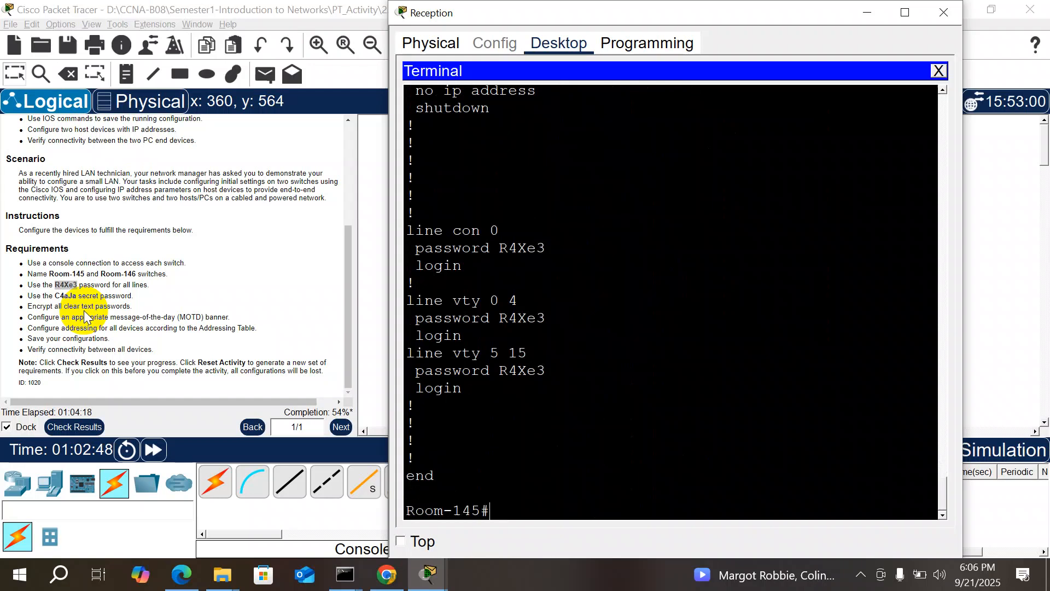
# Step: Enable service password-encryption in global configuration, then exit
pyautogui.write('conf t')
pyautogui.press('Return')
pyautogui.press('Return')
pyautogui.write('ser')
pyautogui.press('Tab')
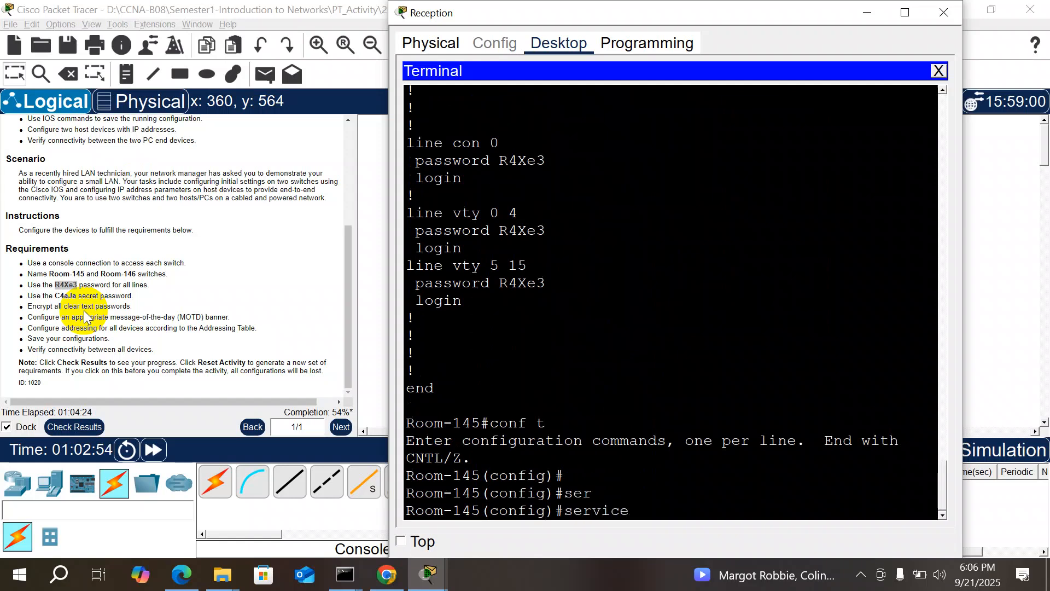
pyautogui.write('p')
pyautogui.press('Tab')
pyautogui.press('Return')
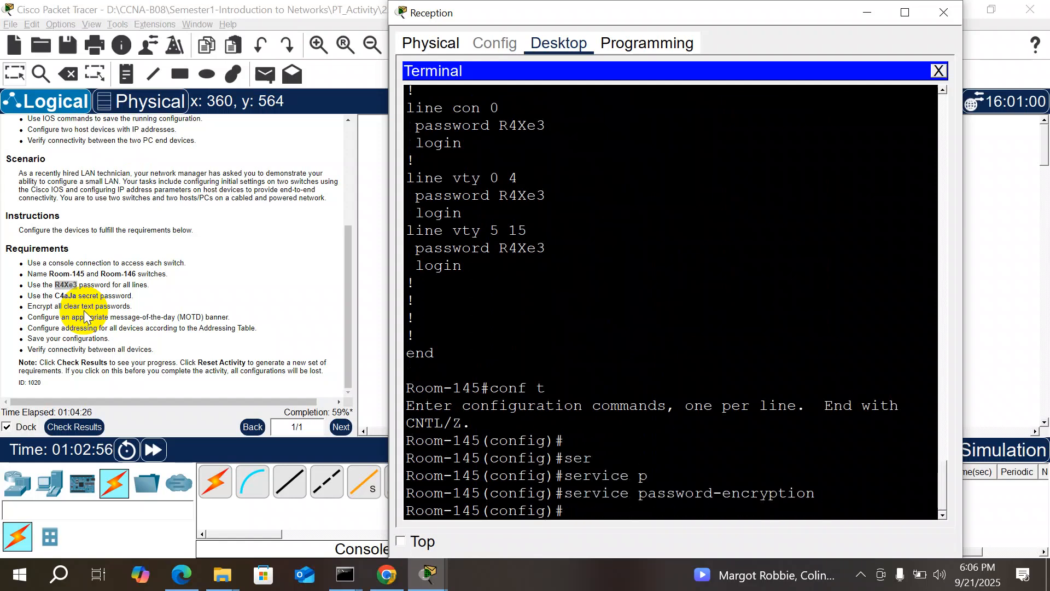
pyautogui.write('exit')
pyautogui.press('Return')
pyautogui.press('Return')
pyautogui.press('Return')
# Step: Page through show running-config to confirm the passwords appear as type 7
pyautogui.write('show running-config')
pyautogui.press('Tab')
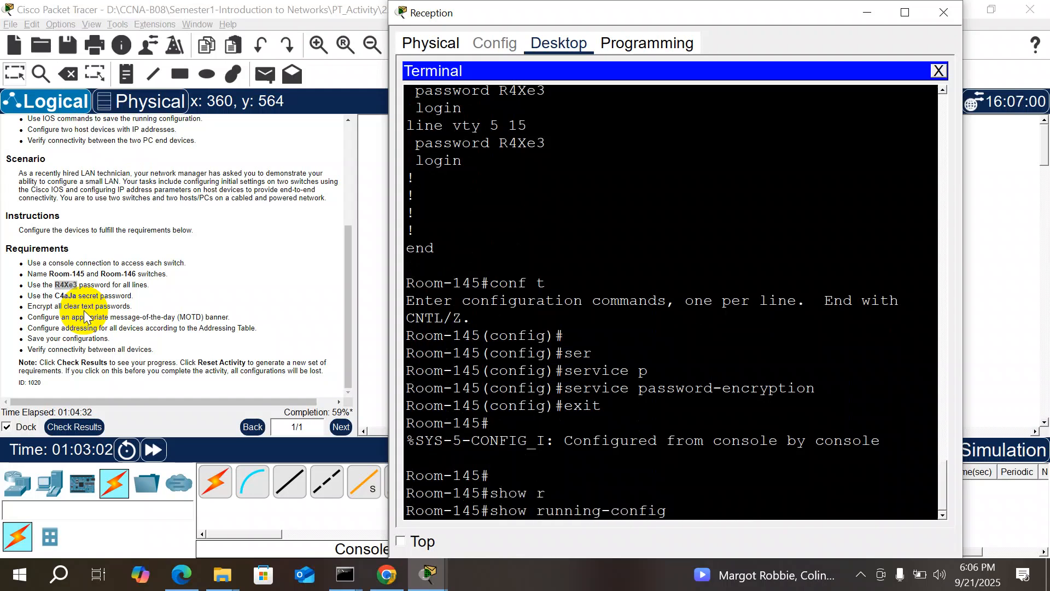
pyautogui.press('Return')
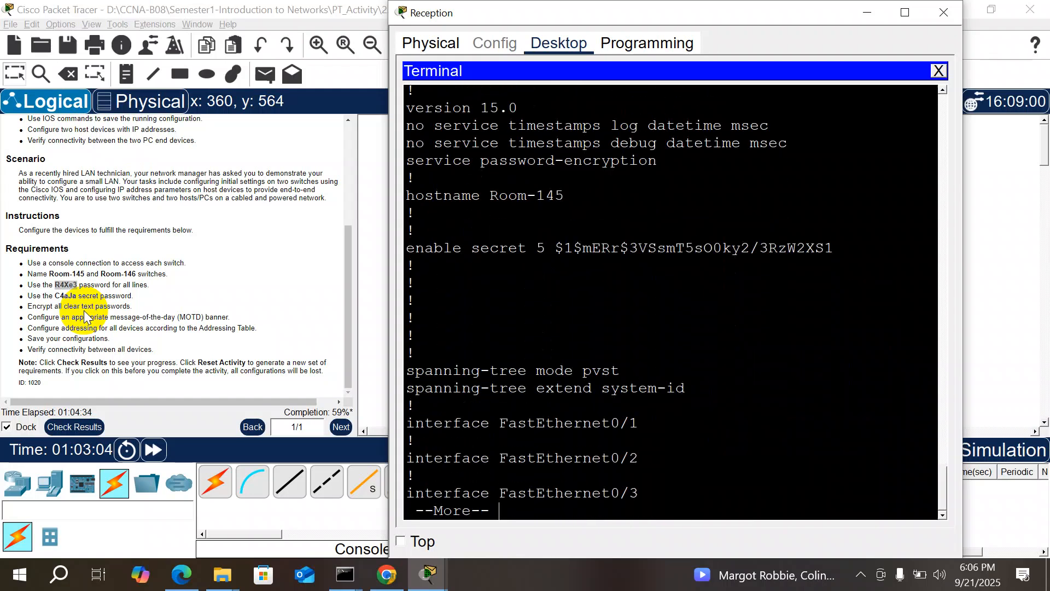
pyautogui.press('Return')
pyautogui.press('Return')
pyautogui.press('Return')
pyautogui.press('Return')
pyautogui.press('Return')
pyautogui.press('Return')
pyautogui.press('Return')
pyautogui.press('Return')
pyautogui.press('Return')
pyautogui.press('Return')
pyautogui.press('Return')
pyautogui.press('Return')
pyautogui.press('Return')
pyautogui.press('Return')
pyautogui.press('Return')
pyautogui.press('Return')
pyautogui.press('Return')
pyautogui.press('Return')
pyautogui.press('Return')
pyautogui.press('Return')
pyautogui.press('Return')
pyautogui.press('Return')
pyautogui.press('Return')
pyautogui.press('Return')
pyautogui.press('Return')
pyautogui.press('Return')
pyautogui.press('Return')
pyautogui.press('Return')
pyautogui.press('Return')
pyautogui.press('Return')
pyautogui.press('Return')
pyautogui.press('Return')
pyautogui.press('Return')
pyautogui.press('Return')
pyautogui.press('Return')
pyautogui.press('Return')
pyautogui.press('Return')
pyautogui.press('Return')
pyautogui.press('Return')
pyautogui.press('Return')
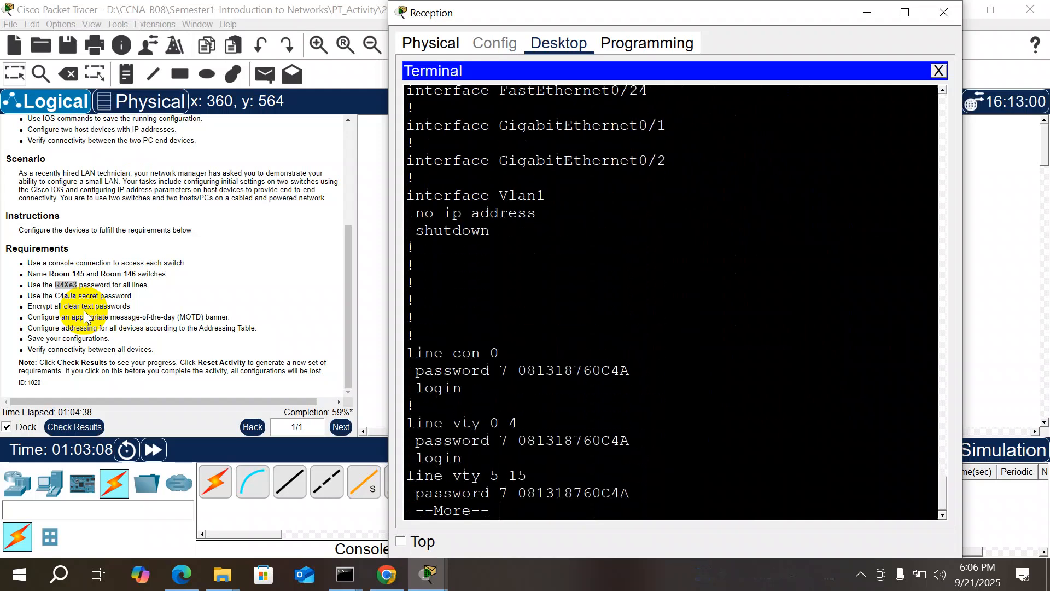
pyautogui.press('Return')
pyautogui.press('Return')
pyautogui.press('Return')
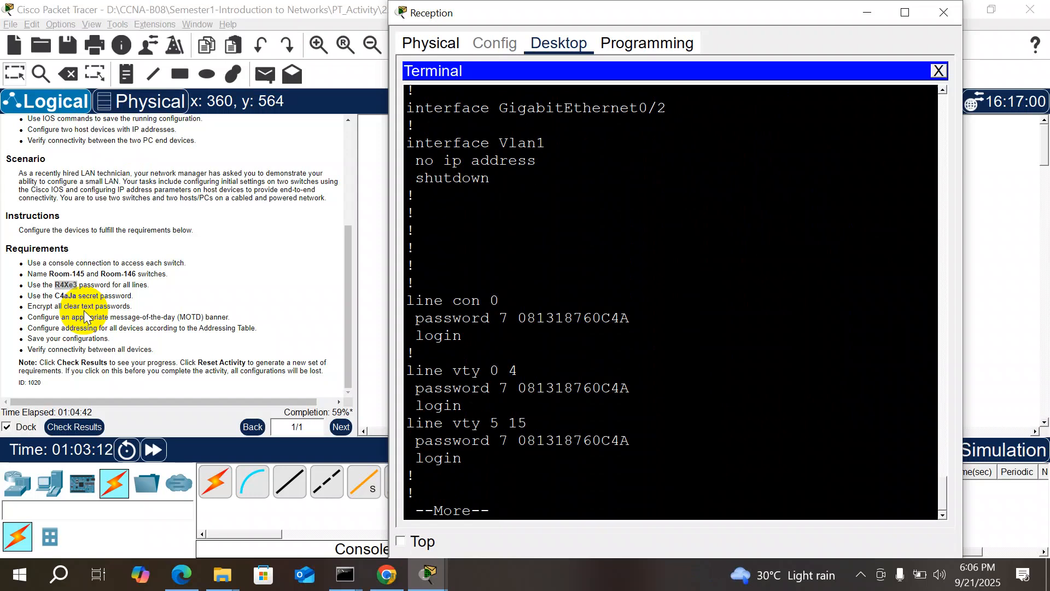
pyautogui.press('Return')
pyautogui.press('Return')
pyautogui.press('Return')
pyautogui.press('Return')
pyautogui.press('Return')
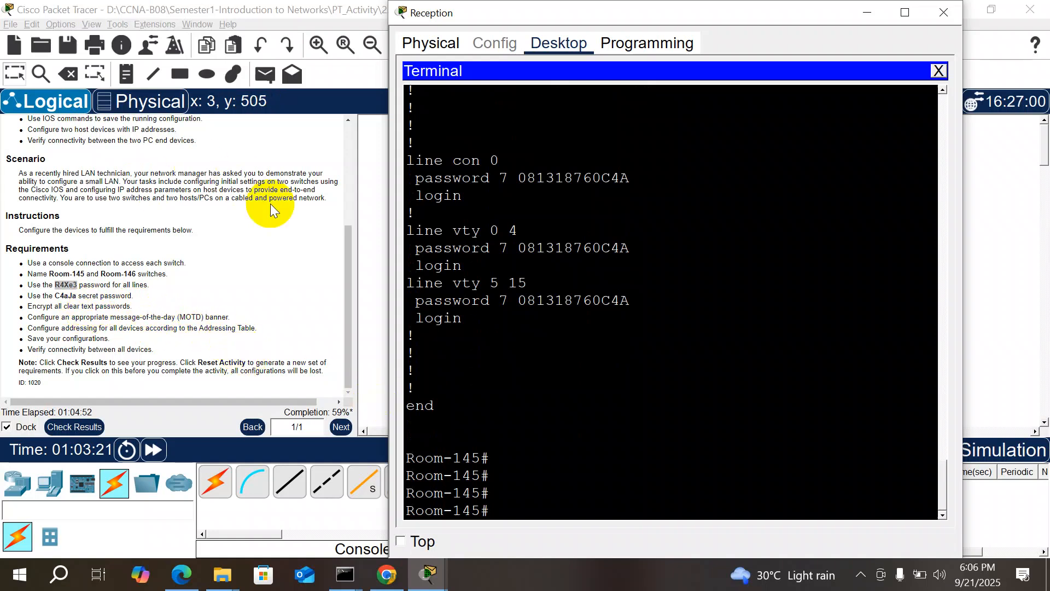
# Step: From conf t, set banner motd "Unathorize Access not allow" on Room-145
pyautogui.click(490, 466)
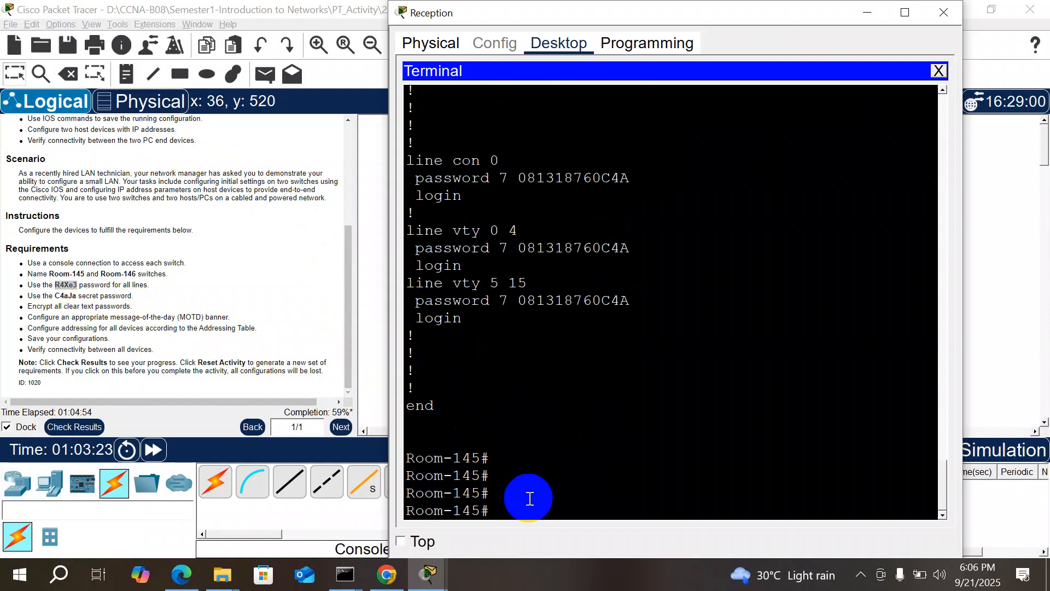
pyautogui.write('conf t')
pyautogui.press('Return')
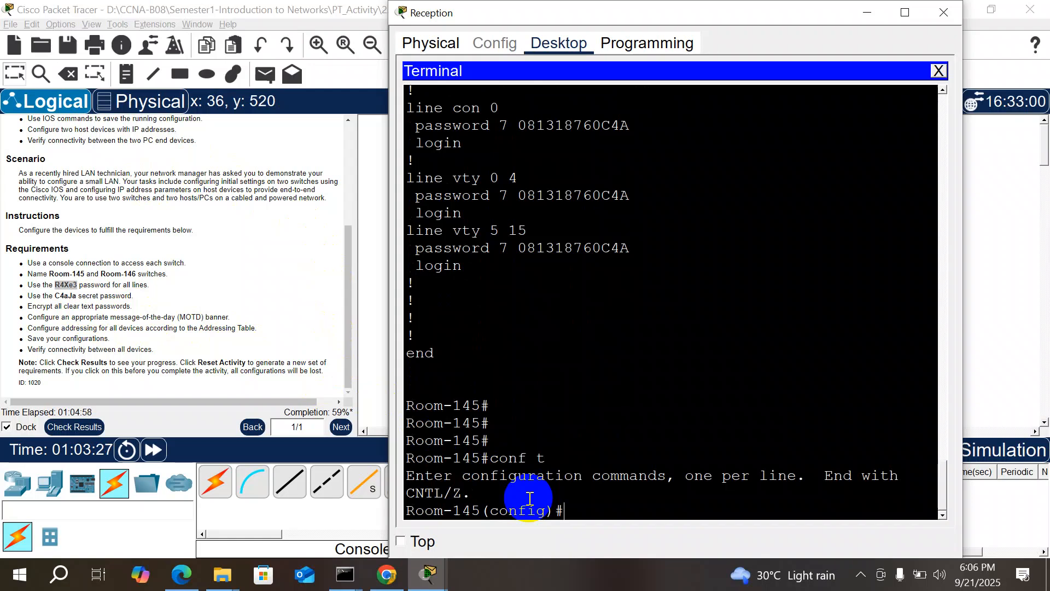
pyautogui.write('ann')
pyautogui.press('BackSpace')
pyautogui.press('BackSpace')
pyautogui.write('b')
pyautogui.press('Tab')
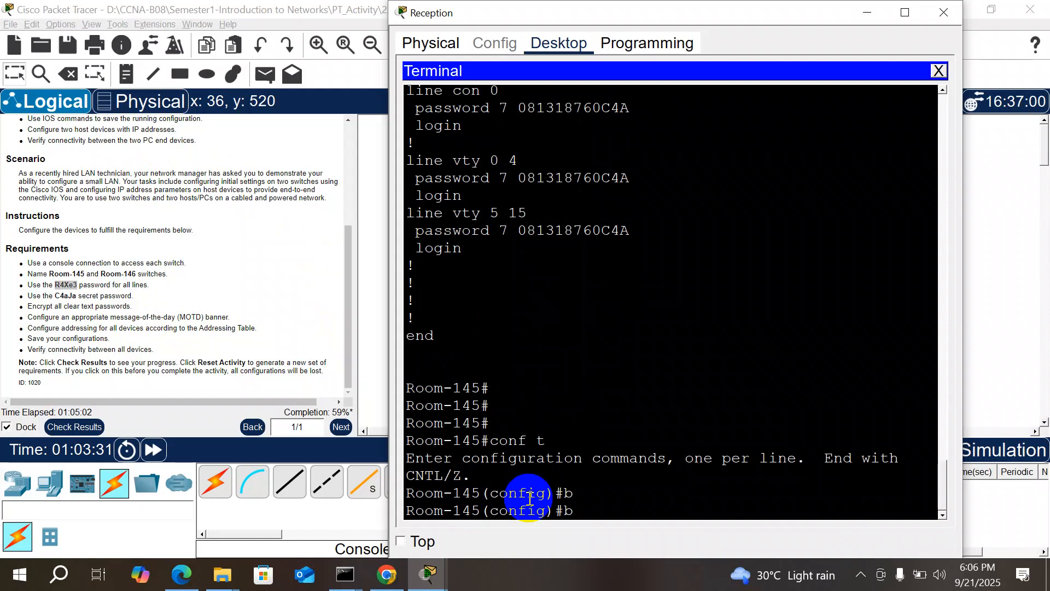
pyautogui.write('an')
pyautogui.press('Tab')
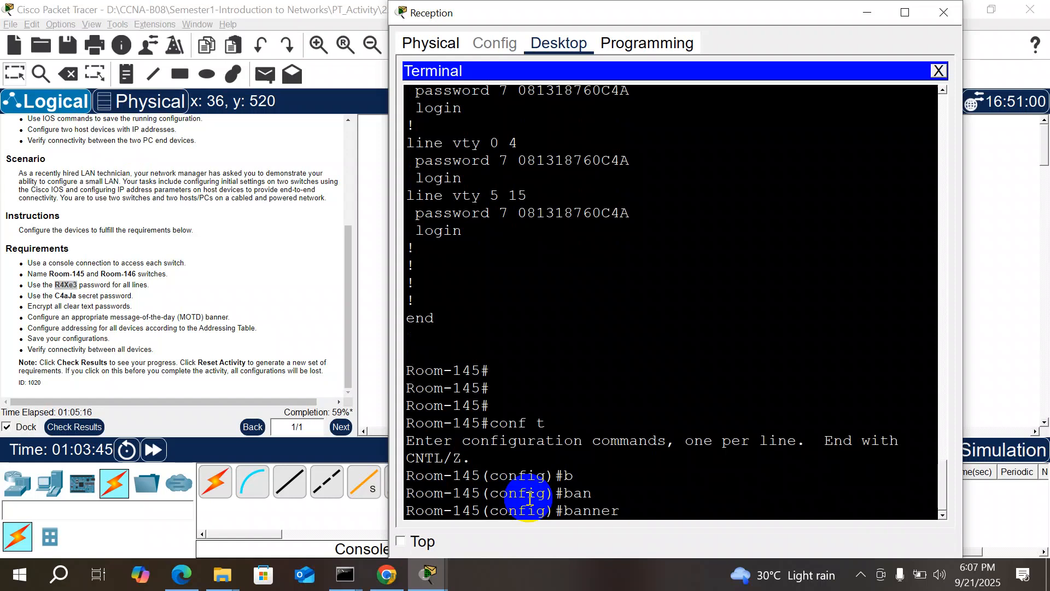
pyautogui.write('m')
pyautogui.press('Tab')
pyautogui.write('""')
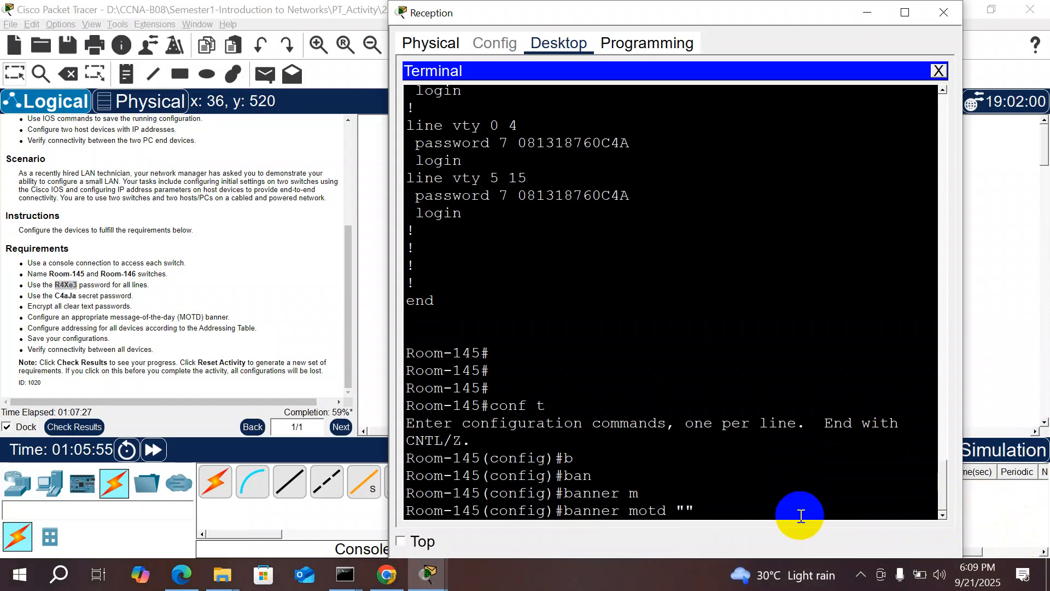
pyautogui.write('Un')
pyautogui.write('at')
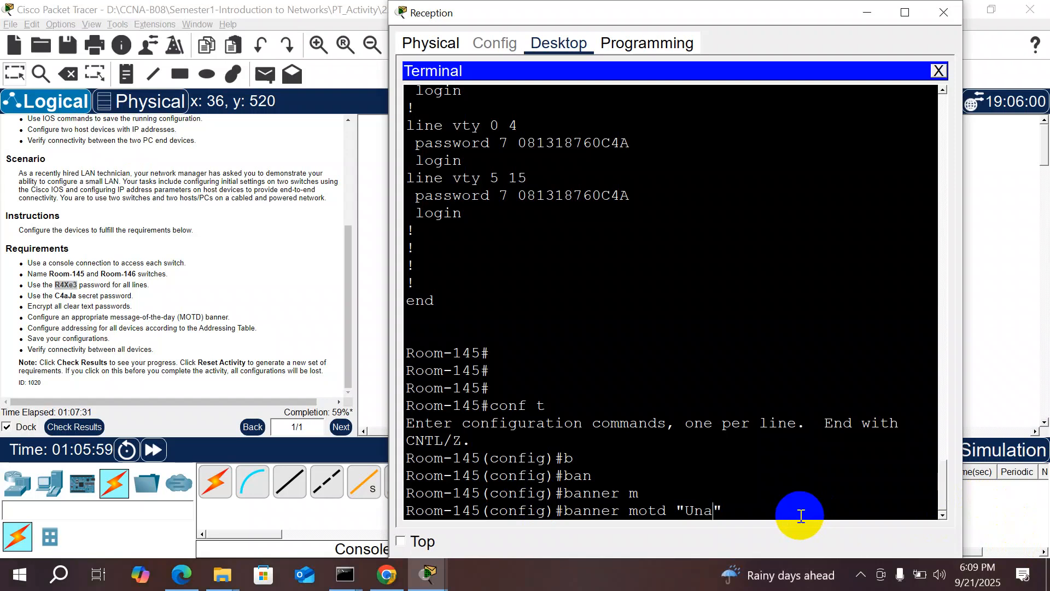
pyautogui.write('hori')
pyautogui.write('ze A')
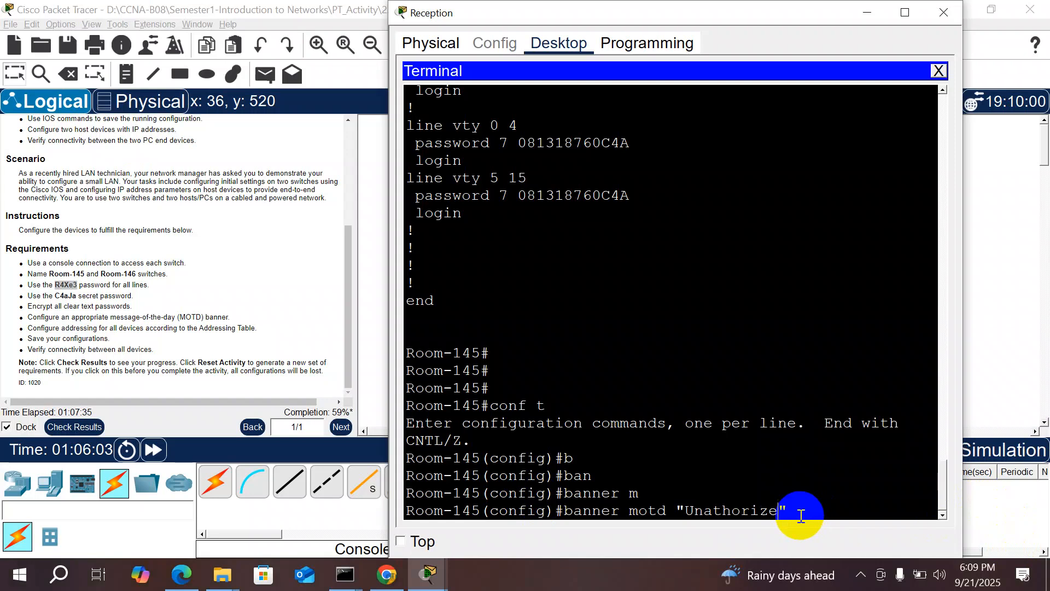
pyautogui.write('ccess "')
pyautogui.write('N')
pyautogui.press('BackSpace')
pyautogui.write('not allow')
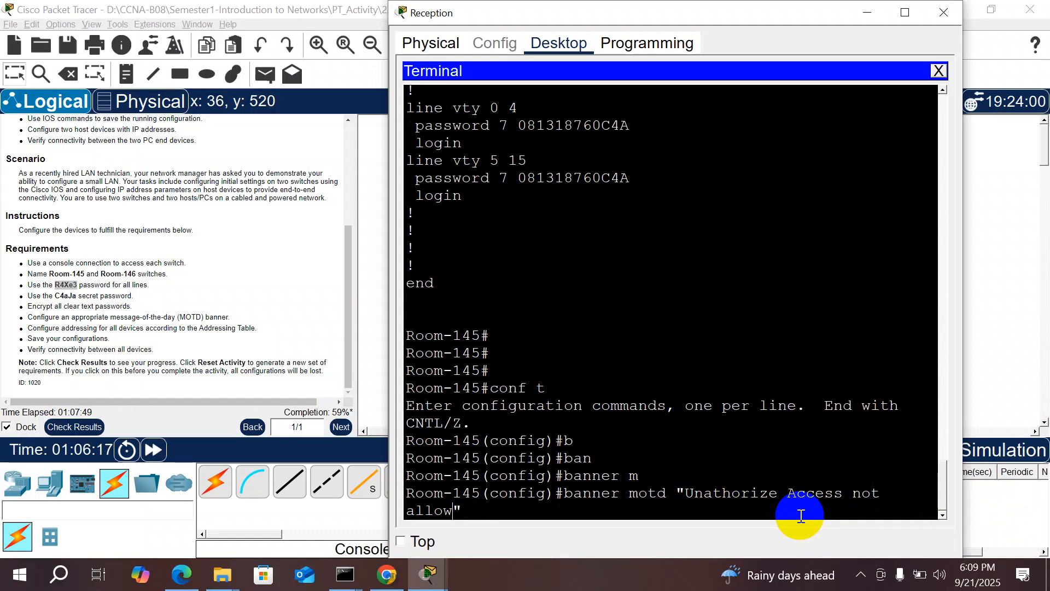
pyautogui.press('Return')
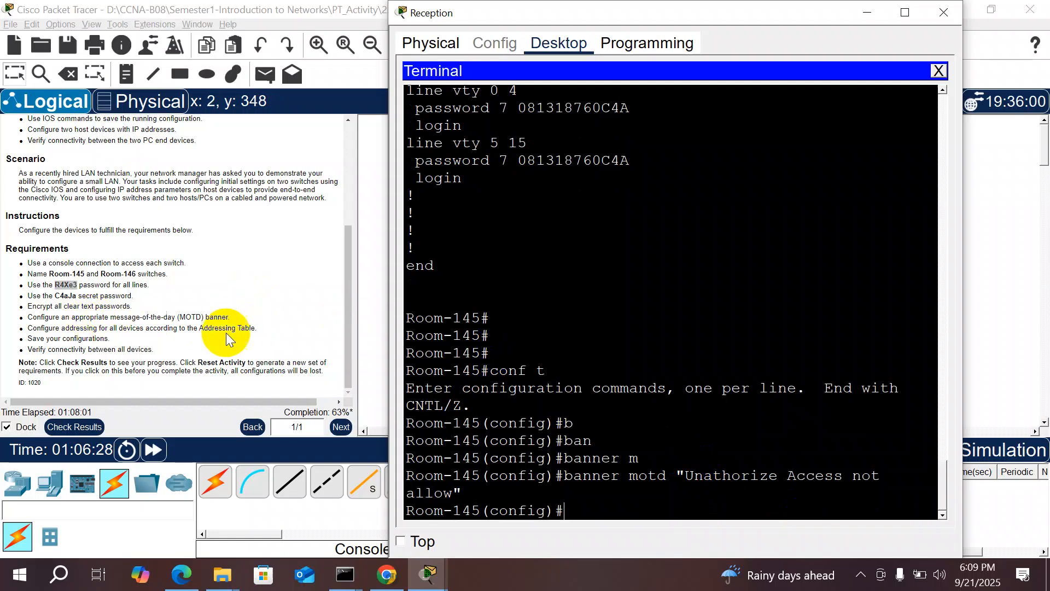
# Step: Reopen the Reception terminal and enter interface vlan 1
pyautogui.click(422, 397)
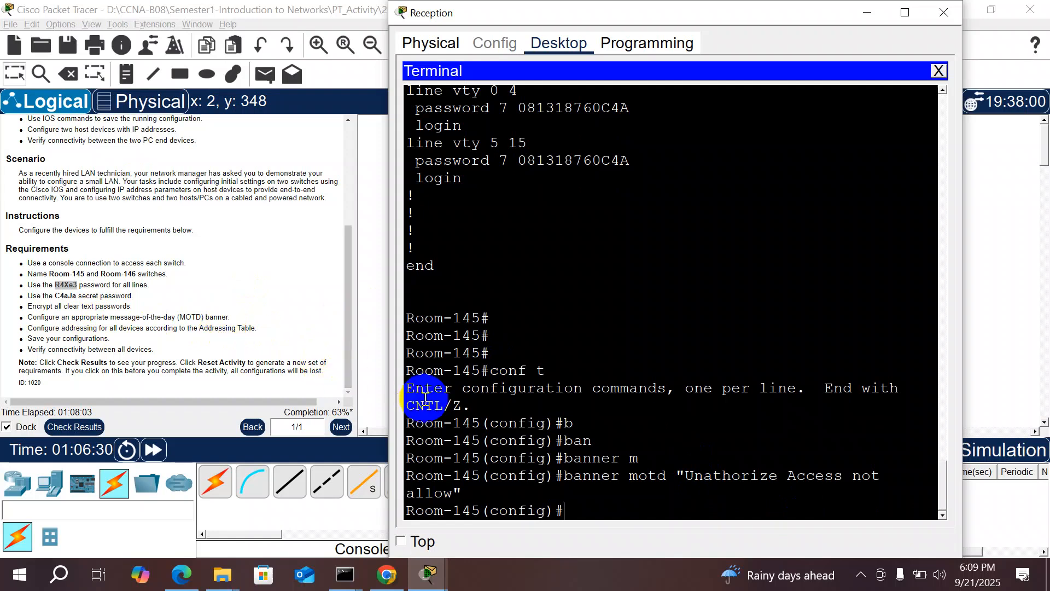
pyautogui.moveTo(346, 343); pyautogui.dragTo(348, 178)
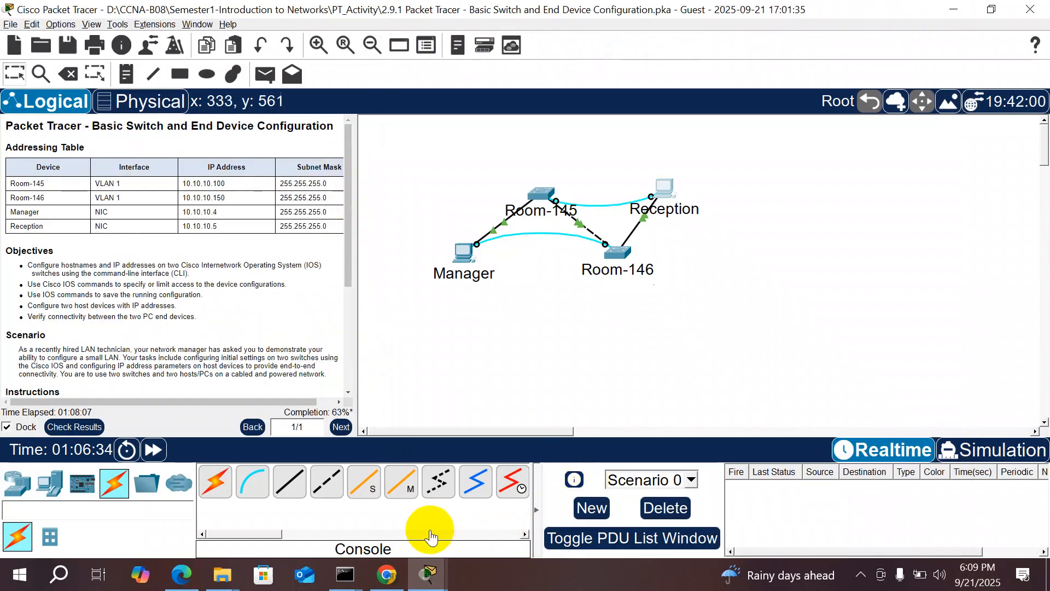
pyautogui.click(545, 197)
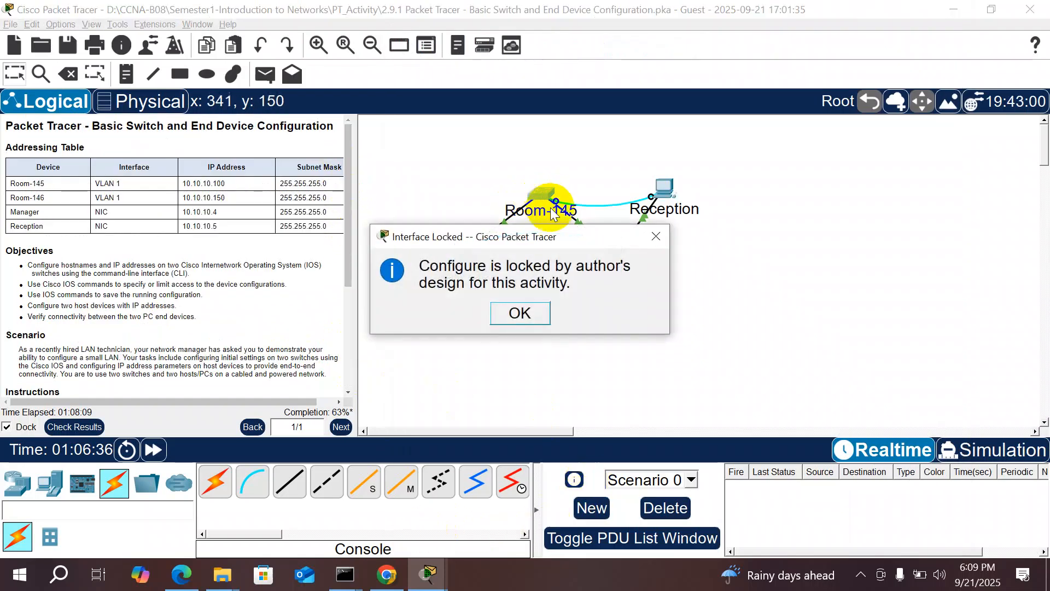
pyautogui.click(656, 236)
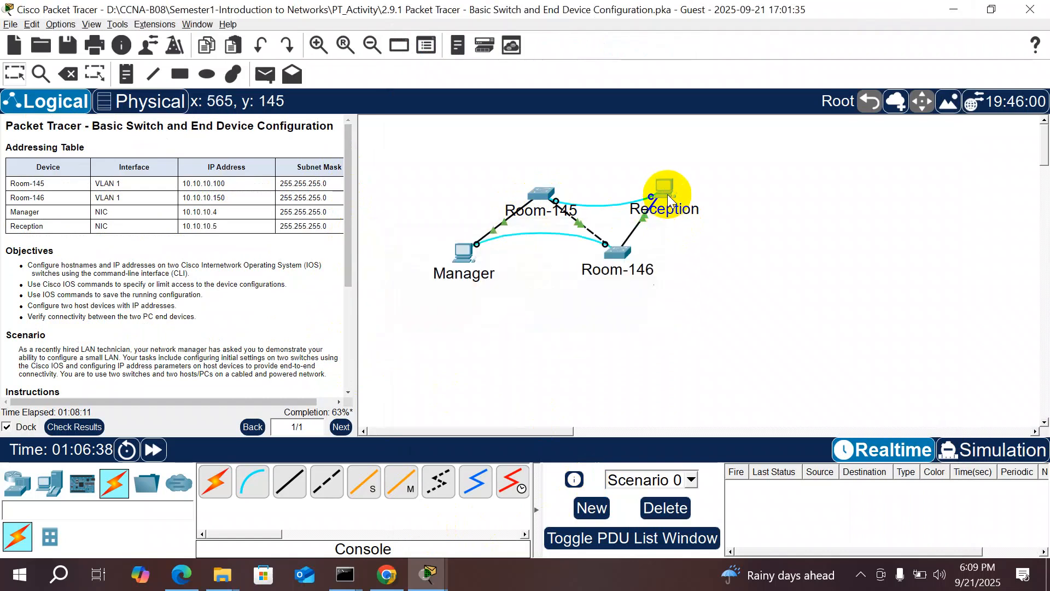
pyautogui.write('int')
pyautogui.press('Tab')
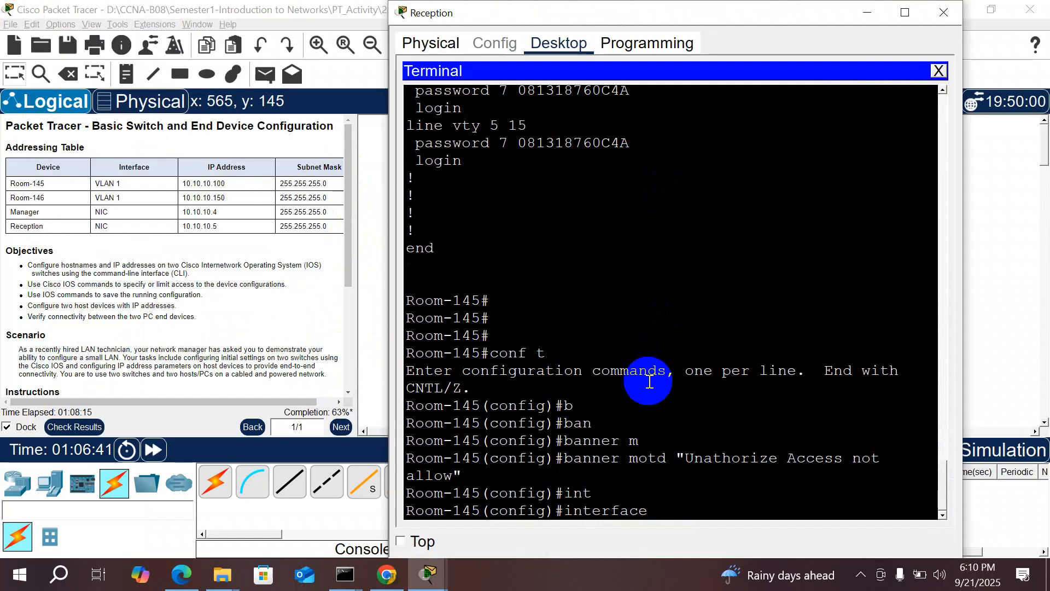
pyautogui.write('v')
pyautogui.press('Tab')
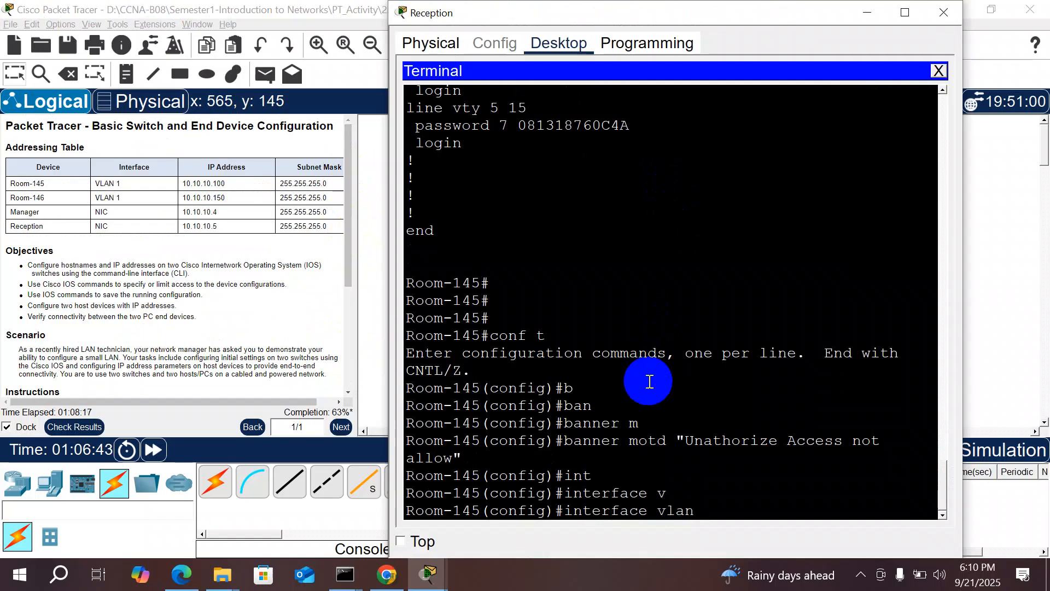
pyautogui.write('1')
pyautogui.press('Return')
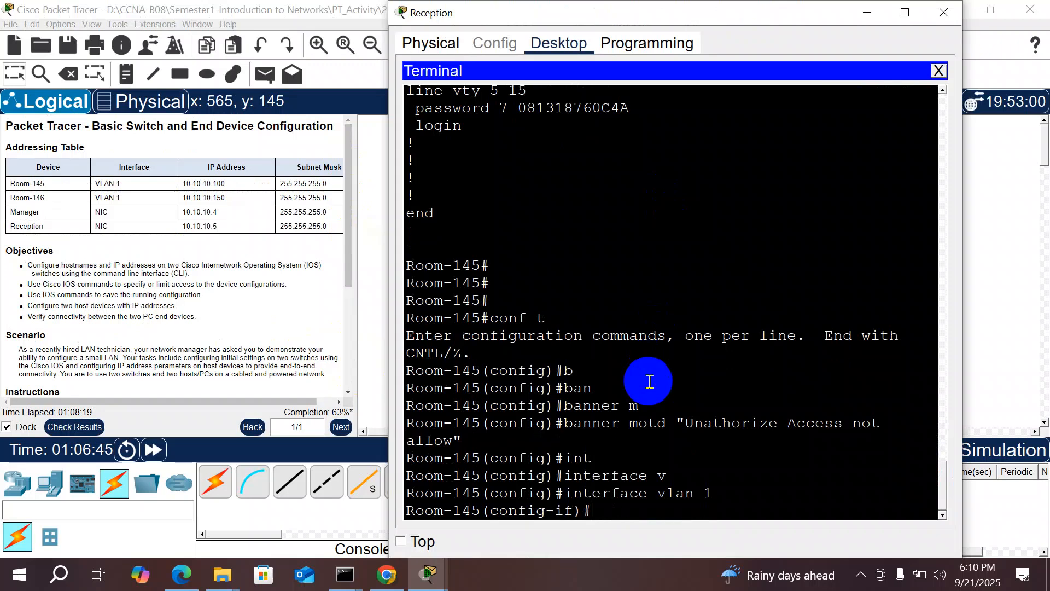
# Step: Assign 10.10.10.100 255.255.255.0 to VLAN 1 and enable it with no shutdown
pyautogui.write('ip add')
pyautogui.press('Tab')
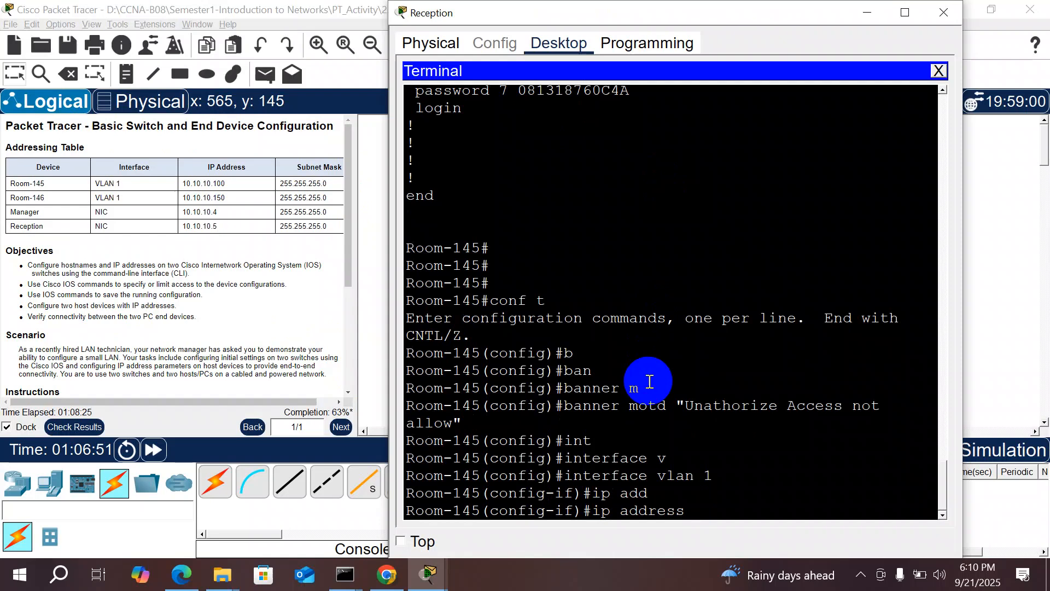
pyautogui.write('10.10')
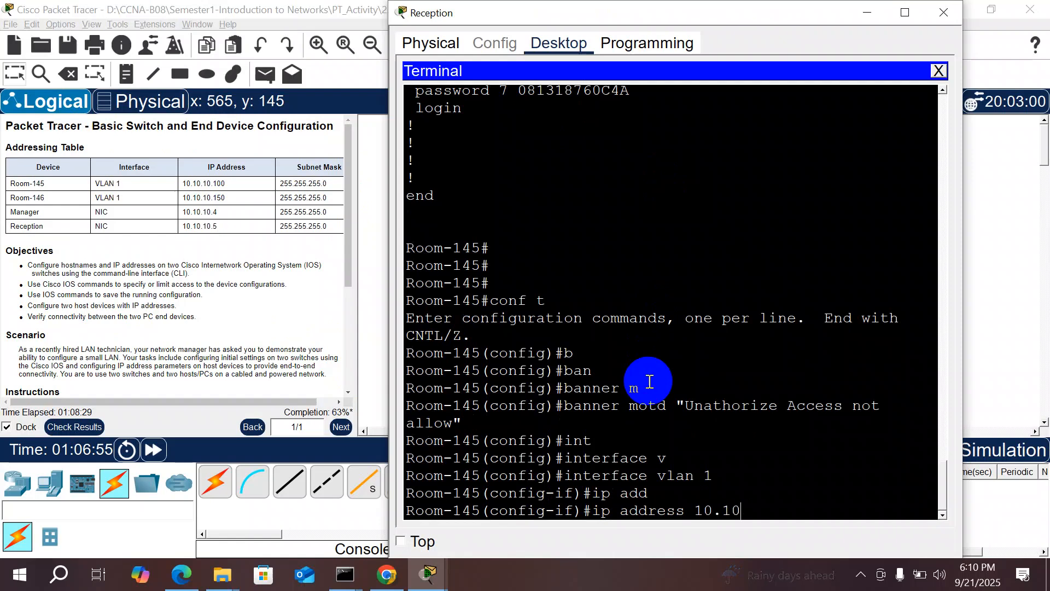
pyautogui.write('.10.110.')
pyautogui.press('BackSpace')
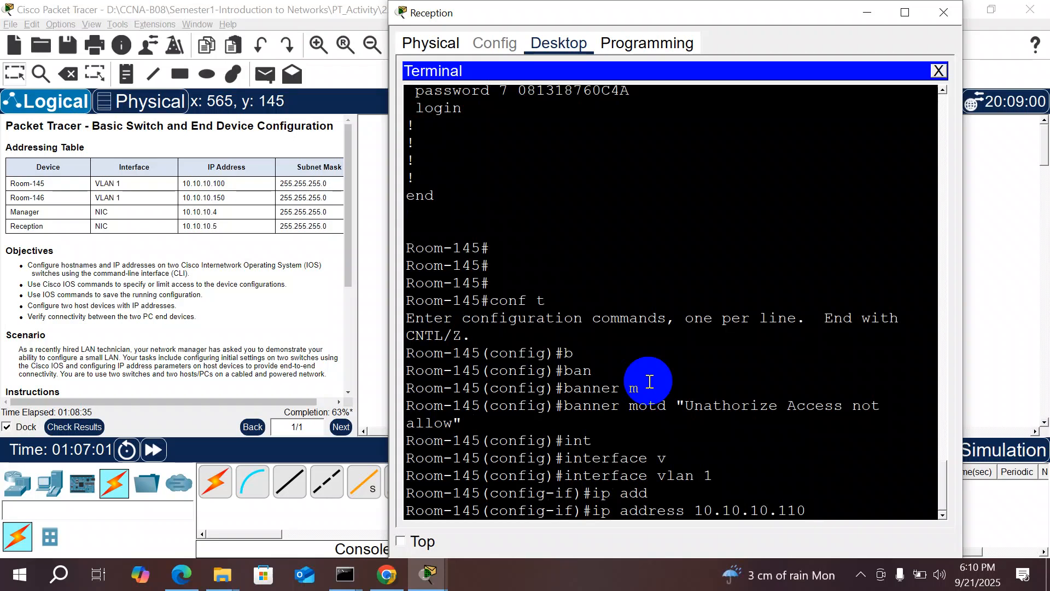
pyautogui.press('BackSpace')
pyautogui.press('BackSpace')
pyautogui.press('BackSpace')
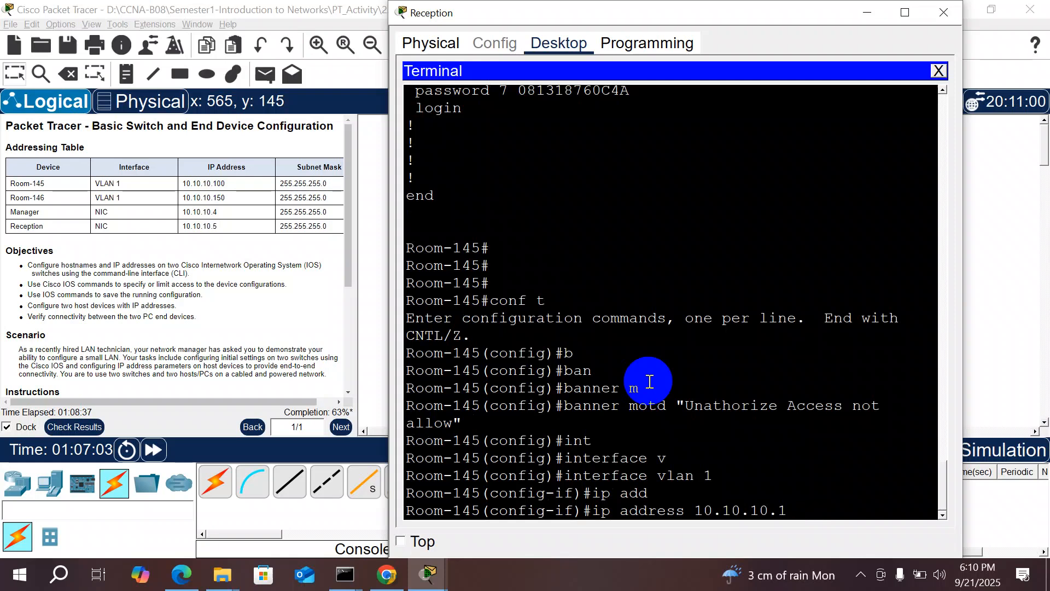
pyautogui.write('00')
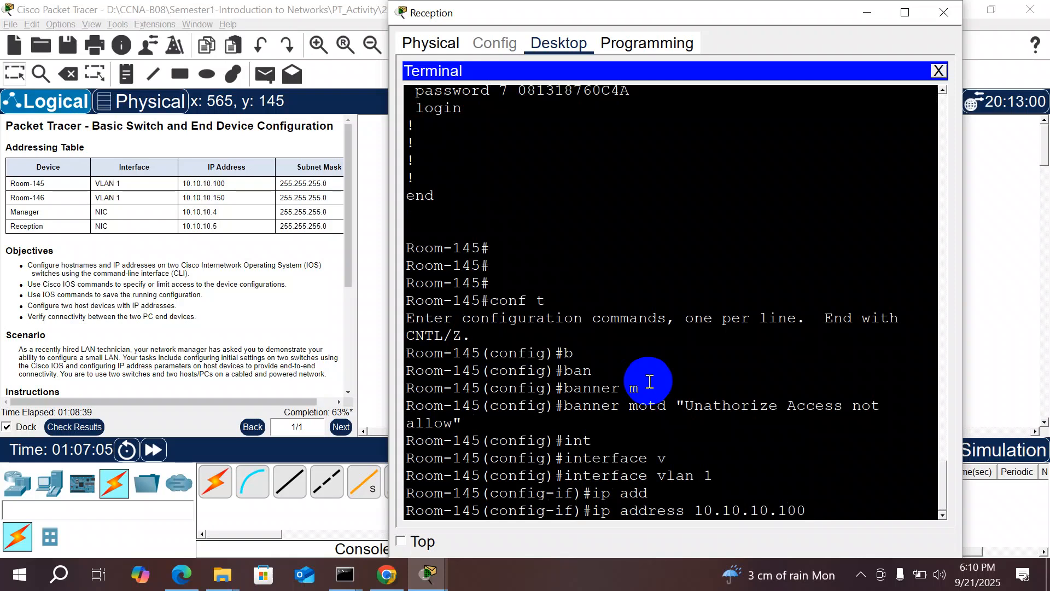
pyautogui.write(' 255.255.255.')
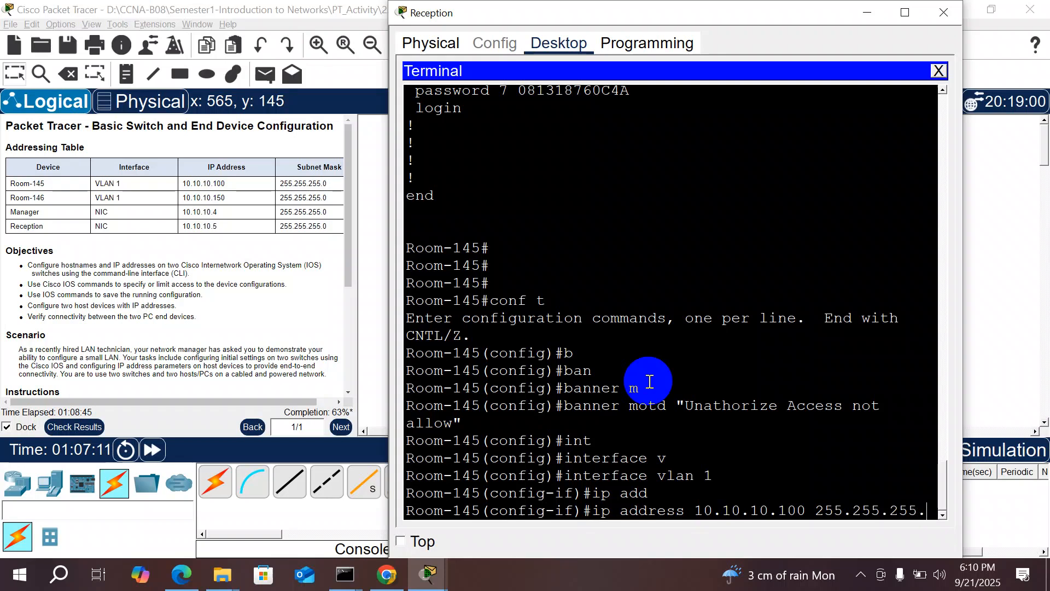
pyautogui.write('0')
pyautogui.press('Return')
pyautogui.write('no sh')
pyautogui.press('Tab')
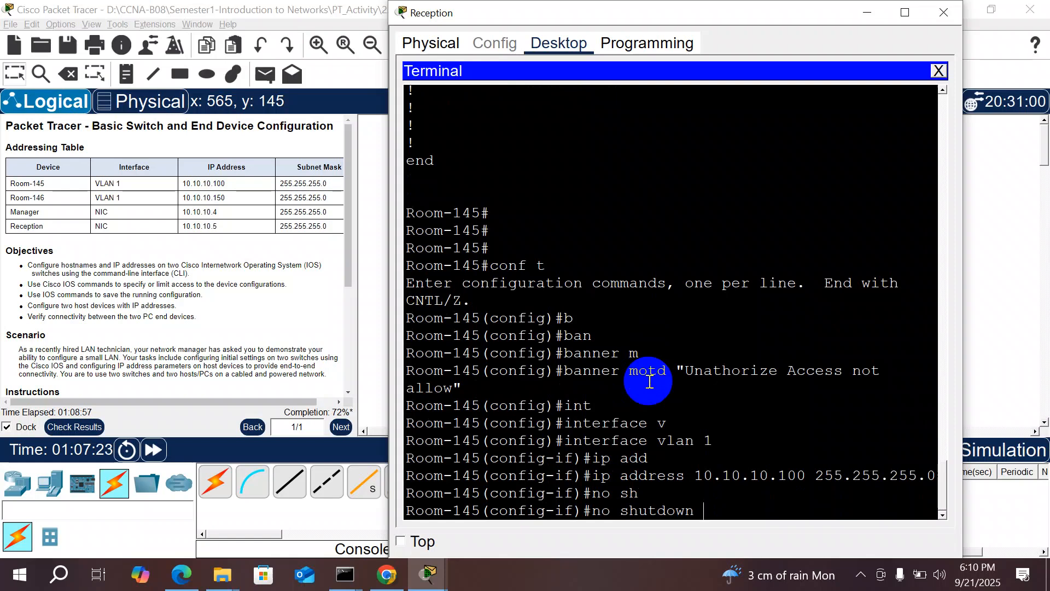
pyautogui.press('Return')
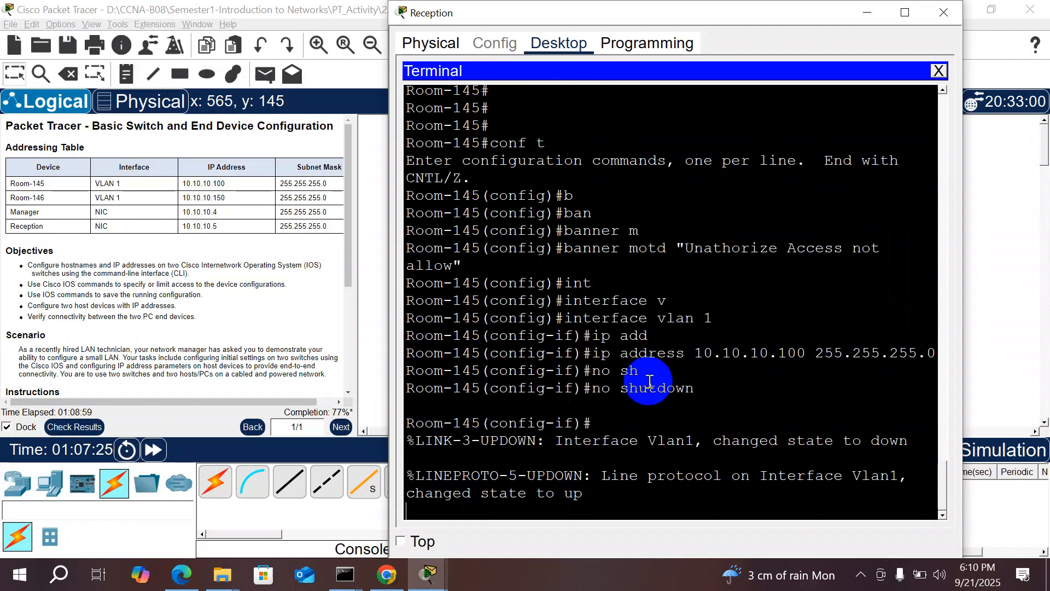
pyautogui.press('Return')
pyautogui.press('Return')
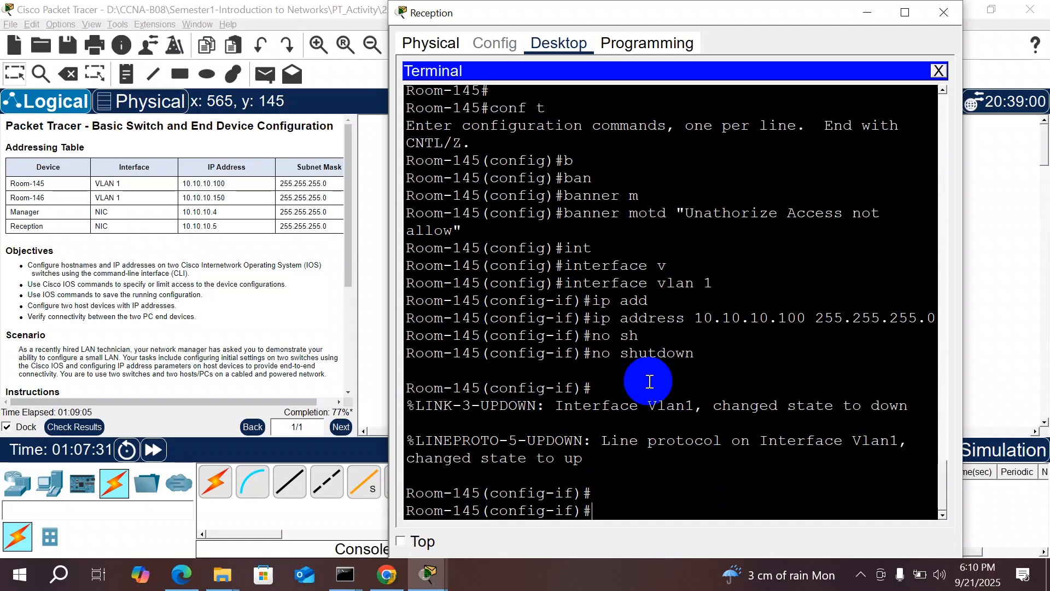
# Step: Exit interface and global configuration to the privileged prompt
pyautogui.write('exit')
pyautogui.press('Return')
pyautogui.press('Return')
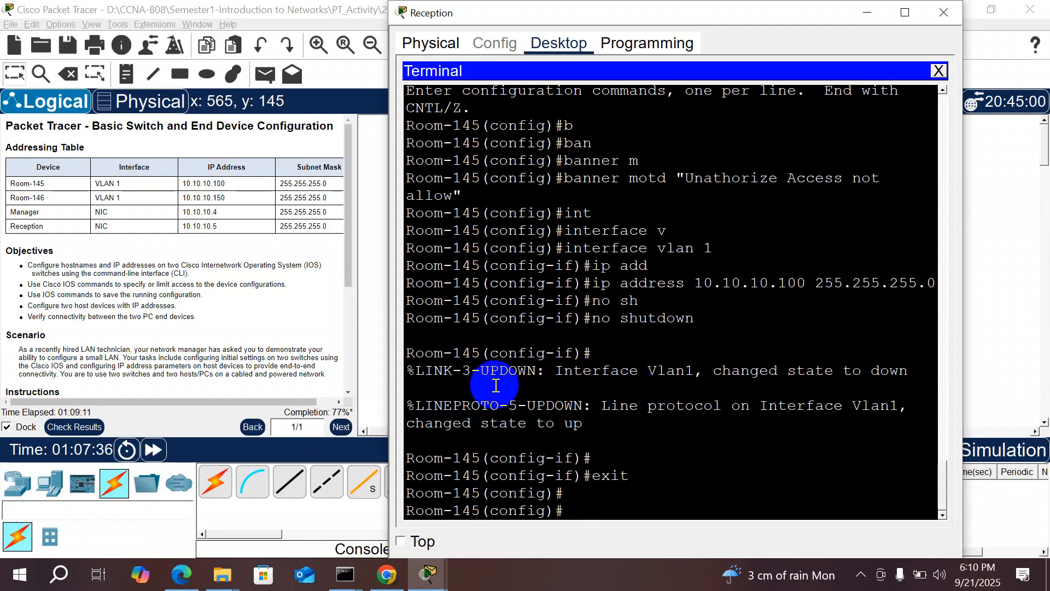
pyautogui.write('exit')
pyautogui.press('Return')
# Step: Save with copy running-config startup-config and close the Reception terminal window
pyautogui.write('copy')
pyautogui.press('Tab')
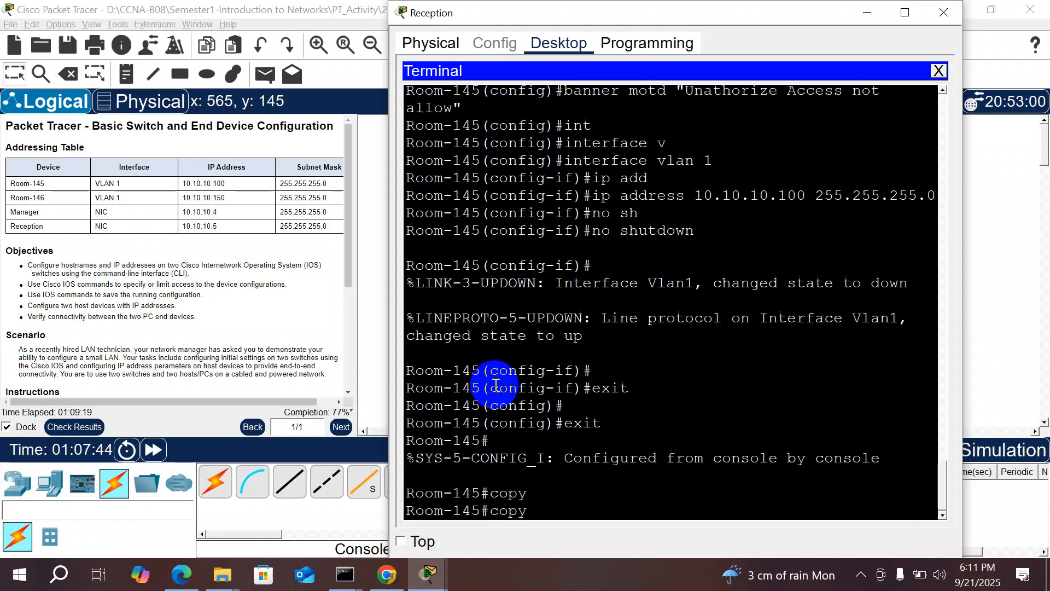
pyautogui.write('r')
pyautogui.press('Tab')
pyautogui.write('s')
pyautogui.press('Tab')
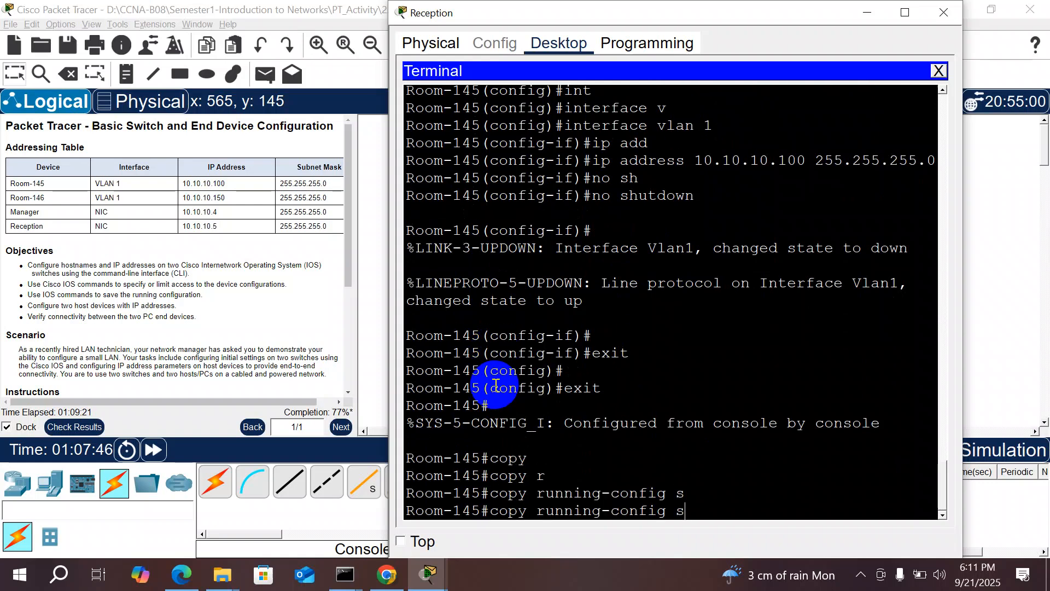
pyautogui.write('t')
pyautogui.press('Tab')
pyautogui.press('Return')
pyautogui.press('Return')
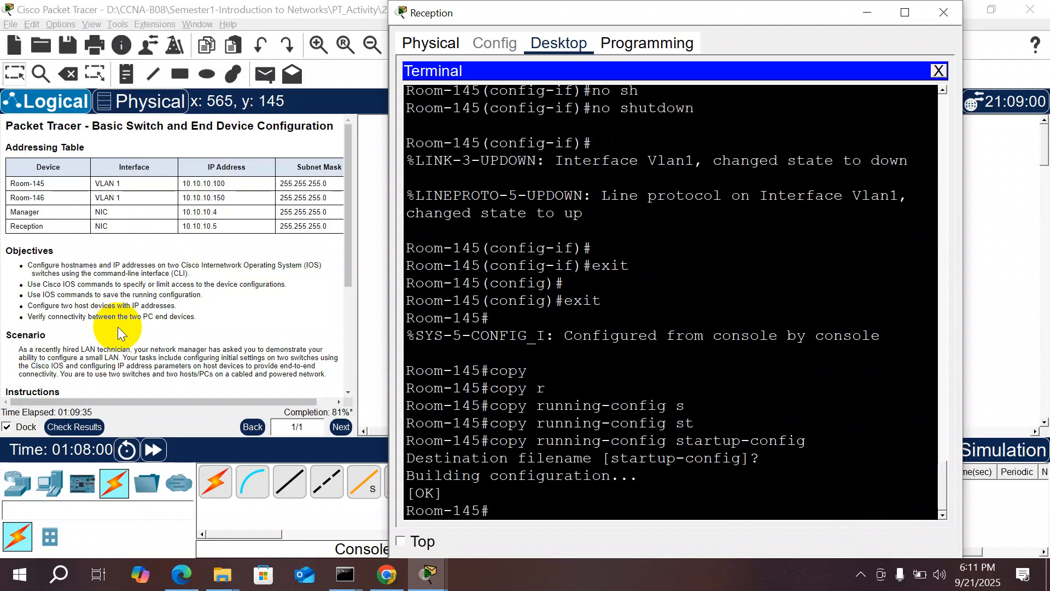
pyautogui.click(931, 11)
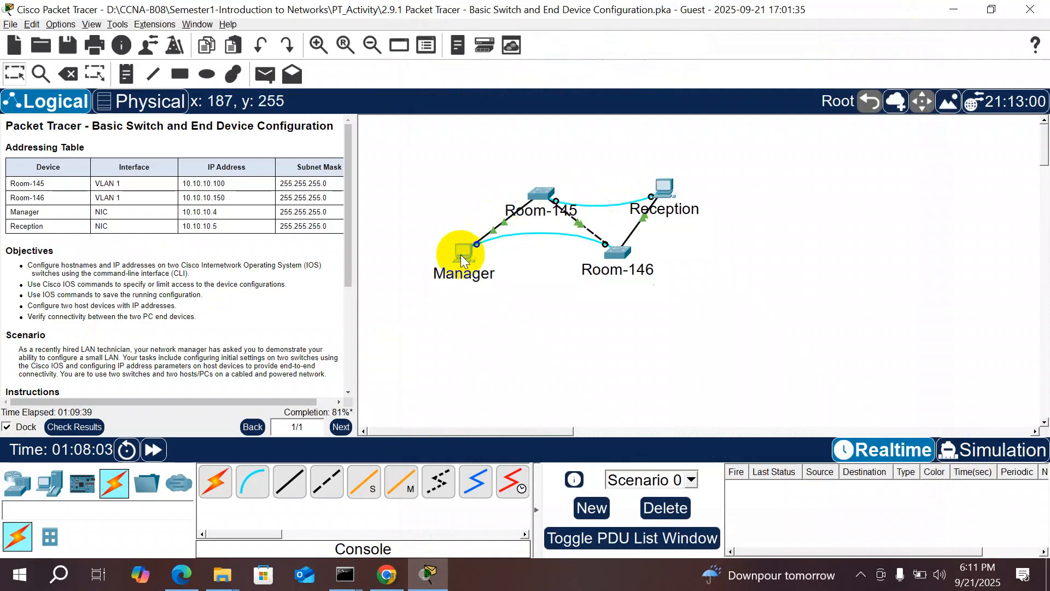
# Step: In the Manager PC's Desktop IP Configuration, enter the IPv4 address 10.10.10.4
pyautogui.click(462, 261)
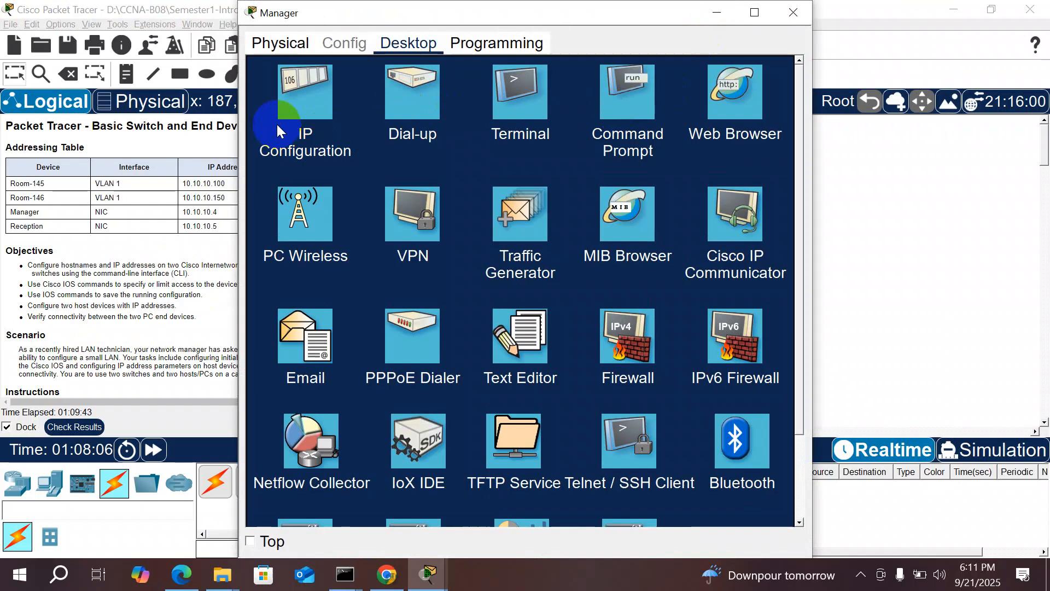
pyautogui.click(288, 114)
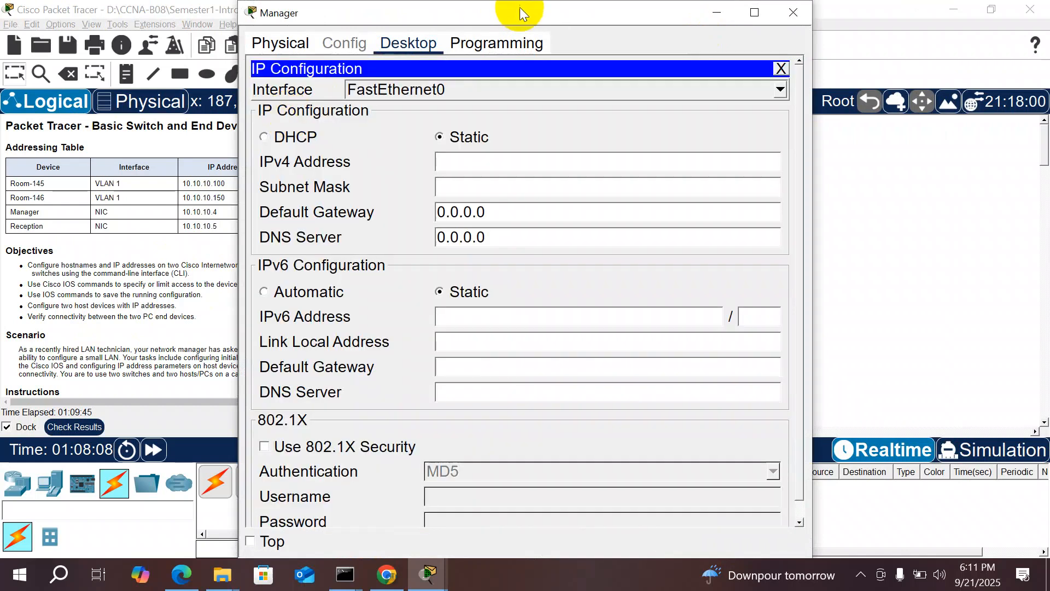
pyautogui.moveTo(520, 10); pyautogui.dragTo(721, 42)
pyautogui.click(666, 190)
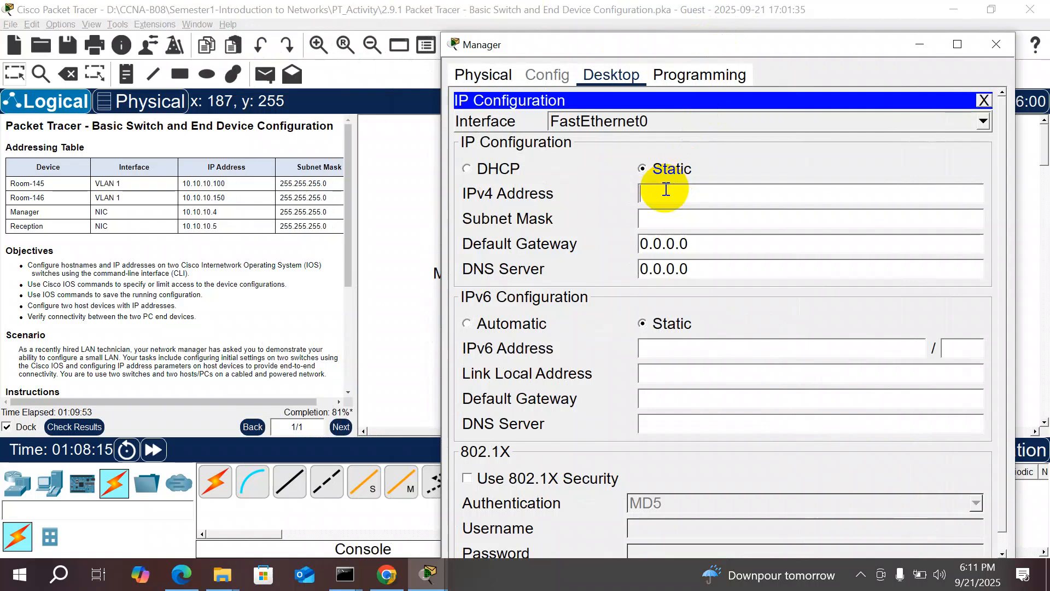
pyautogui.click(665, 190)
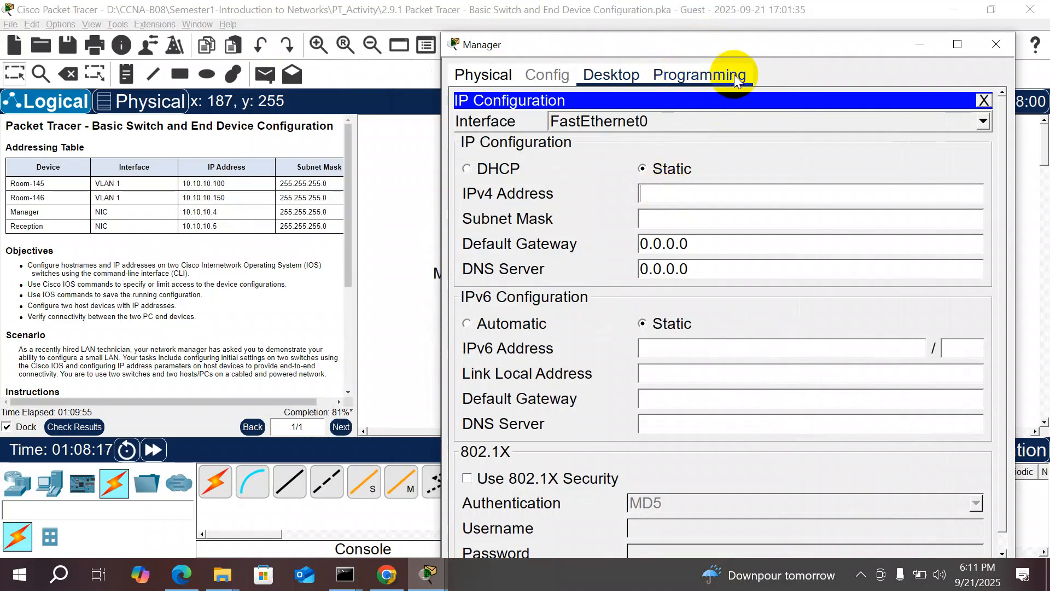
pyautogui.moveTo(665, 38); pyautogui.dragTo(667, 69)
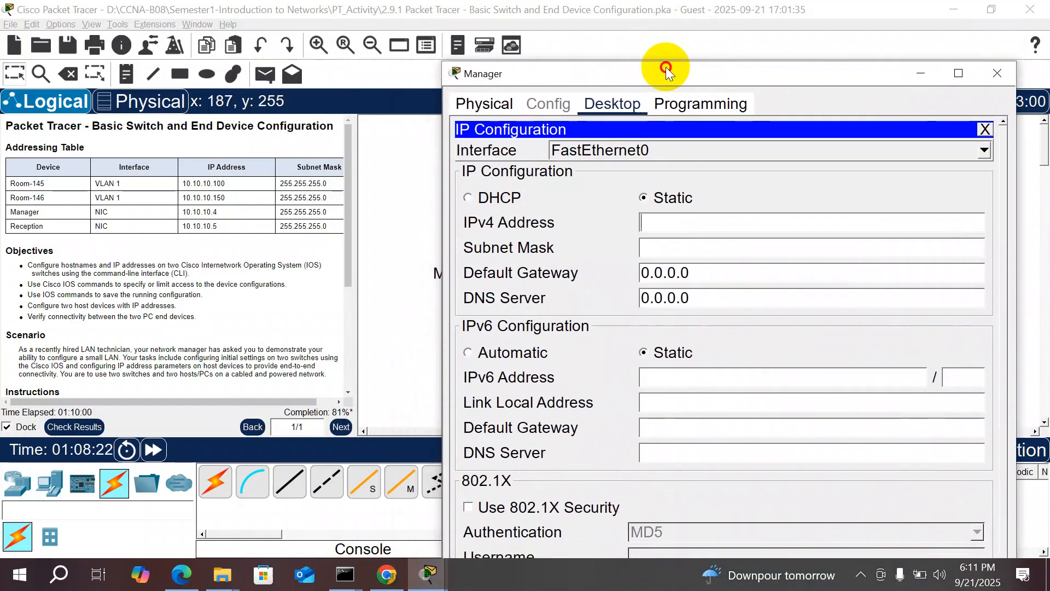
pyautogui.doubleClick(668, 273)
pyautogui.click(668, 257)
pyautogui.write('10')
pyautogui.write('.1.4')
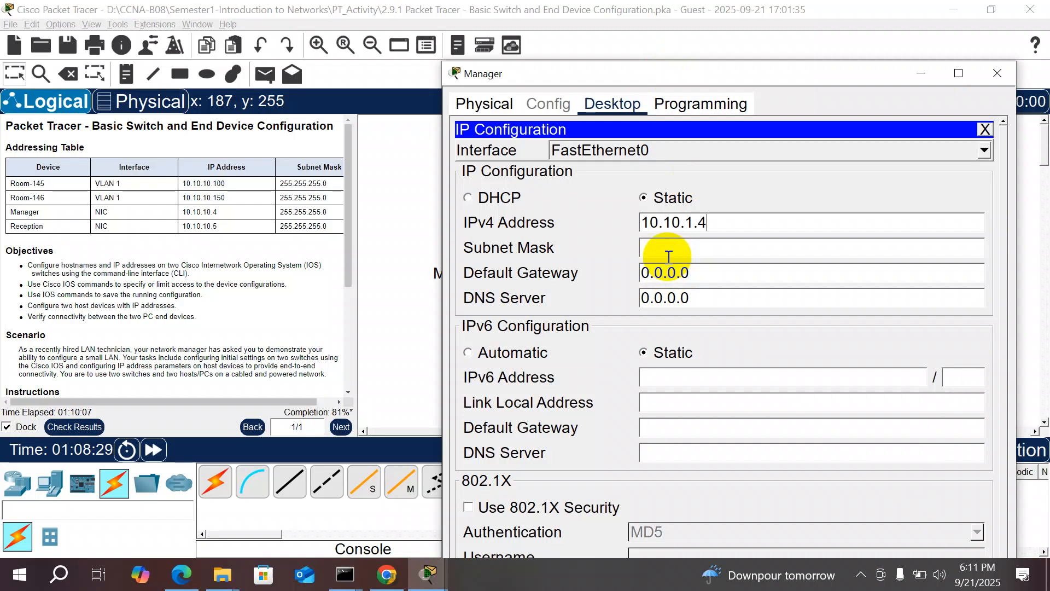
pyautogui.press('BackSpace')
pyautogui.press('BackSpace')
pyautogui.write('0.4')
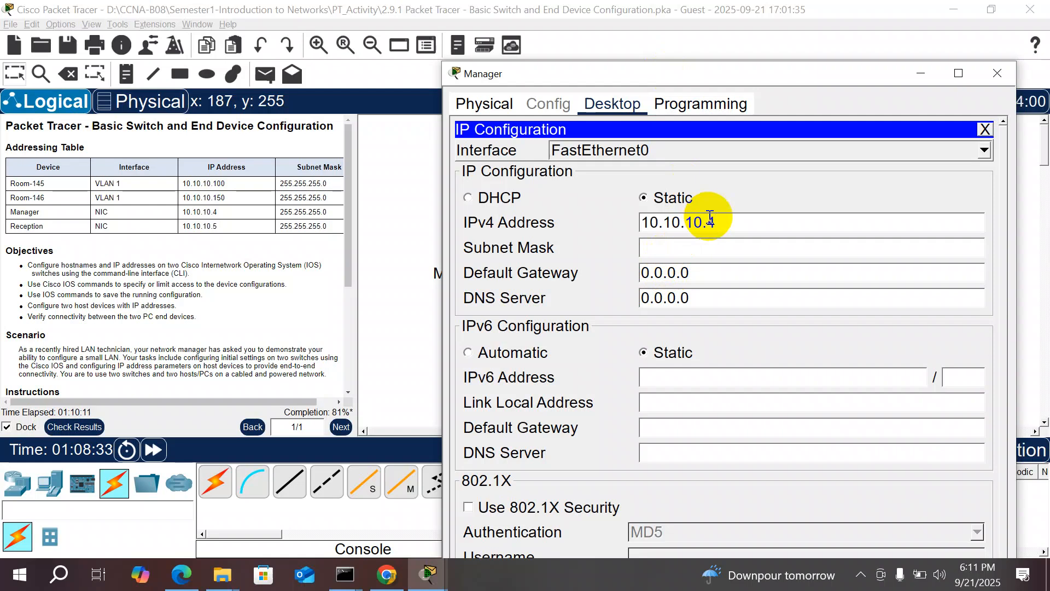
# Step: Set the Manager PC's subnet mask to 255.255.255.0 and close its window
pyautogui.click(672, 247)
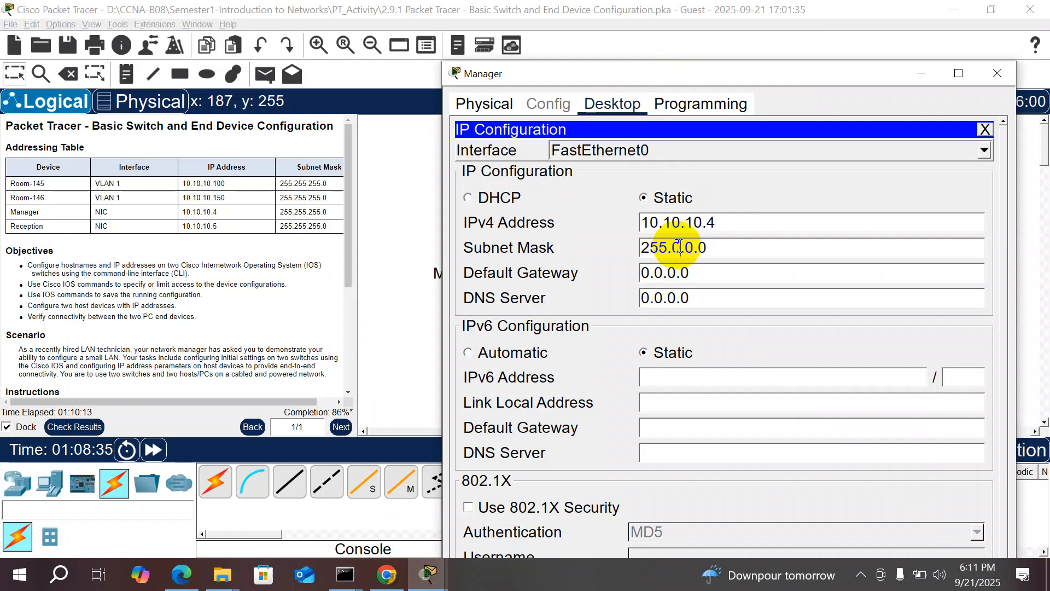
pyautogui.doubleClick(679, 247)
pyautogui.write('255')
pyautogui.press('BackSpace')
pyautogui.write('255.')
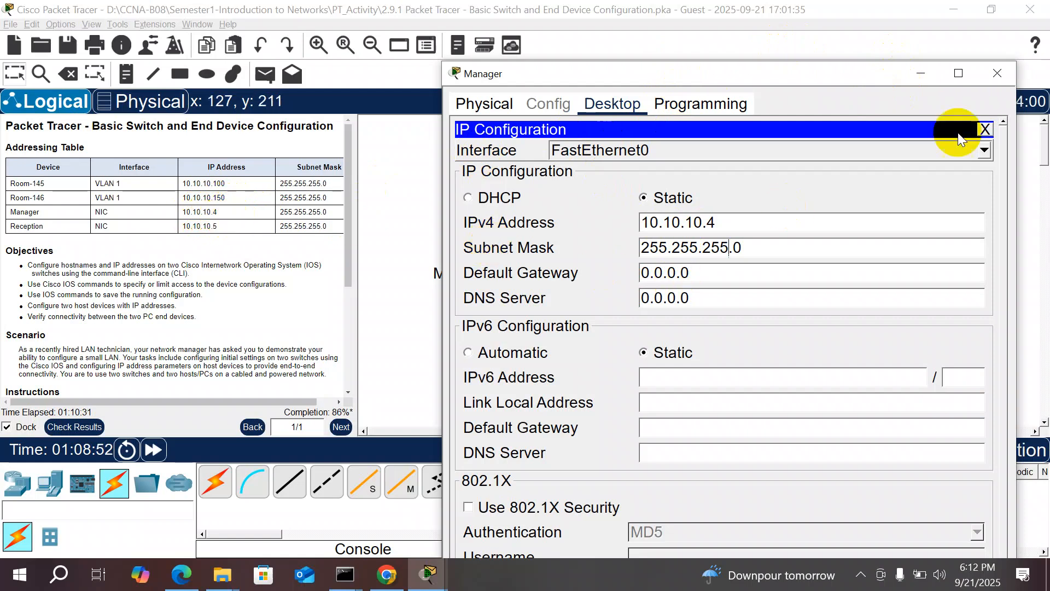
pyautogui.click(998, 72)
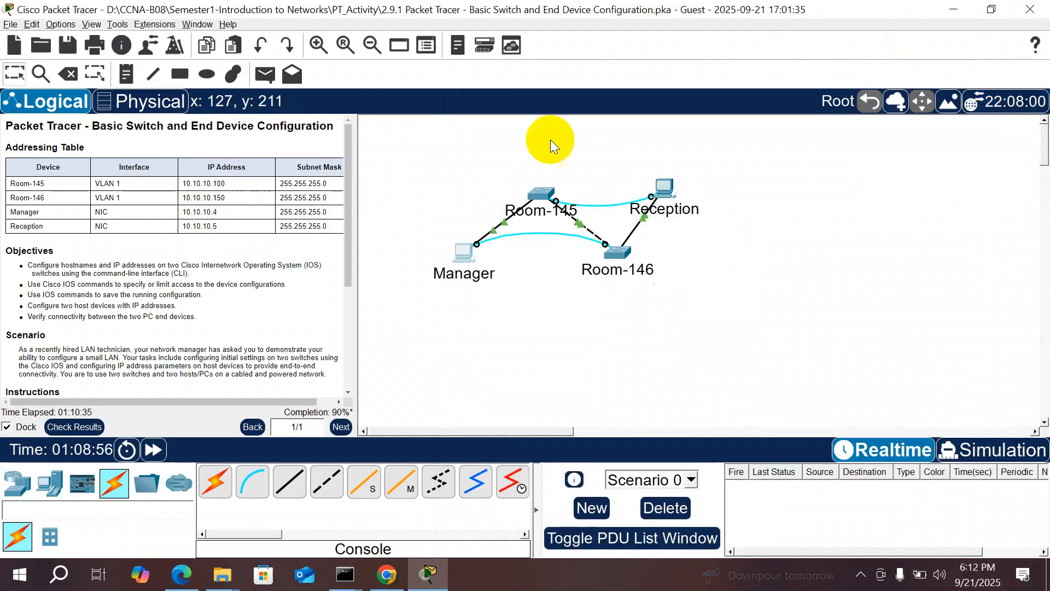
# Step: In Reception's Desktop IP Configuration, enter 10.10.10.5 with mask 255.255.255.0, then close the window
pyautogui.click(668, 188)
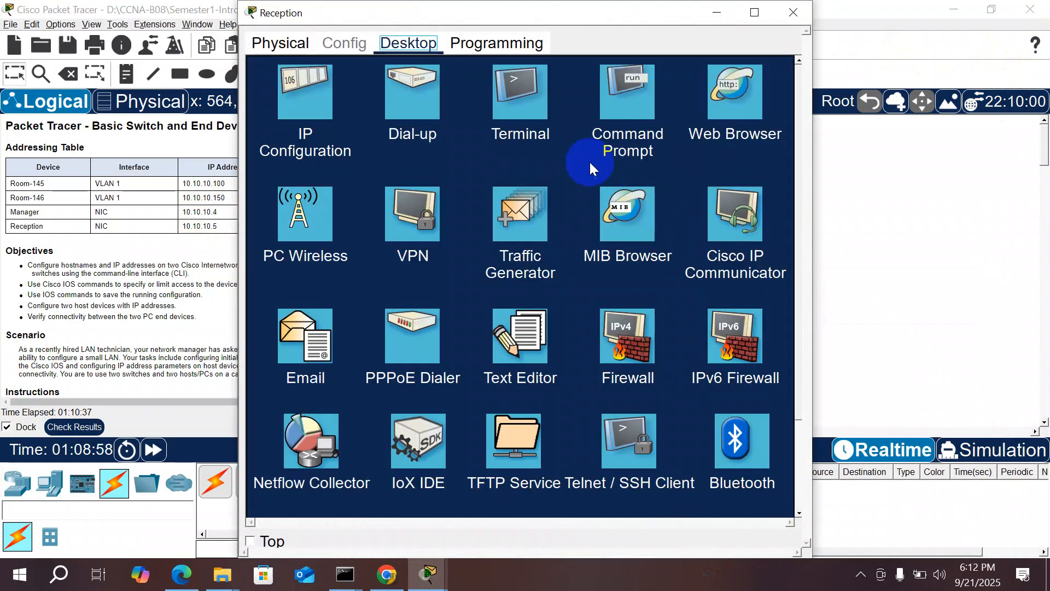
pyautogui.click(329, 98)
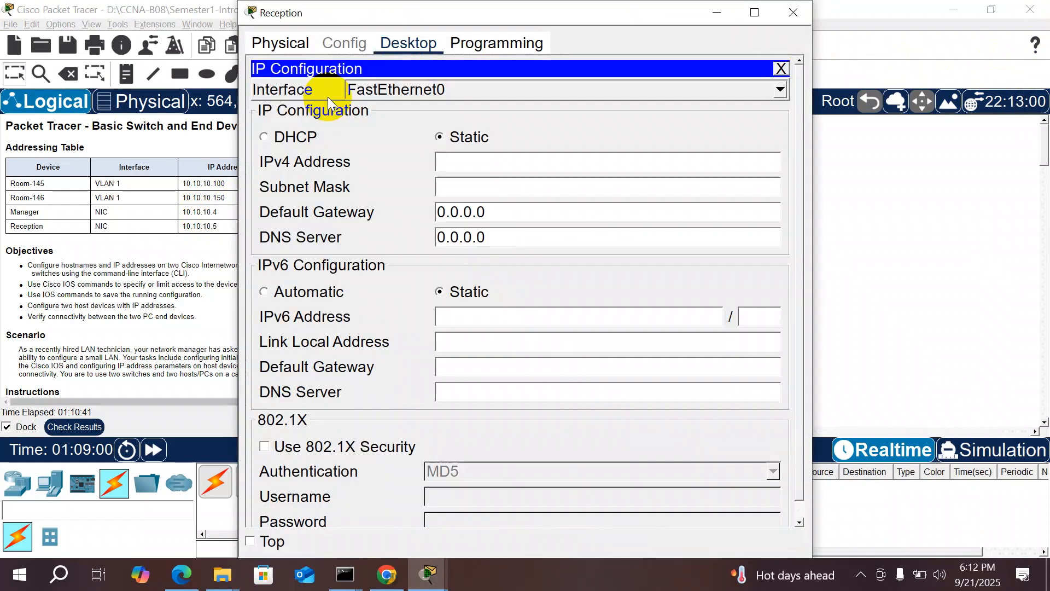
pyautogui.moveTo(415, 22); pyautogui.dragTo(637, 59)
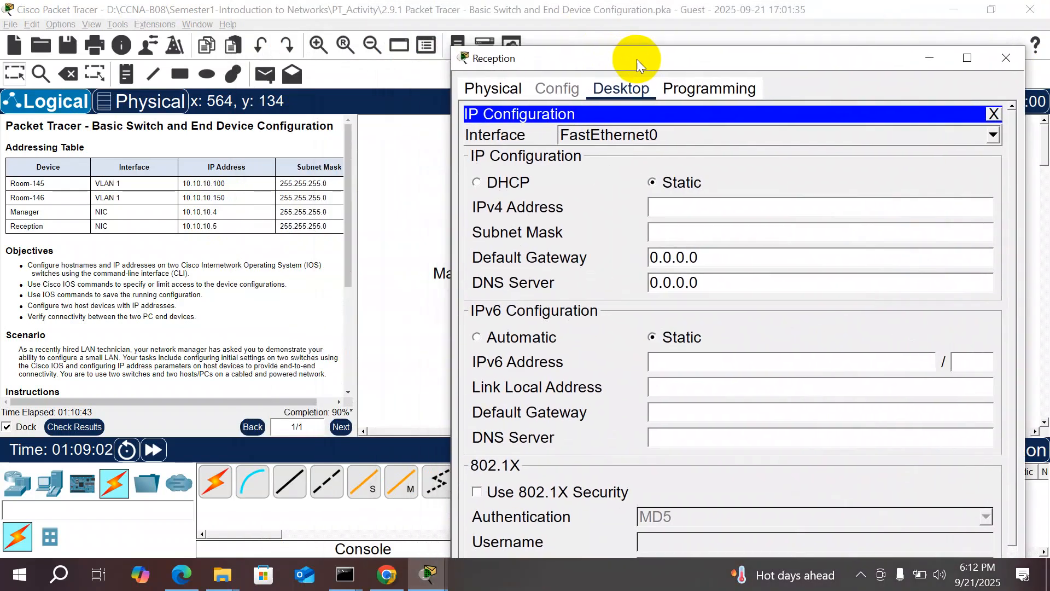
pyautogui.click(663, 210)
pyautogui.write('10.')
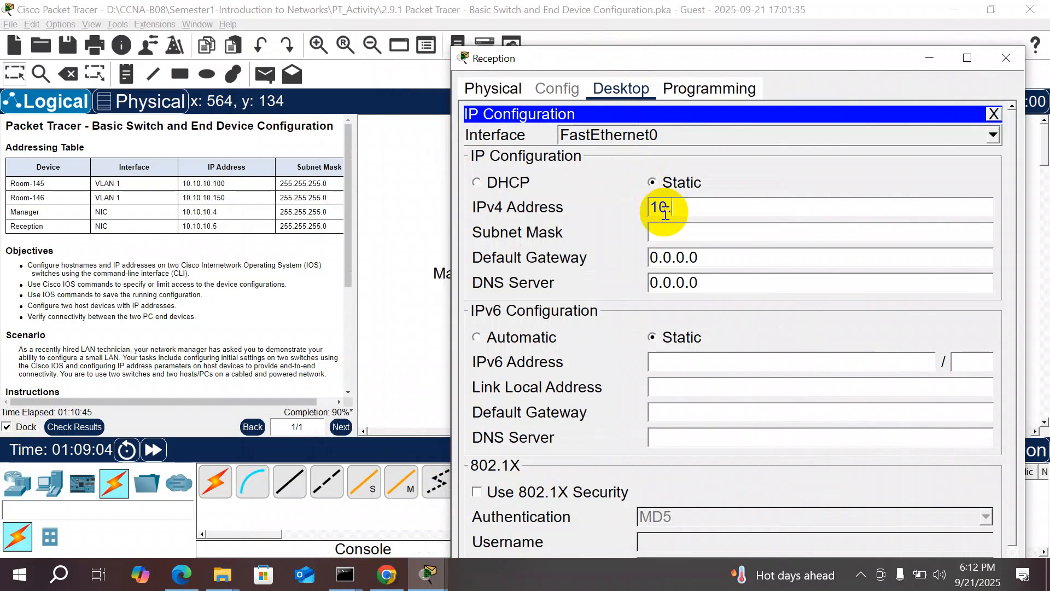
pyautogui.write('10.10.5')
pyautogui.click(669, 232)
pyautogui.click(687, 235)
pyautogui.press('BackSpace')
pyautogui.write('255')
pyautogui.press('Right')
pyautogui.press('Right')
pyautogui.press('BackSpace')
pyautogui.write('255')
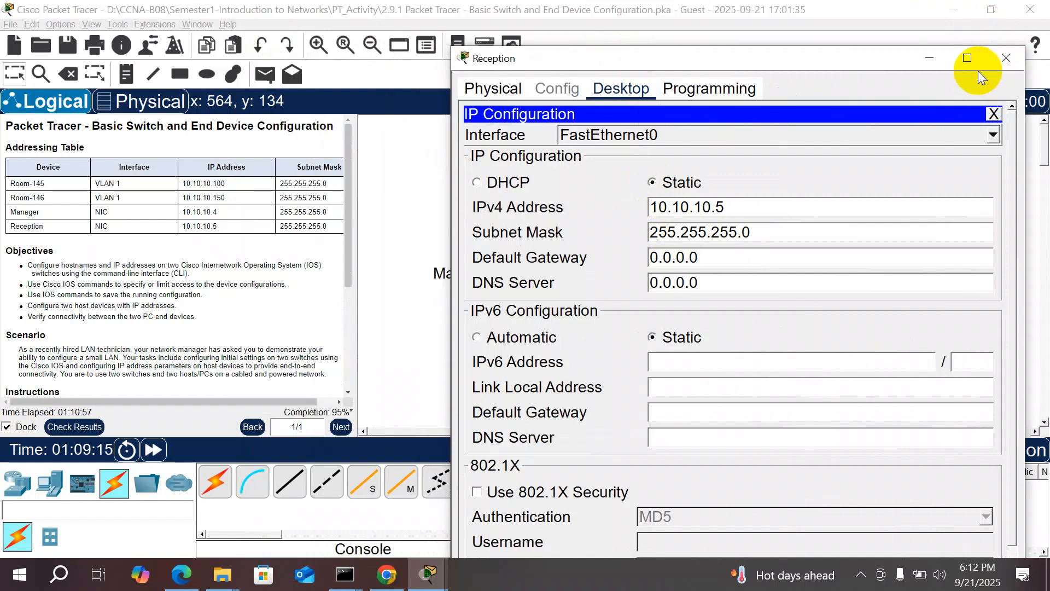
pyautogui.click(1016, 57)
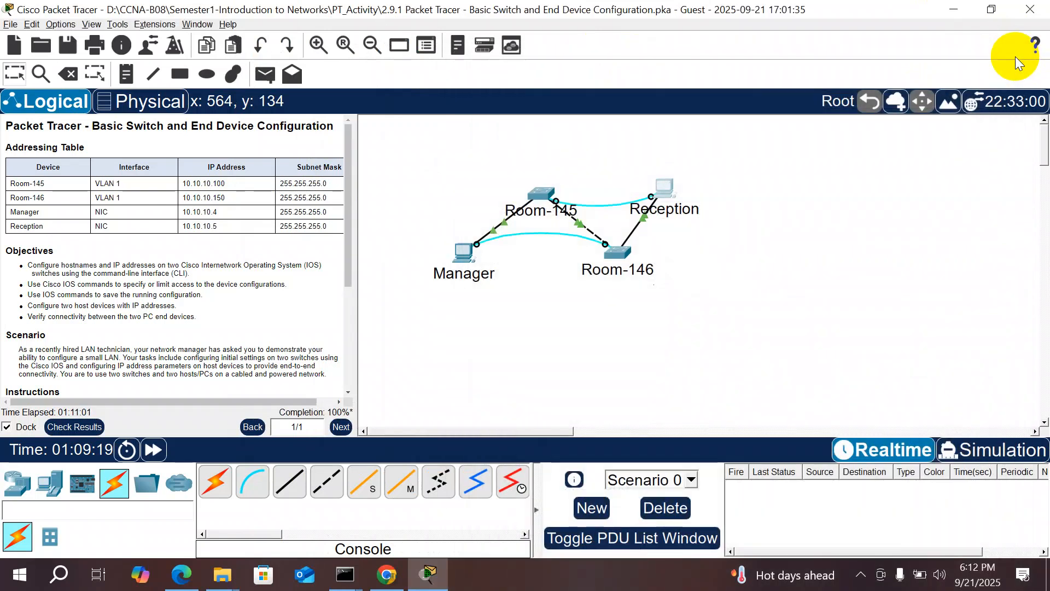